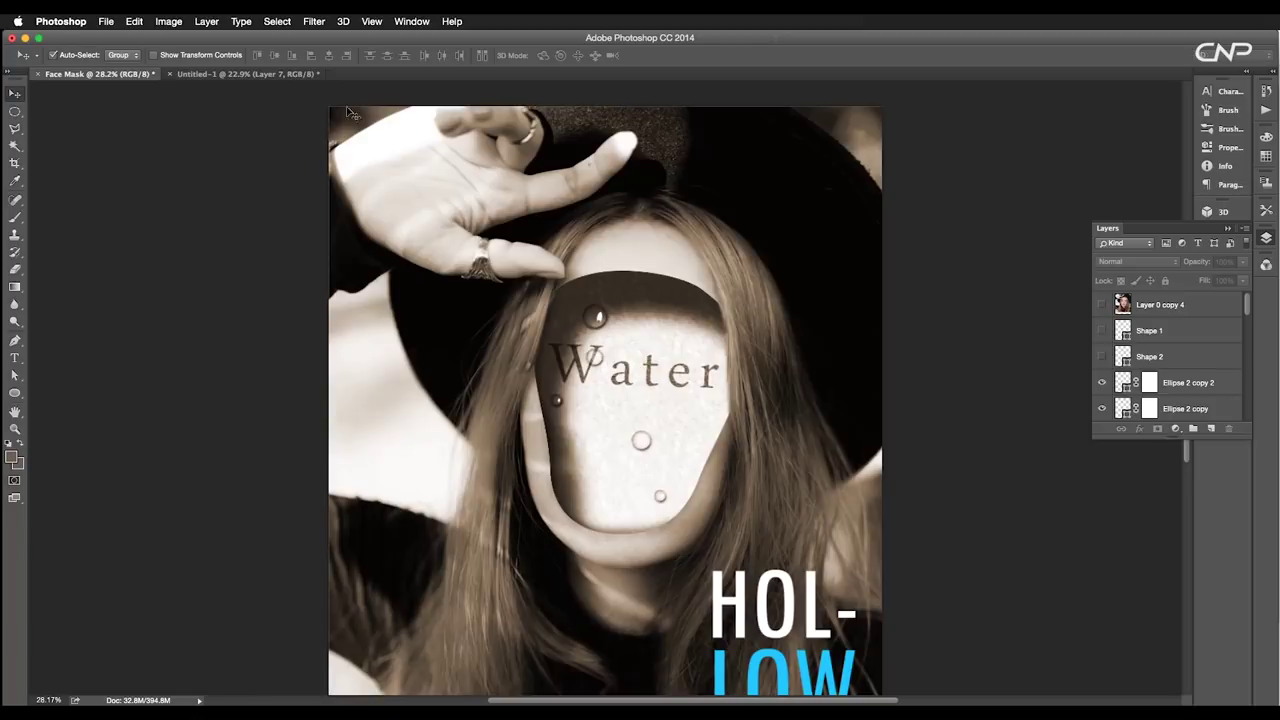
- Open the portrait photo adult-attractive-beautiful-1728179.jpg from the Face mask folder in Adobe Photoshop CC 2014
left_click(266, 74)
key("f")
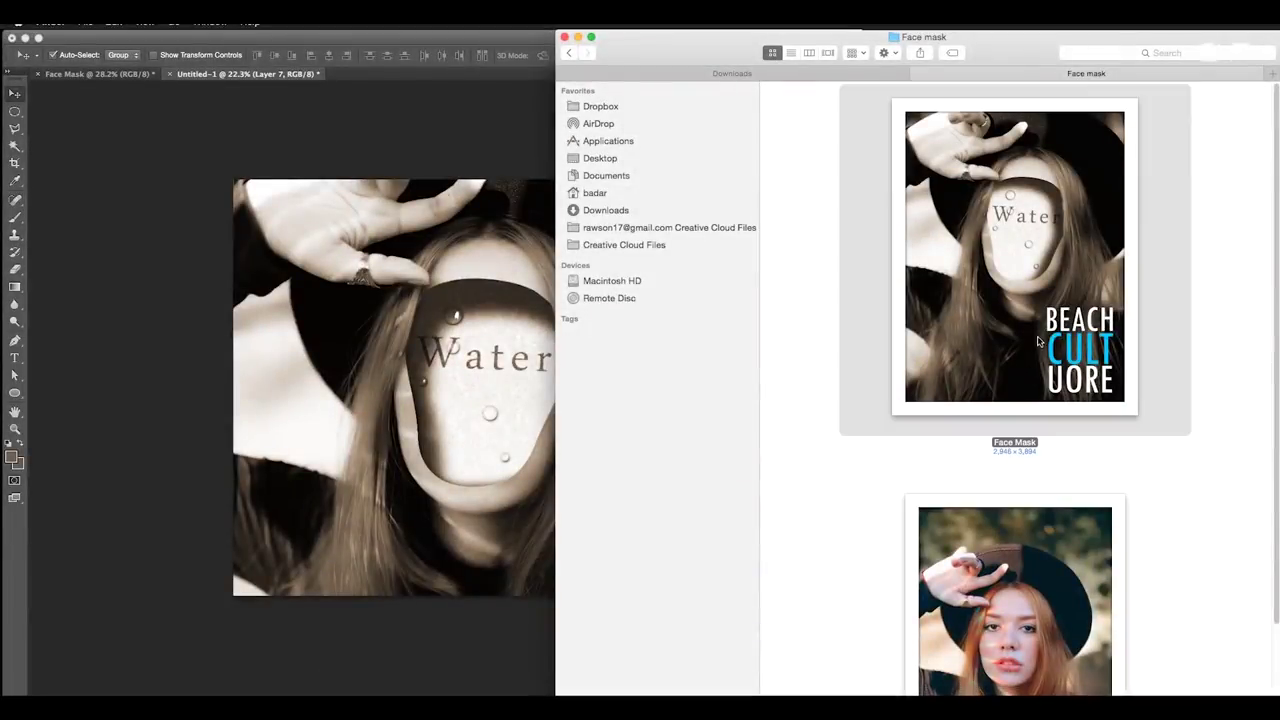
scroll(1015, 537, "down", 3)
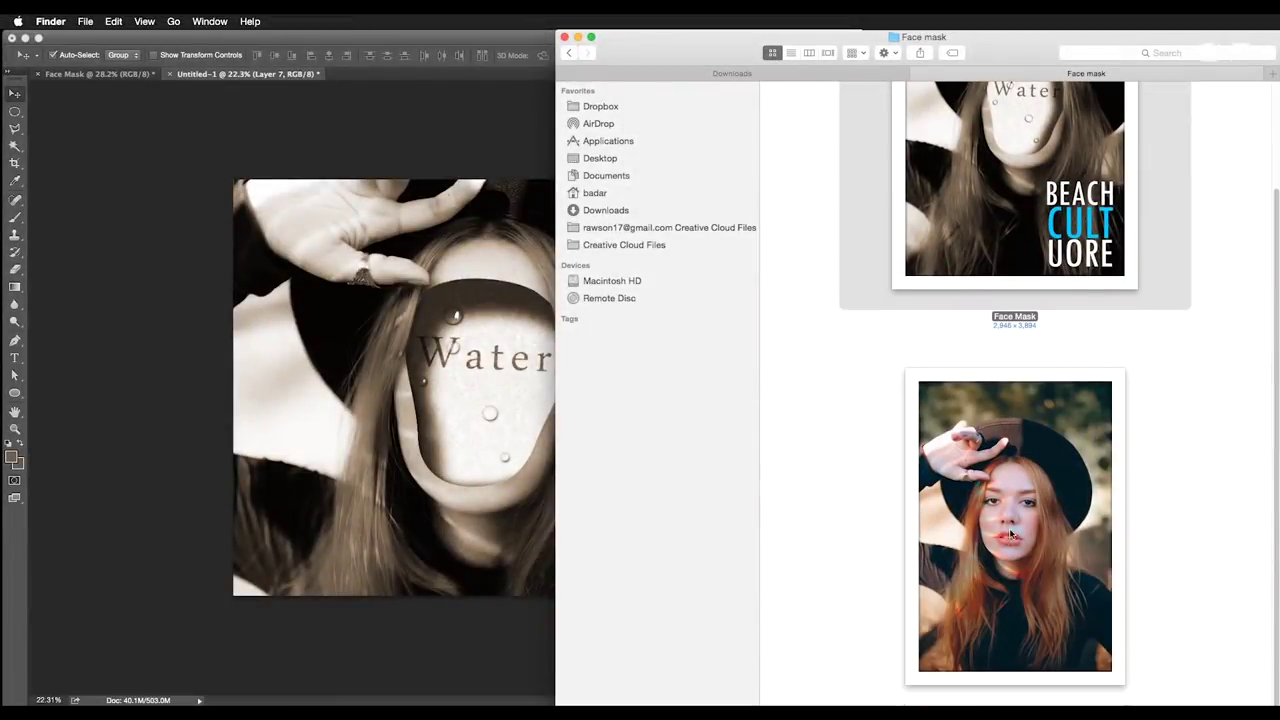
right_click(1028, 488)
mouse_move(919, 490)
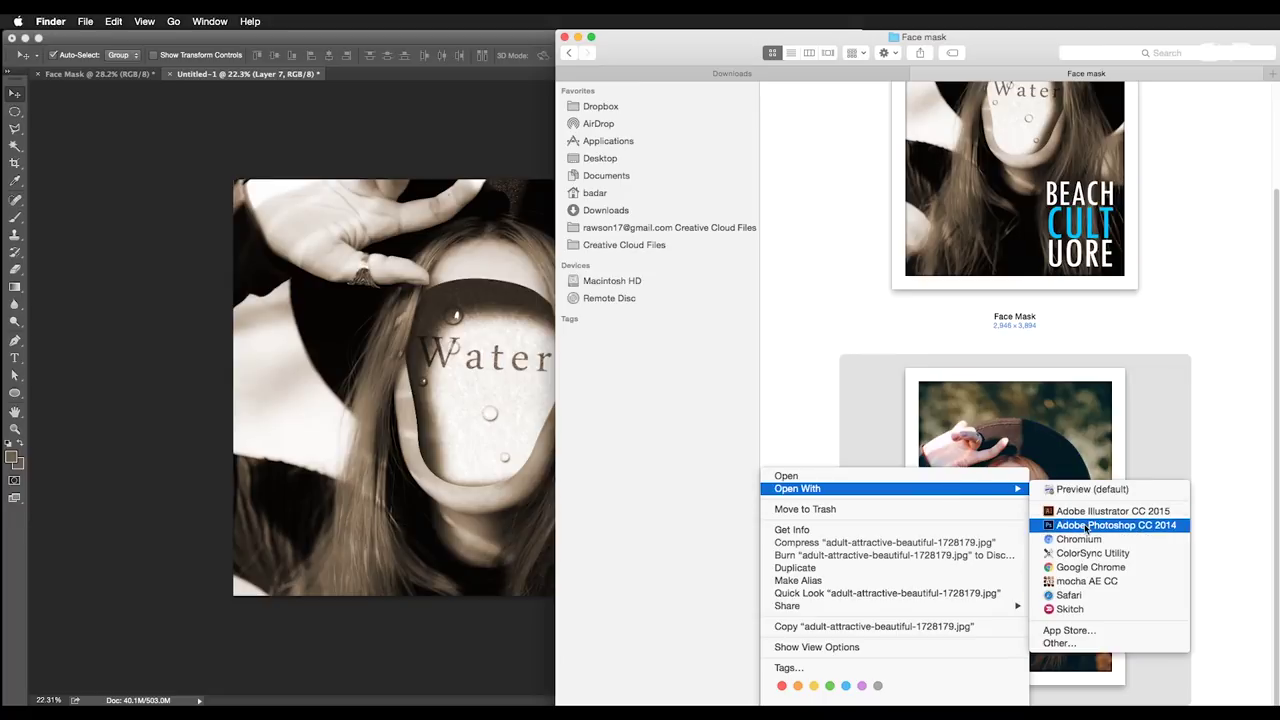
left_click(1064, 528)
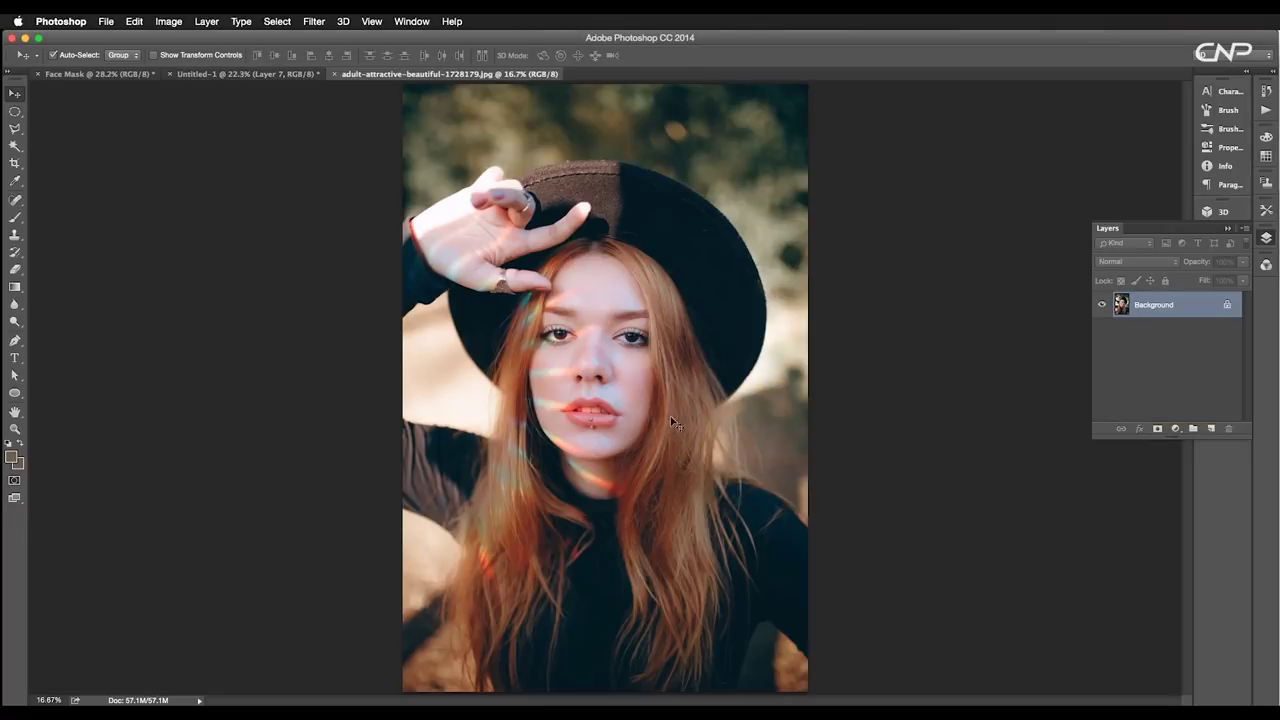
- Convert the portrait's locked Background into an editable layer named Layer 0
scroll(770, 415, "down", 5)
scroll(771, 416, "up", 4)
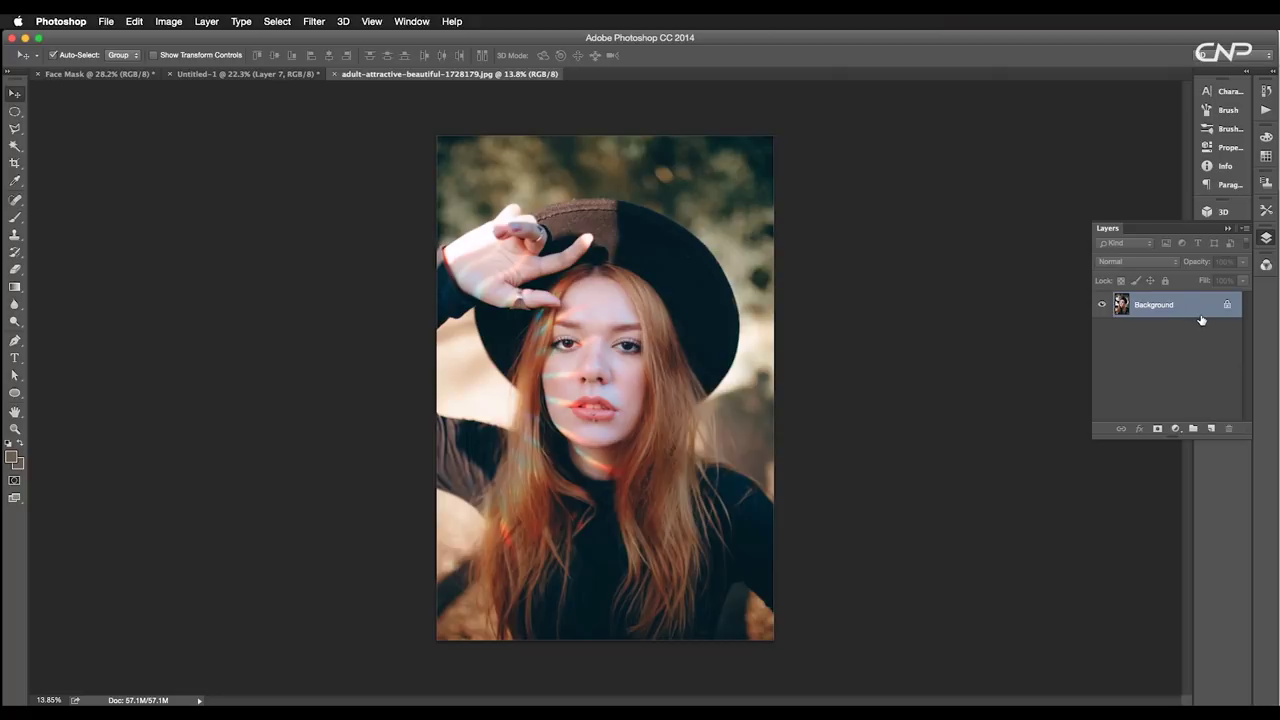
double_click(1201, 320)
left_click(757, 306)
scroll(612, 373, "up", 2)
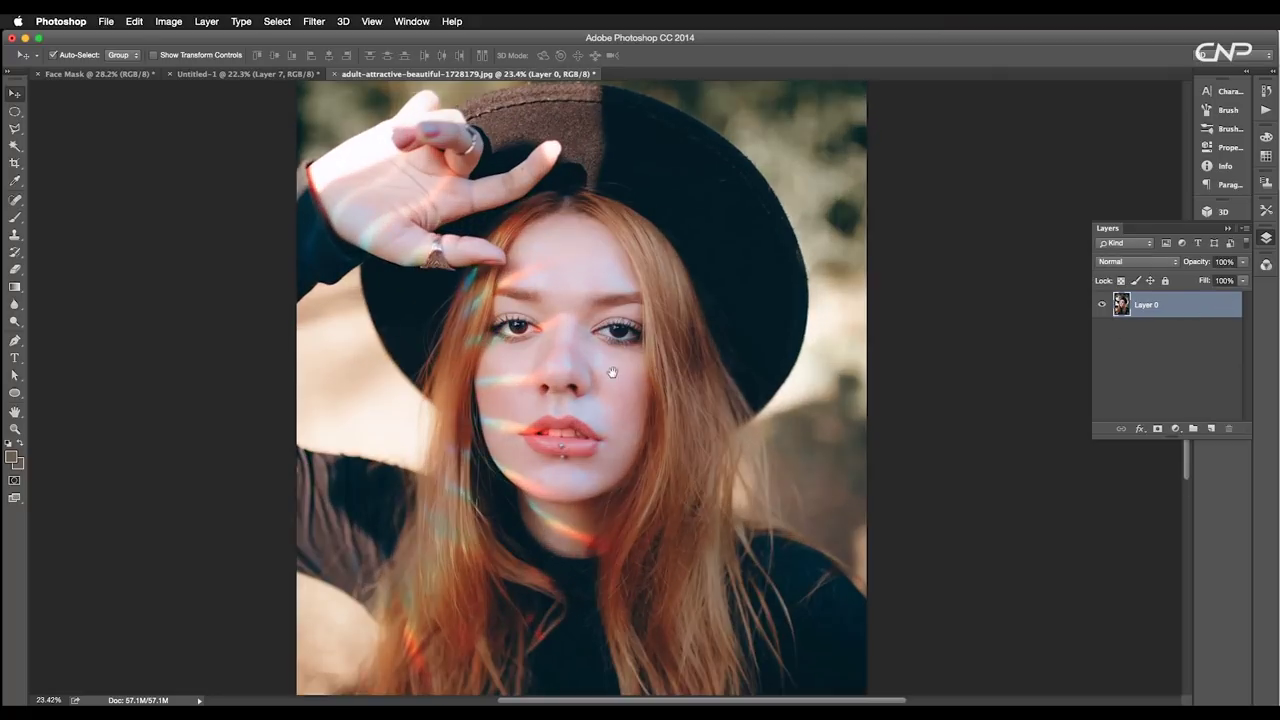
- Examine the face cutout in the Face Mask document and return to the portrait photo
left_click_drag(612, 372, 680, 348)
left_click(107, 76)
scroll(463, 335, "down", 3)
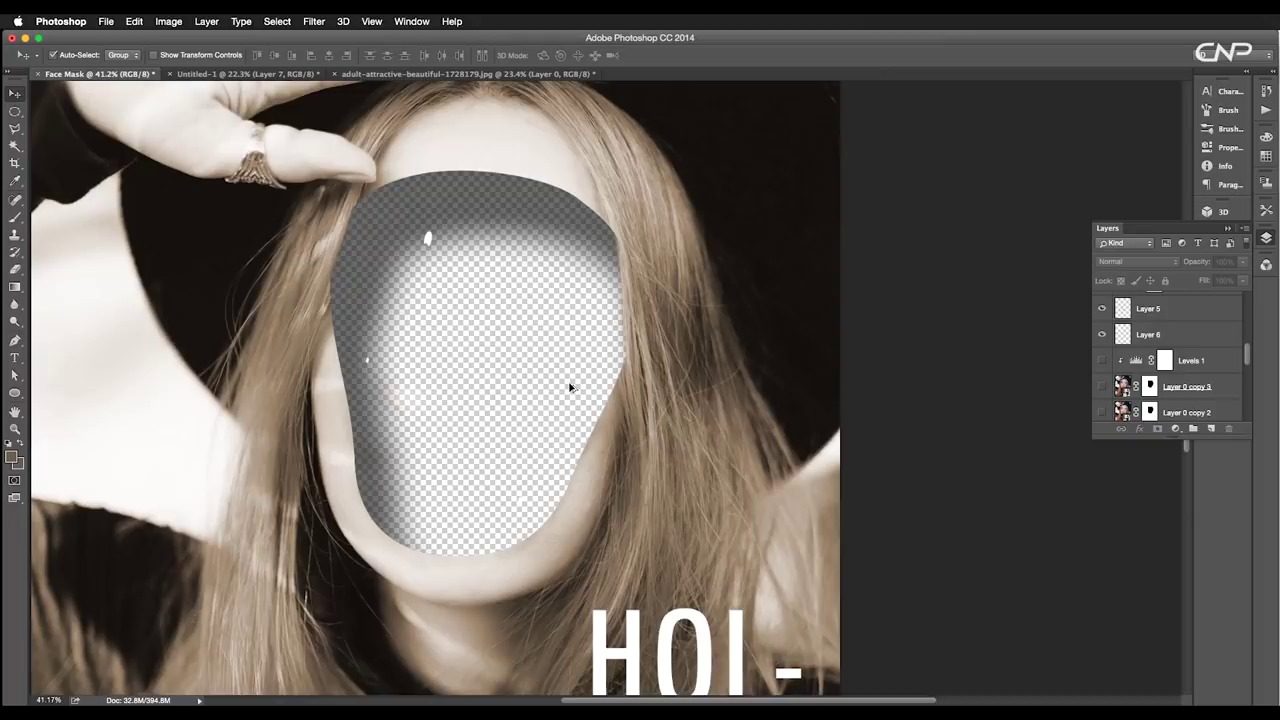
scroll(571, 388, "down", 1)
left_click(485, 73)
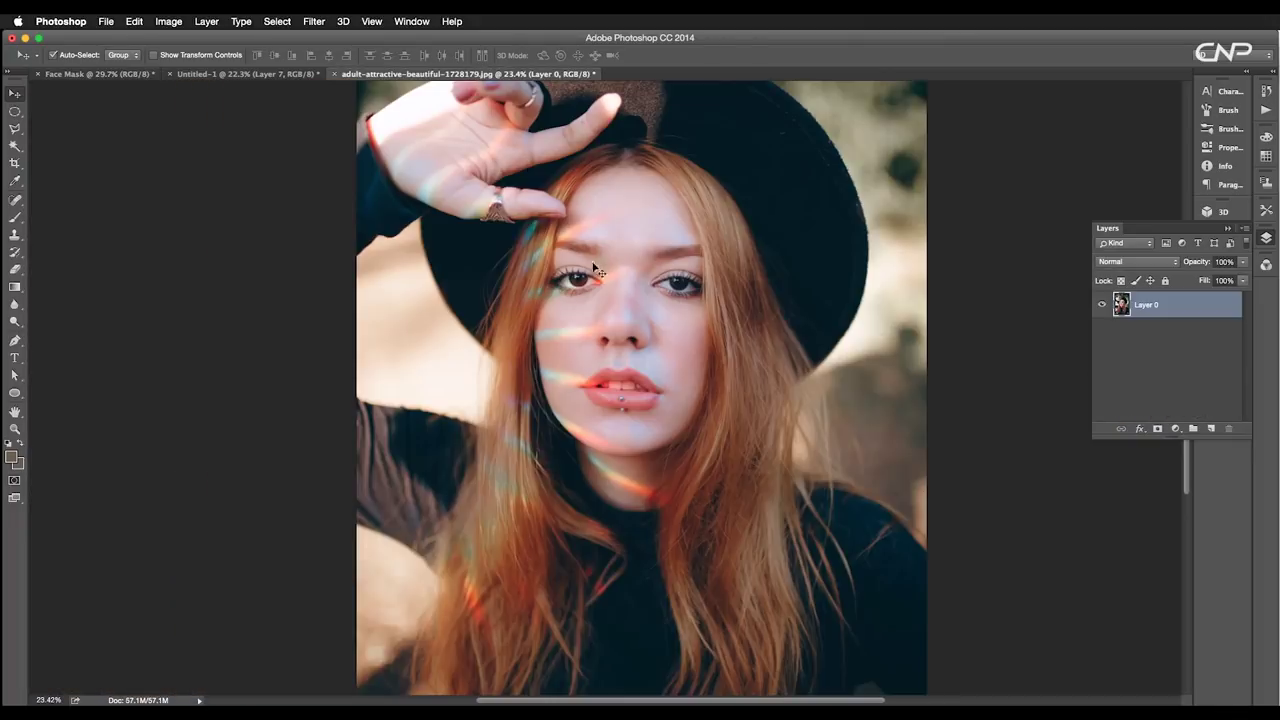
- Draw a closed curved Pen shape around the woman's face, running from the forehead down to the chin
scroll(732, 423, "down", 2)
key("p")
scroll(571, 300, "up", 3)
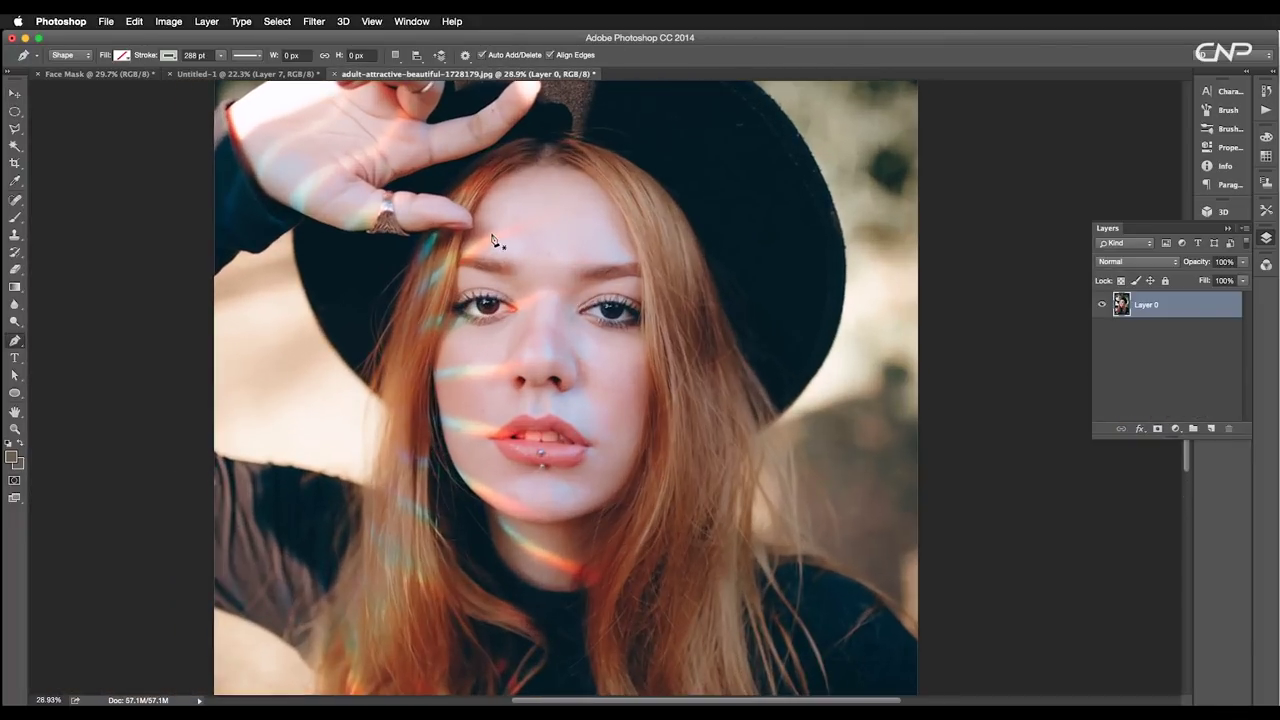
left_click(516, 219)
left_click(611, 228)
left_click(641, 342)
left_click(618, 426)
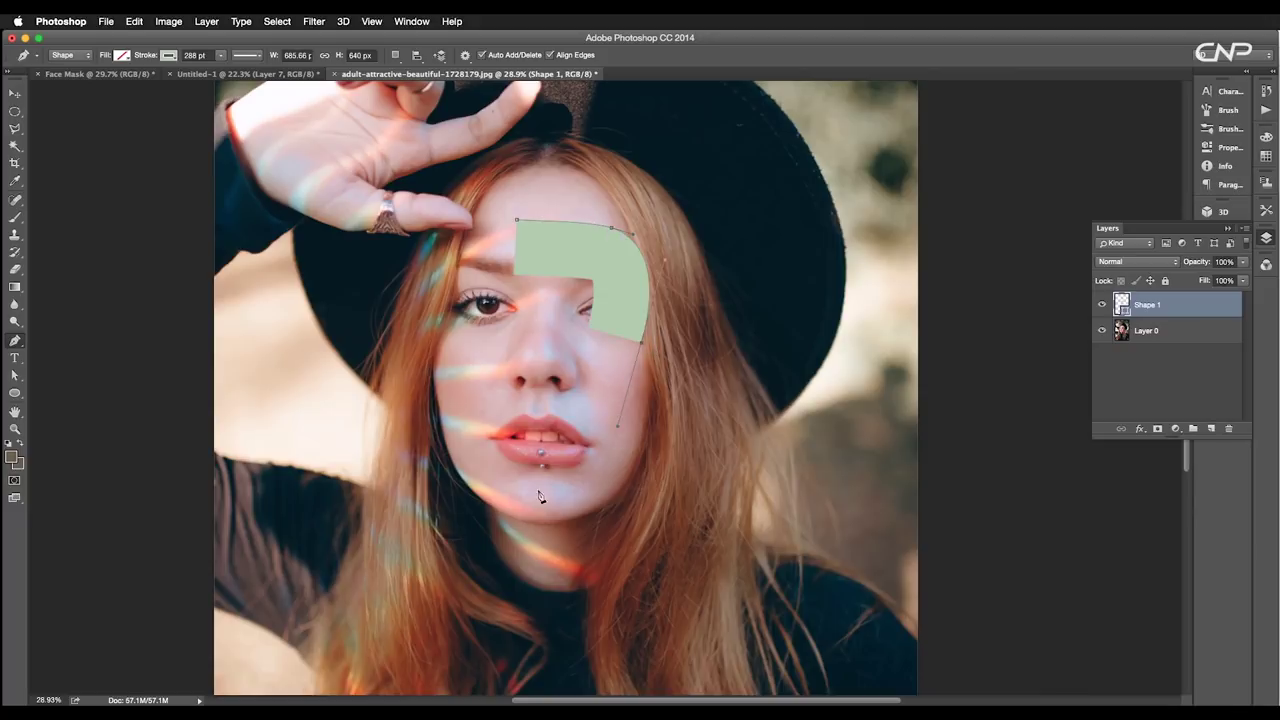
left_click_drag(536, 486, 490, 487)
left_click_drag(466, 416, 452, 385)
left_click_drag(438, 305, 440, 275)
left_click_drag(516, 219, 567, 233)
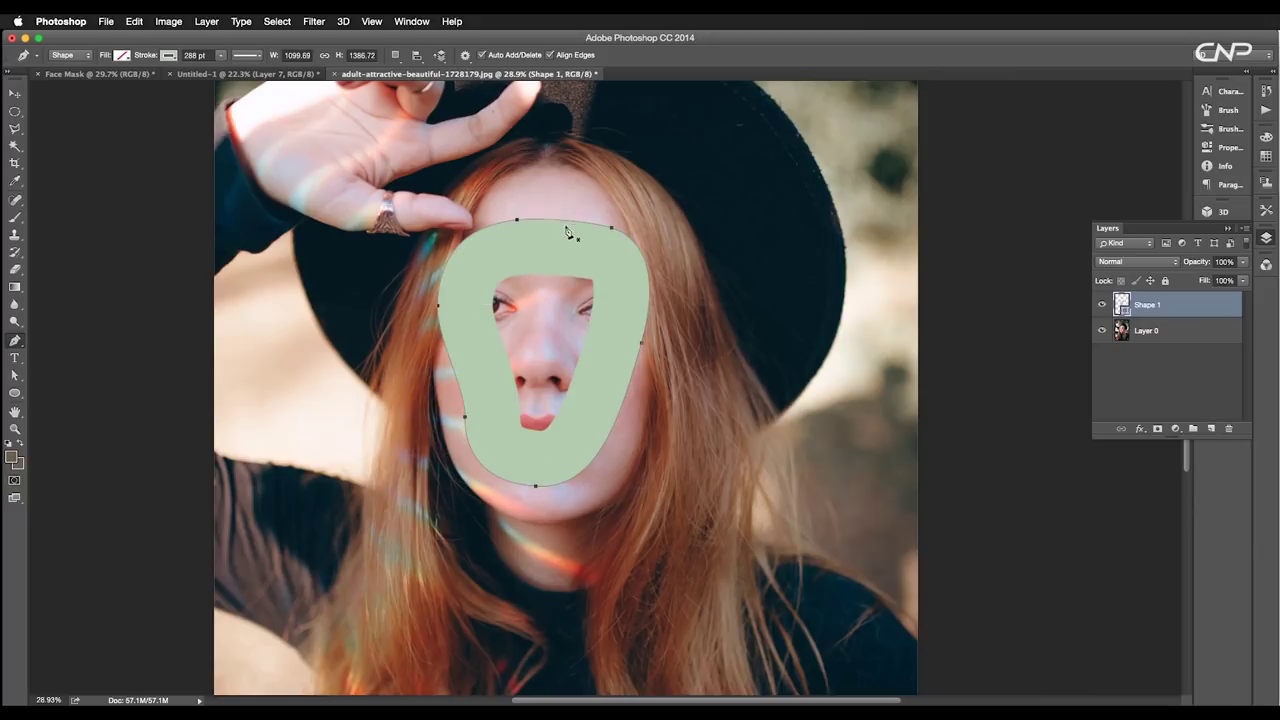
- Refine the face shape's anchor points and curve handles with Direct Selection so the outline runs smoothly around the face
scroll(551, 233, "up", 2)
left_click(15, 374)
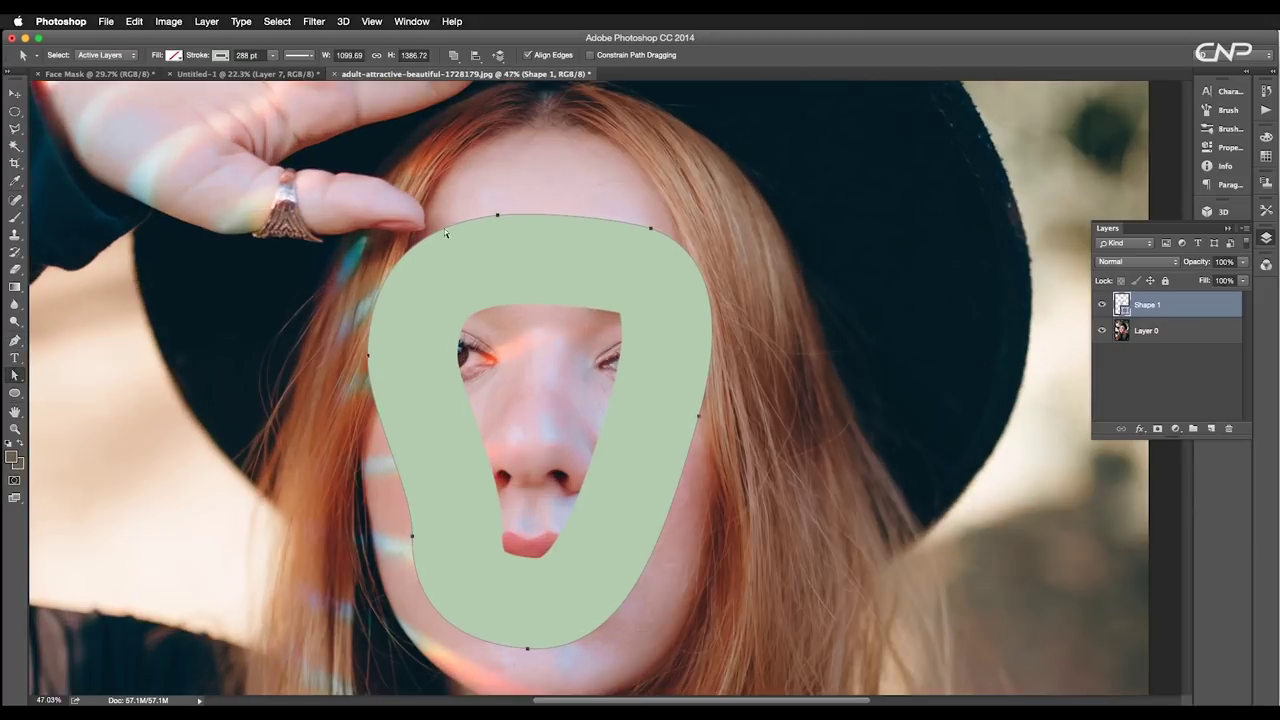
left_click_drag(651, 228, 598, 197)
left_click_drag(698, 416, 685, 448)
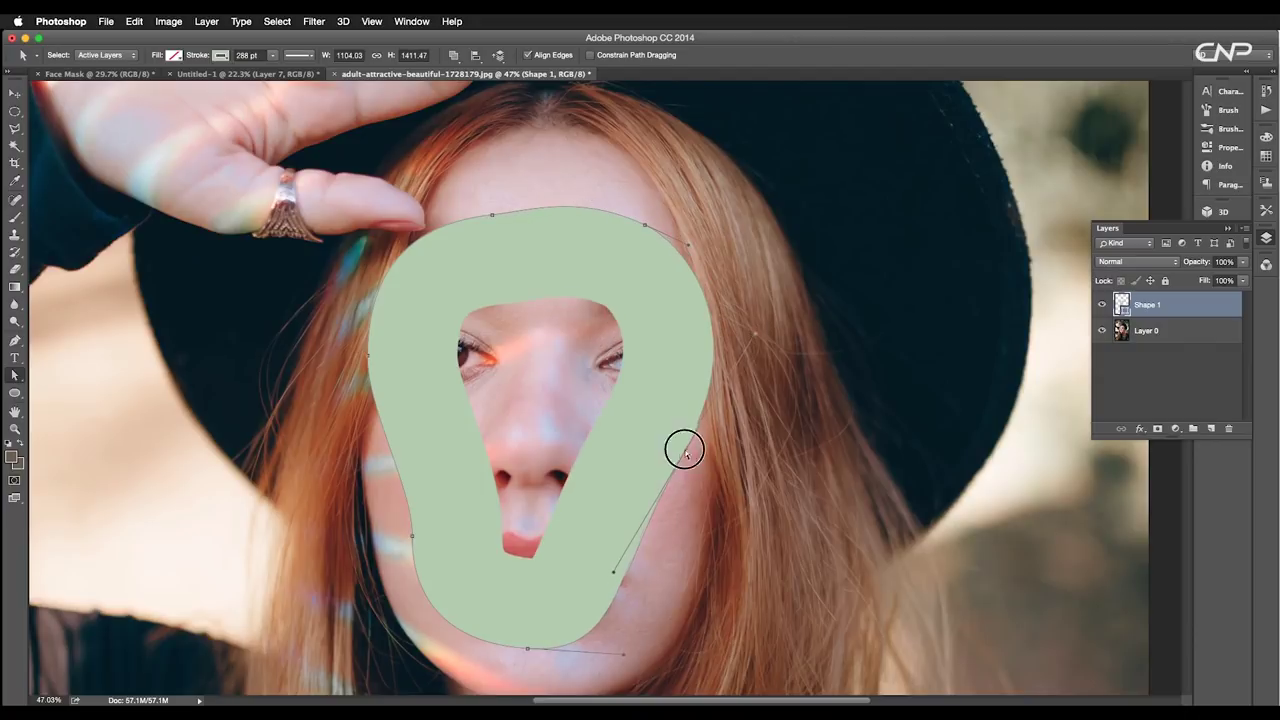
left_click_drag(528, 648, 527, 653)
left_click_drag(624, 660, 630, 657)
left_click_drag(613, 569, 655, 508)
left_click_drag(737, 331, 729, 336)
left_click_drag(630, 427, 796, 440)
left_click_drag(535, 369, 537, 368)
left_click_drag(560, 460, 561, 370)
left_click_drag(580, 414, 572, 416)
left_click_drag(579, 460, 578, 464)
left_click_drag(660, 520, 577, 488)
left_click_drag(613, 546, 620, 549)
left_click_drag(729, 546, 663, 621)
left_click_drag(690, 447, 693, 447)
left_click_drag(740, 300, 738, 583)
left_click_drag(652, 487, 659, 491)
left_click_drag(499, 477, 541, 465)
left_click_drag(625, 425, 590, 440)
- Remove the stroke from the face shape
scroll(551, 434, "down", 2)
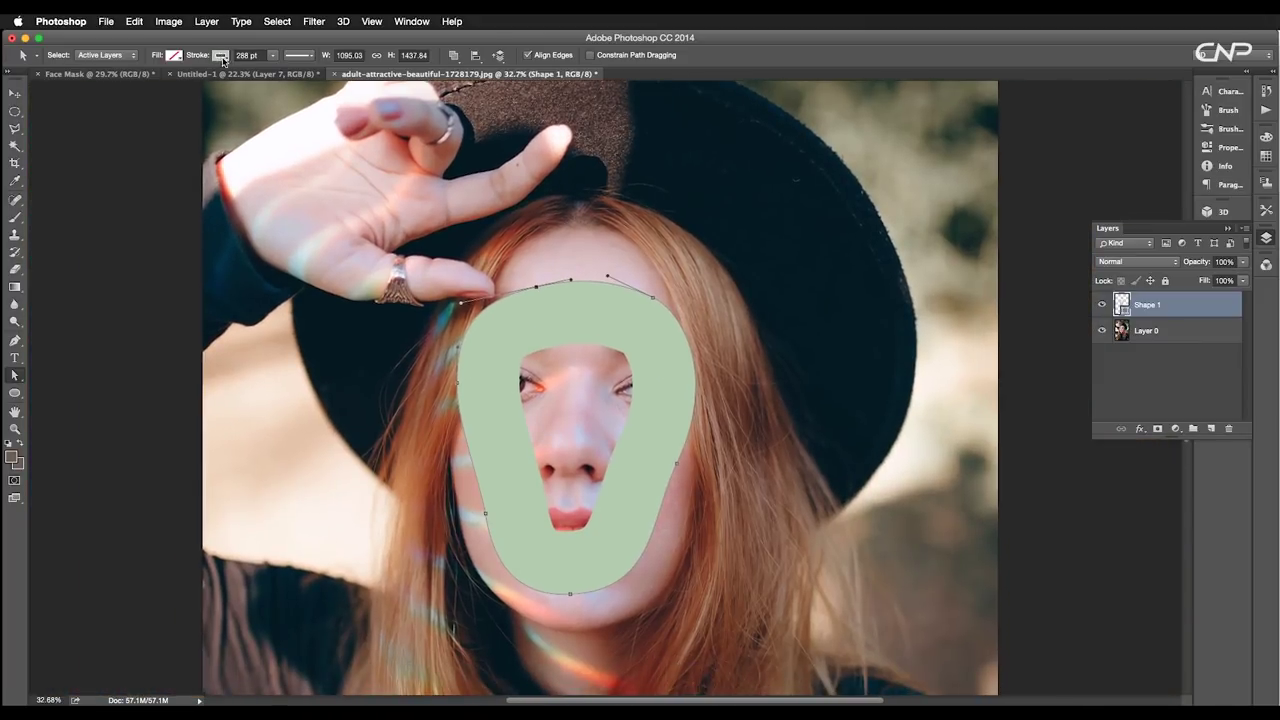
left_click(220, 55)
left_click(163, 80)
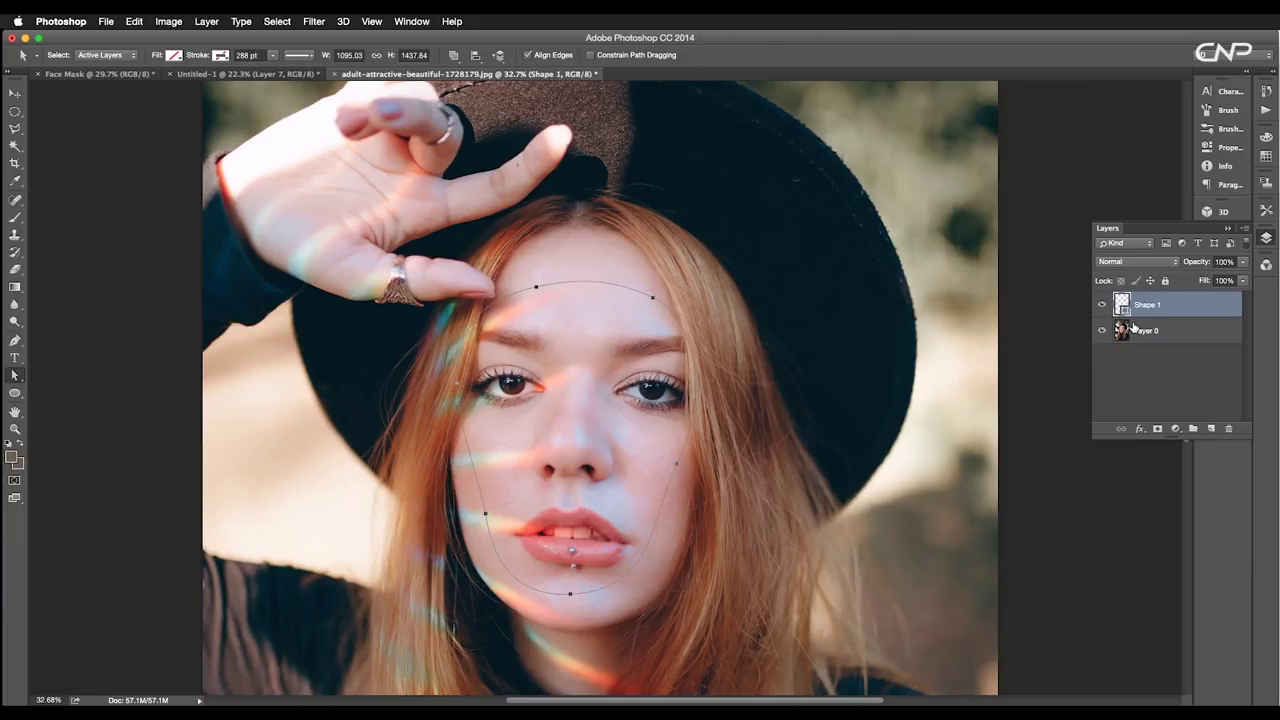
- Load the Shape 1 outline as a selection and mask the face out of Layer 0 with an inverted layer mask
left_click(1128, 312, "ctrl")
left_click(1150, 335)
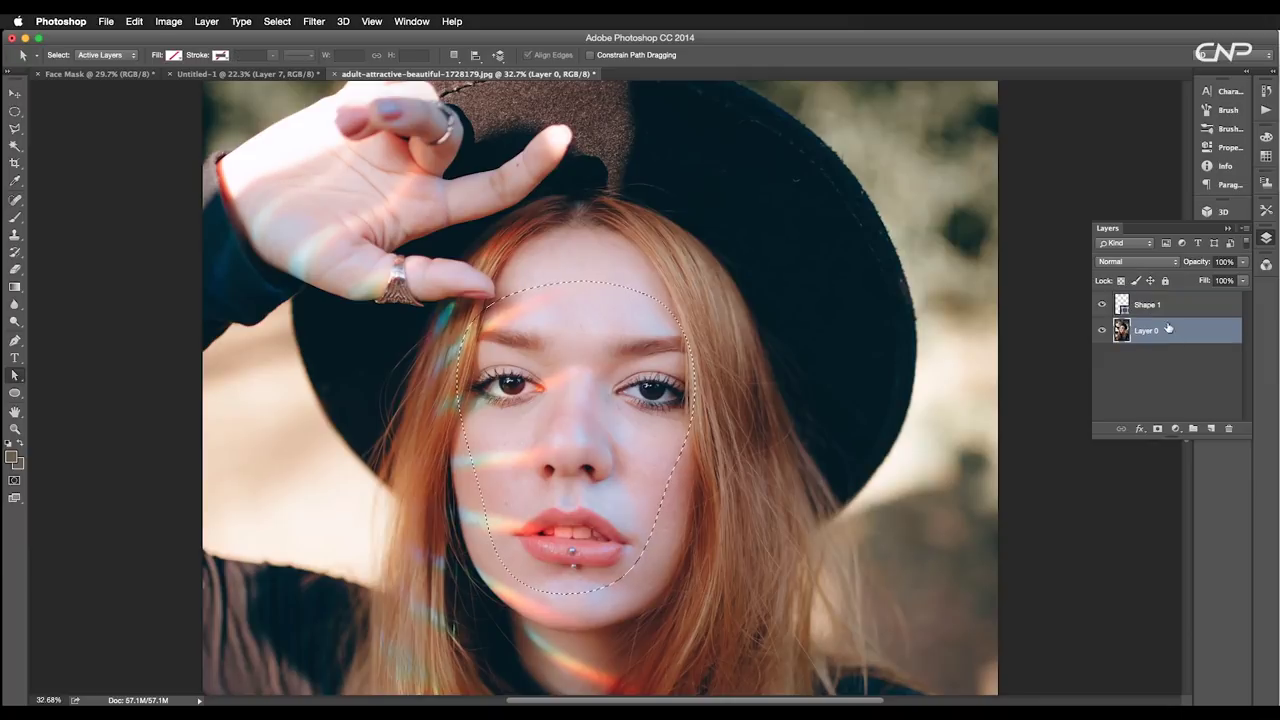
left_click(1157, 429)
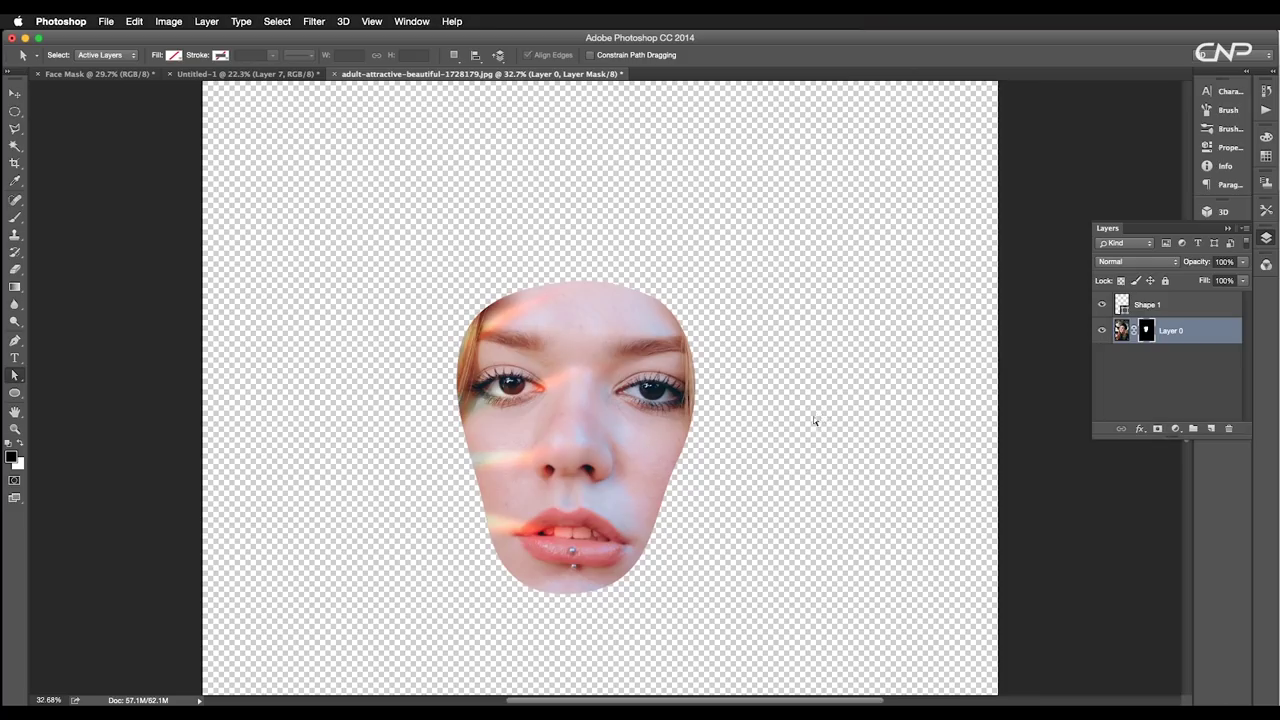
key("super+i")
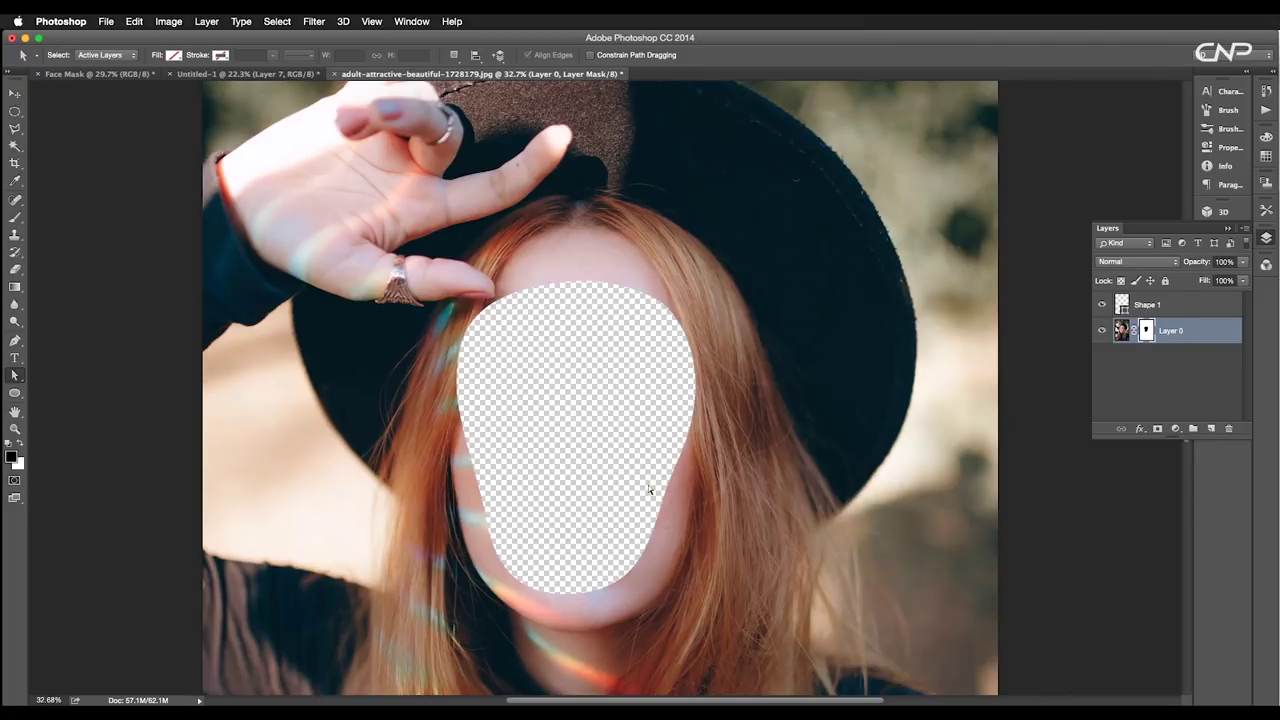
- Add a new layer beneath Layer 0 and fill it with white
scroll(563, 454, "right", 1)
scroll(580, 431, "down", 5)
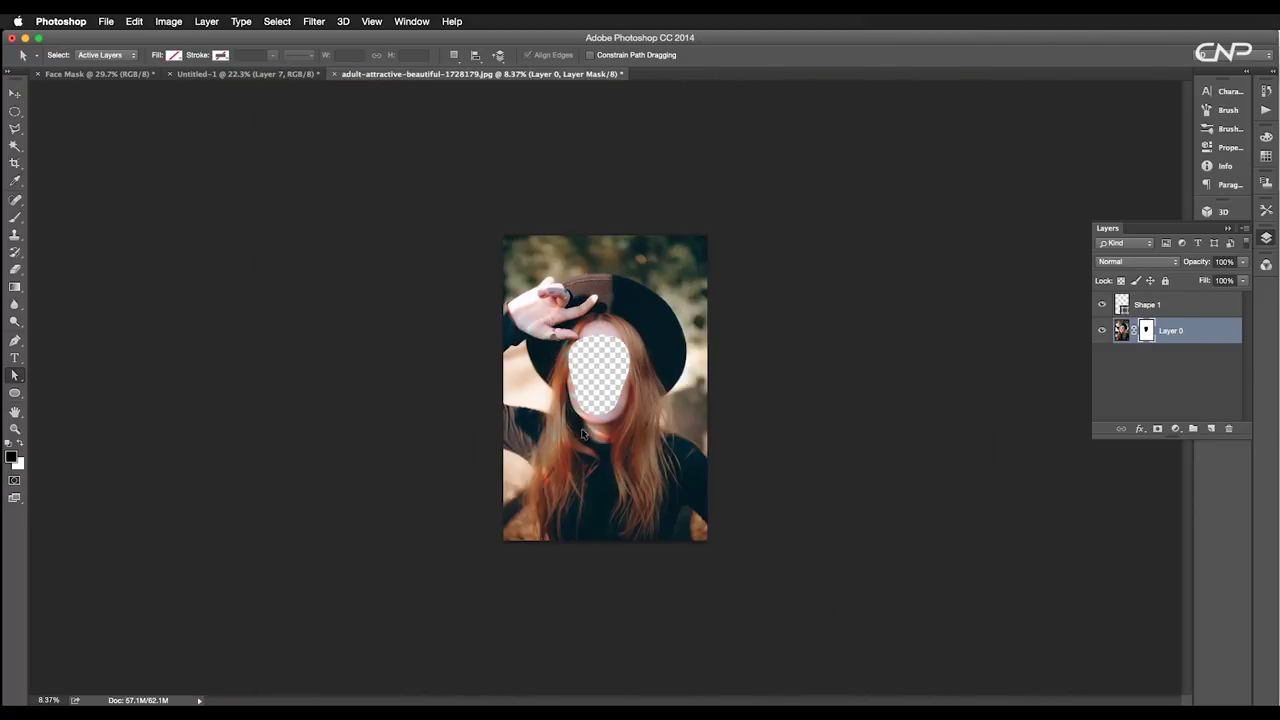
scroll(627, 386, "up", 5)
key("v")
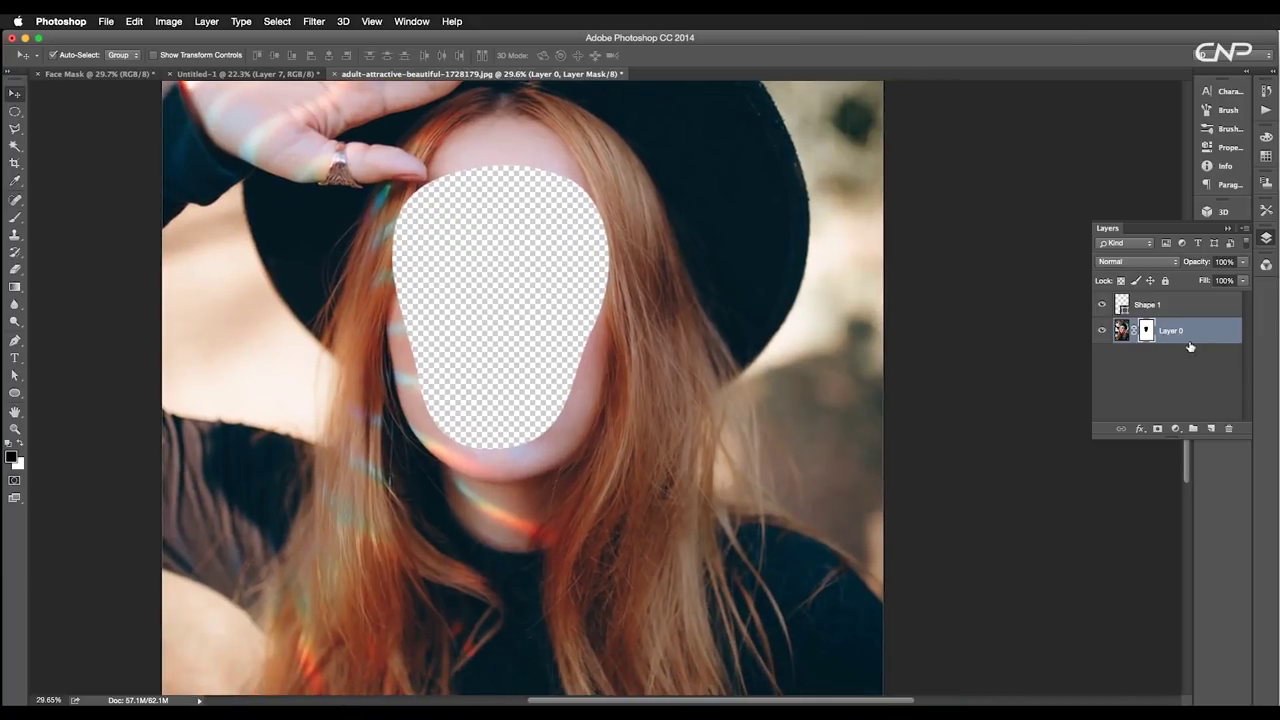
left_click(1210, 428)
left_click_drag(1190, 338, 1189, 376)
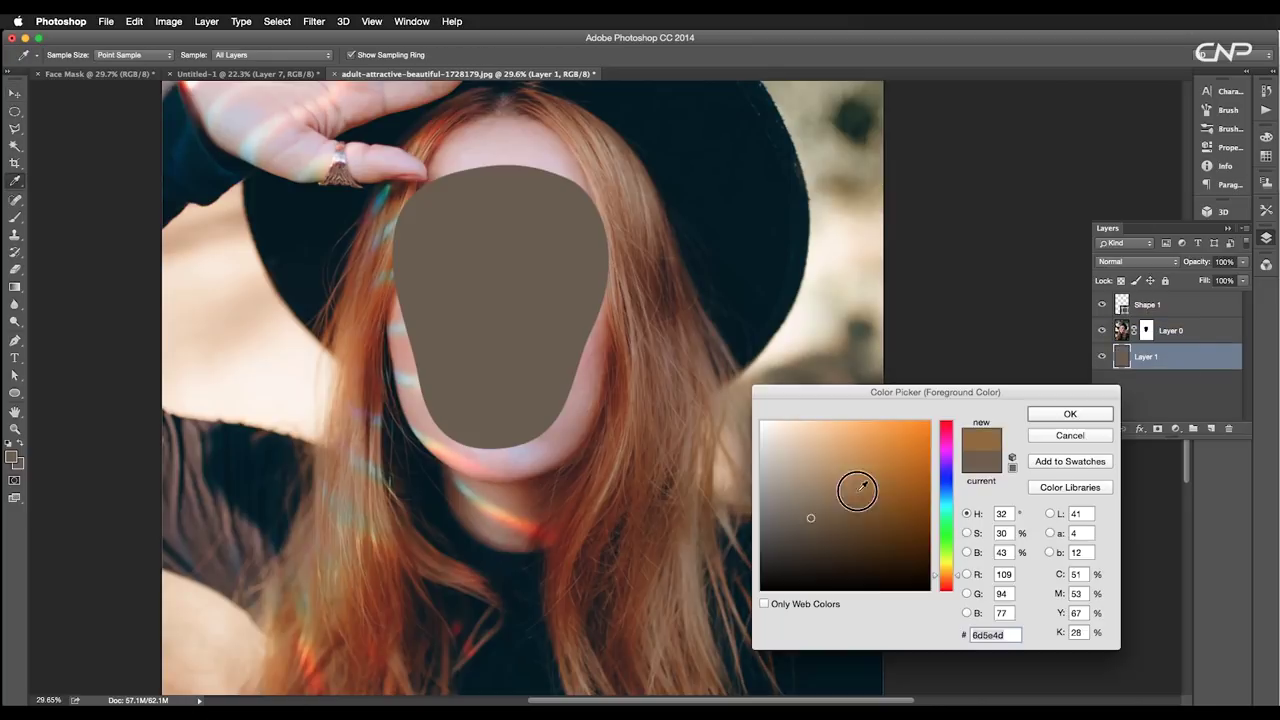
left_click_drag(857, 491, 733, 383)
left_click(1066, 414)
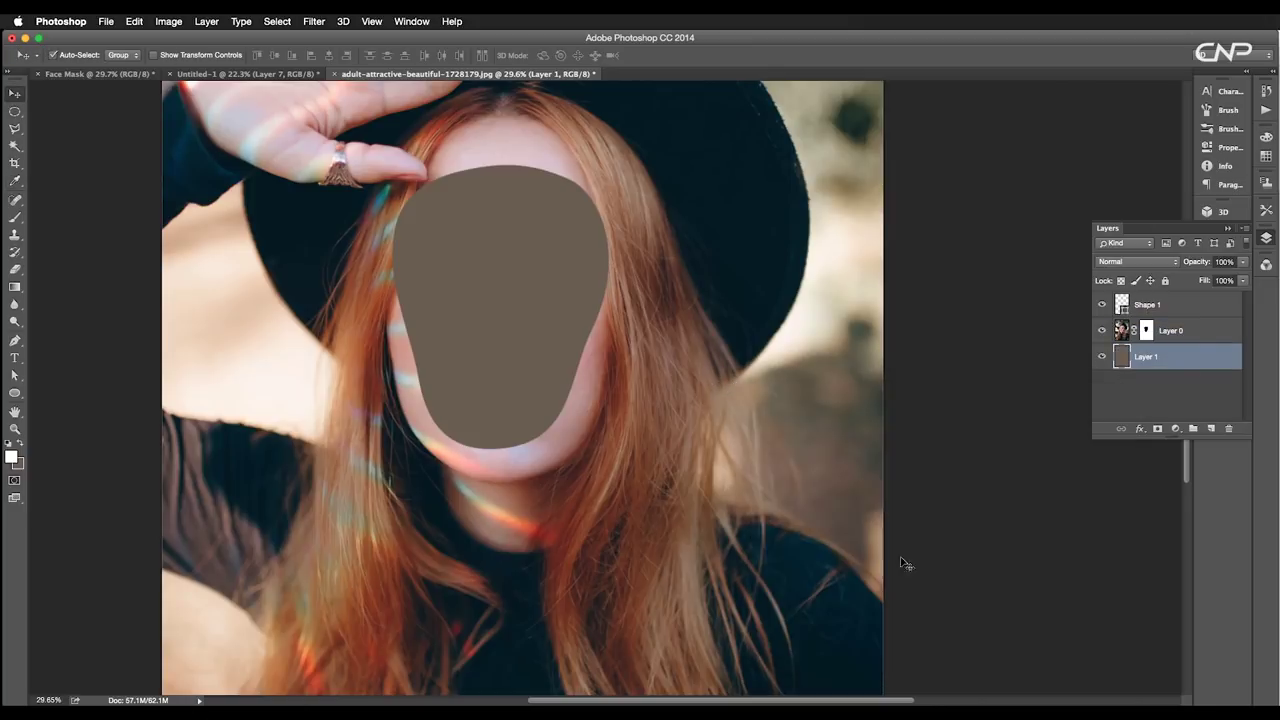
key("alt+BackSpace")
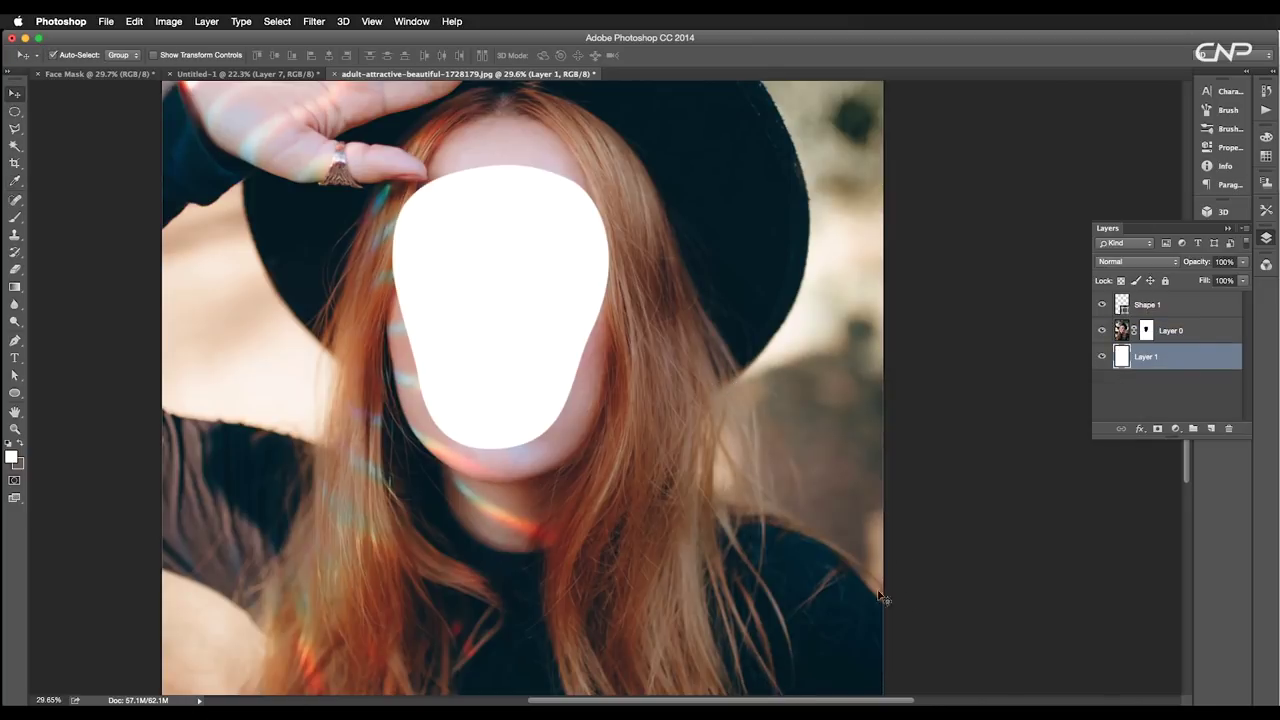
- Check the layer setup in the Face Mask document, then duplicate the portrait's Layer 0 and target the copy's mask
scroll(572, 334, "down", 3)
scroll(640, 390, "up", 3)
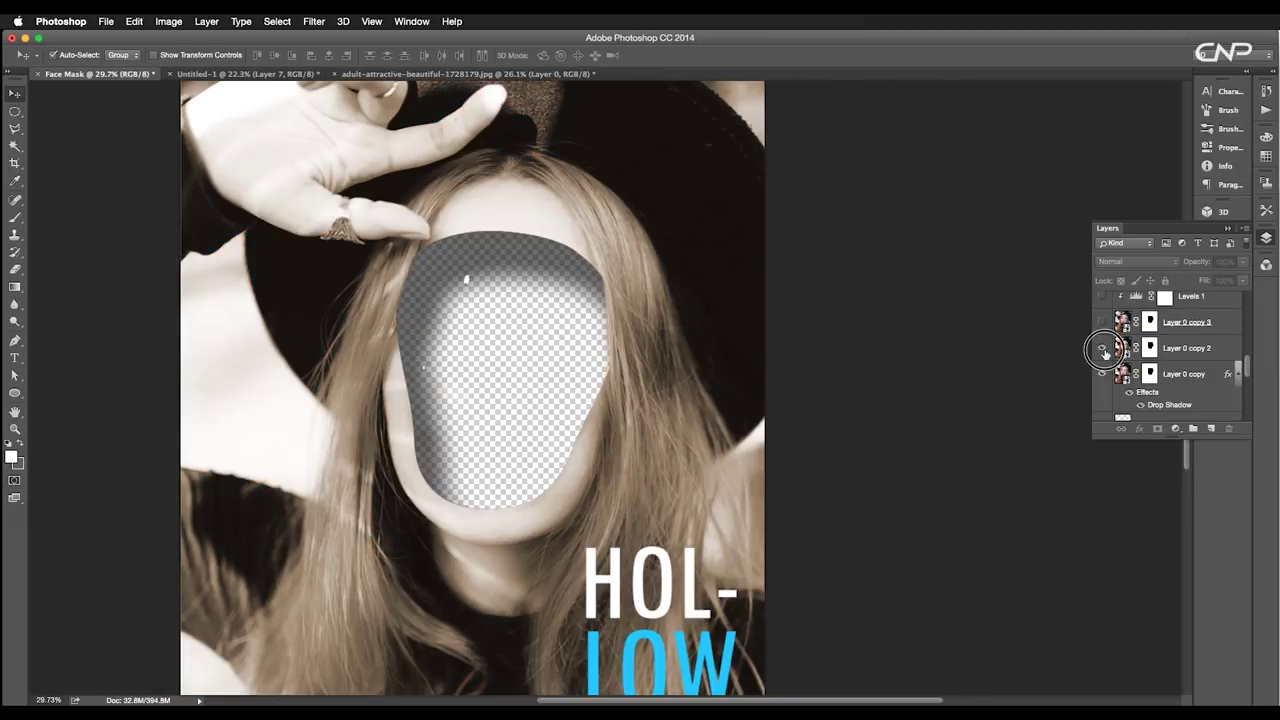
left_click(368, 74)
scroll(491, 303, "up", 3)
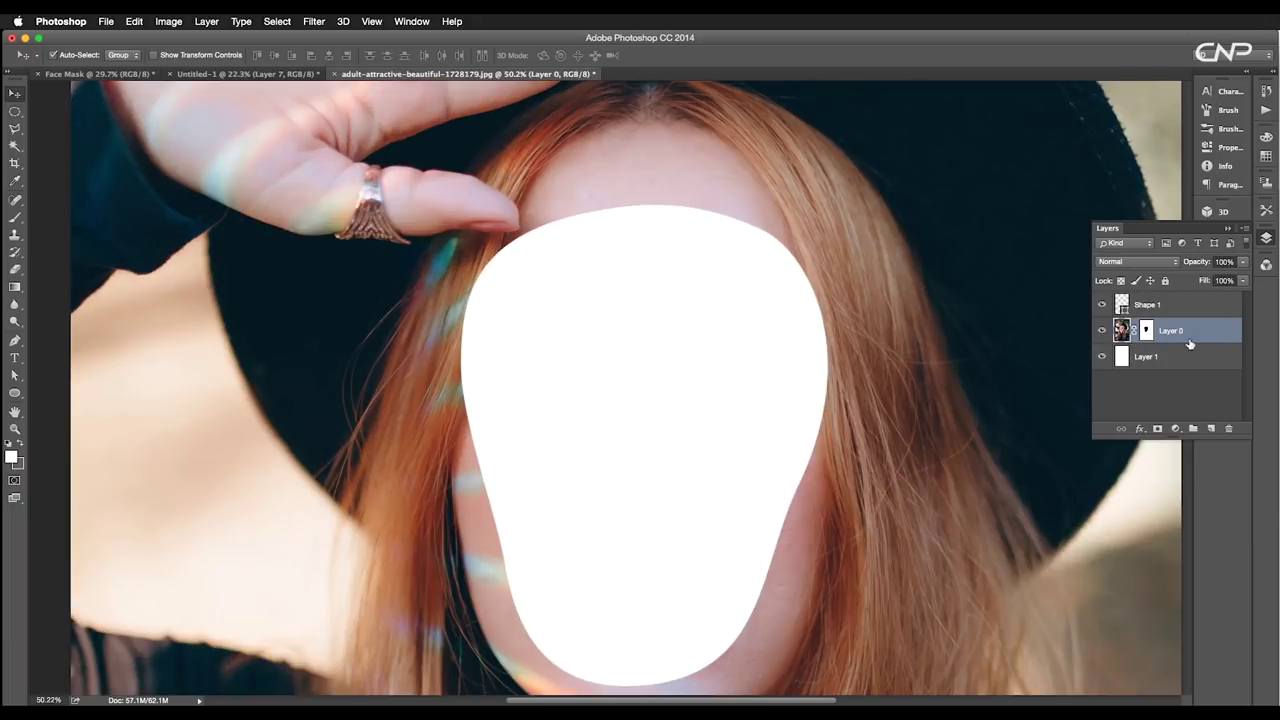
left_click_drag(1189, 343, 1211, 428)
left_click(1146, 331)
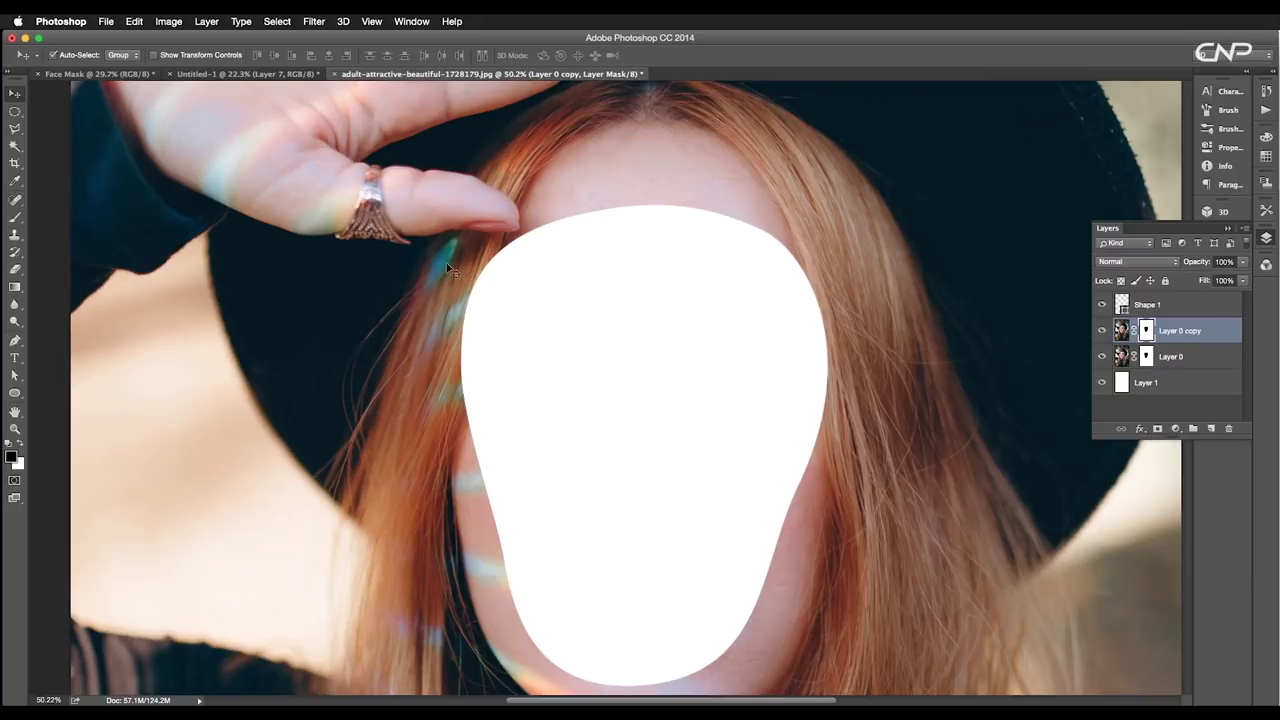
- Erase the Layer 0 copy mask along the cutout's upper-left edge to bring back the hair, and display the mask alone
key("b")
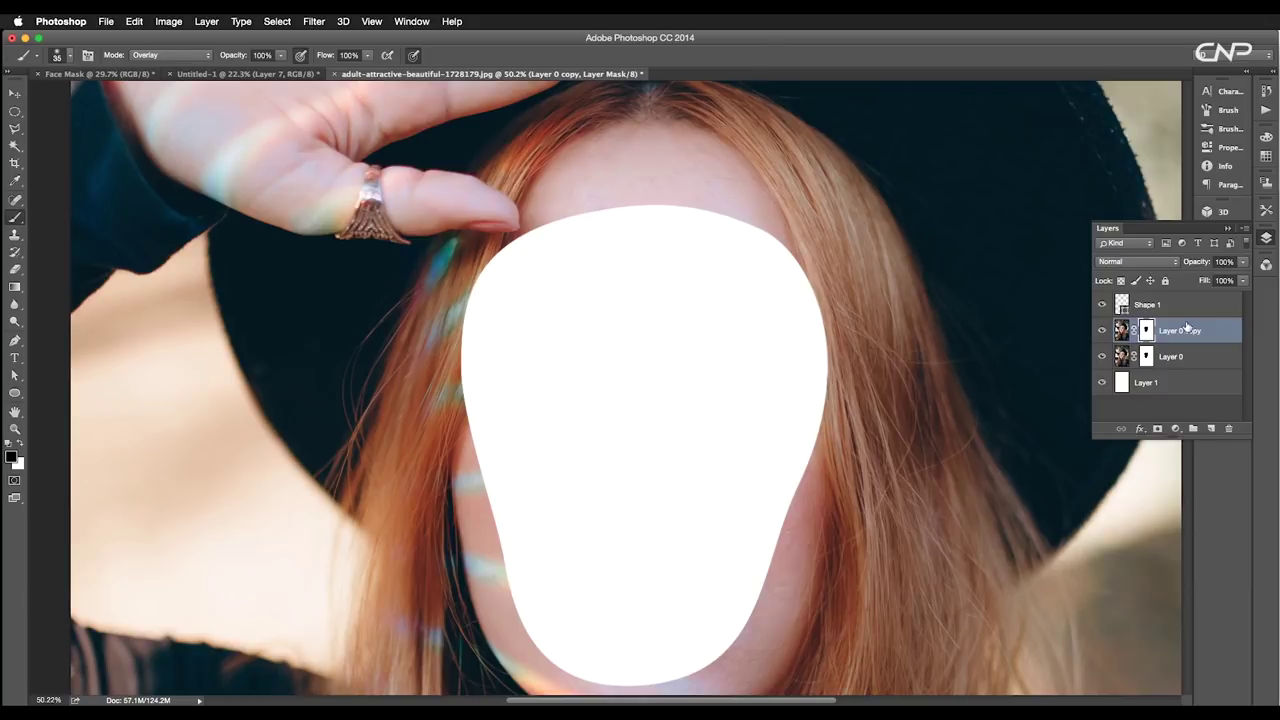
key("e")
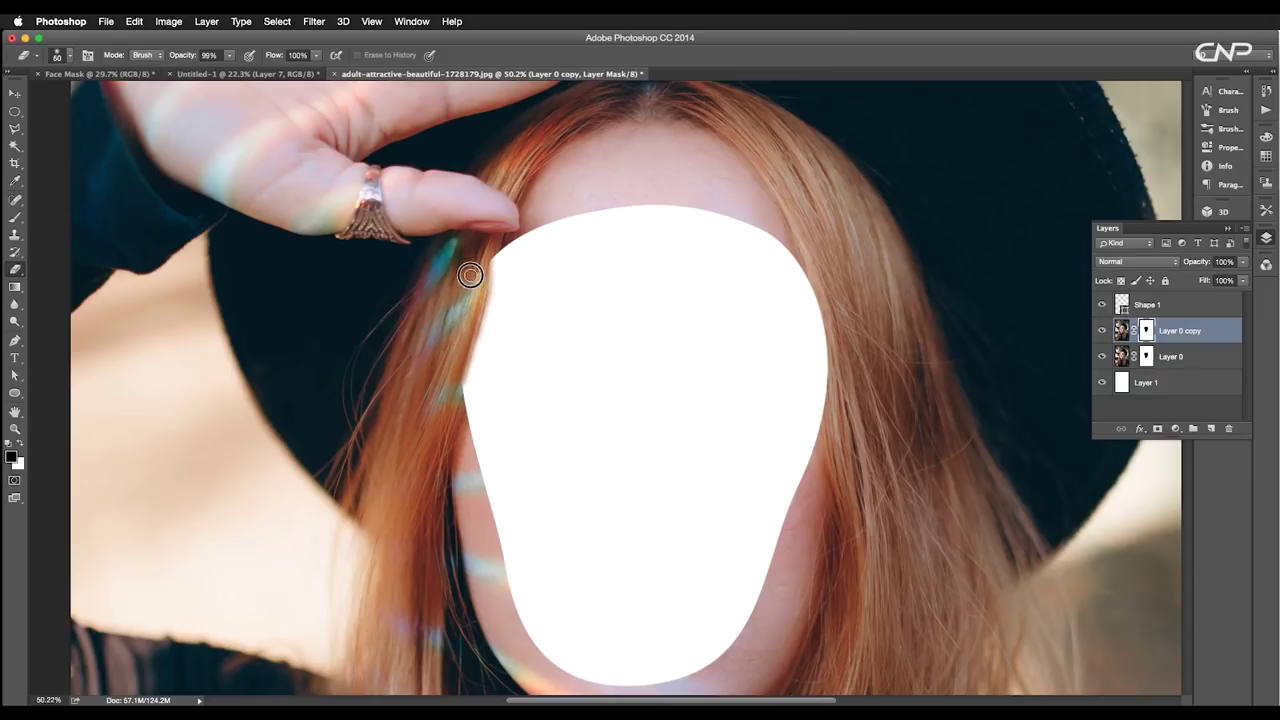
left_click(1146, 331, "alt")
left_click_drag(489, 243, 483, 280)
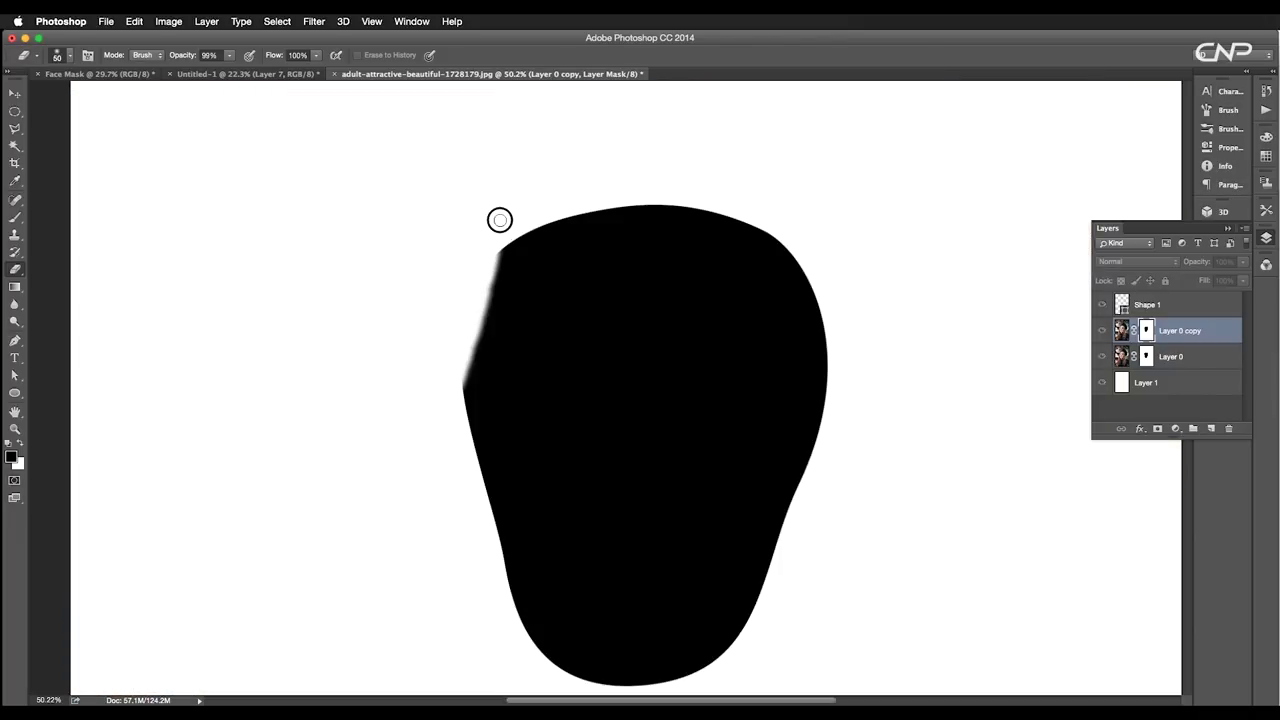
- Choose a soft round 50 px eraser tip and set its spacing to 1%
right_click(458, 349)
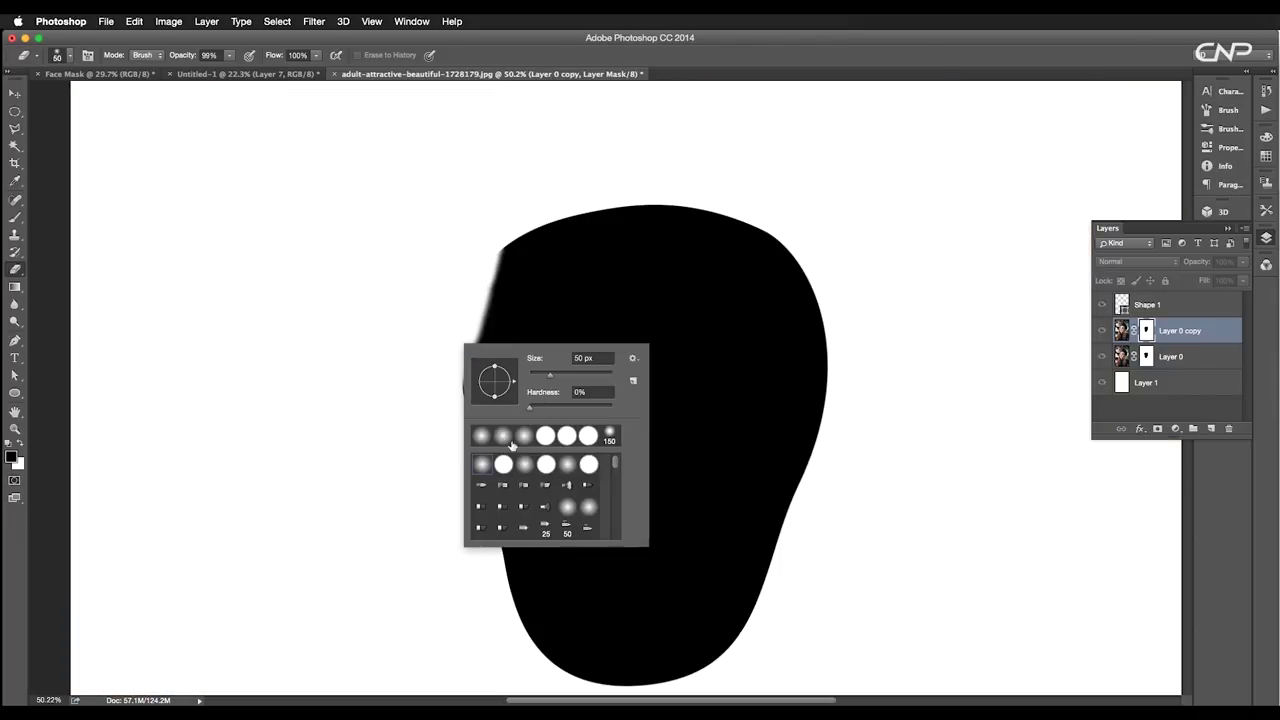
left_click(481, 435)
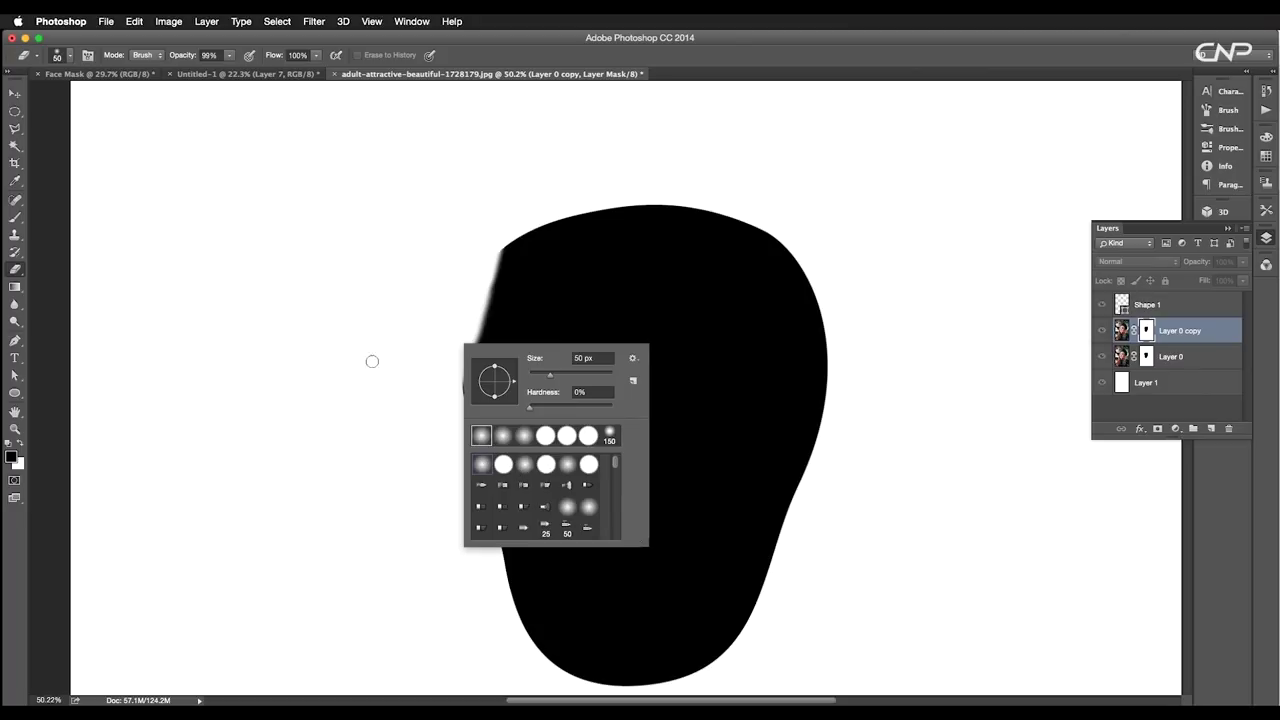
left_click(14, 94)
key("e")
left_click(88, 55)
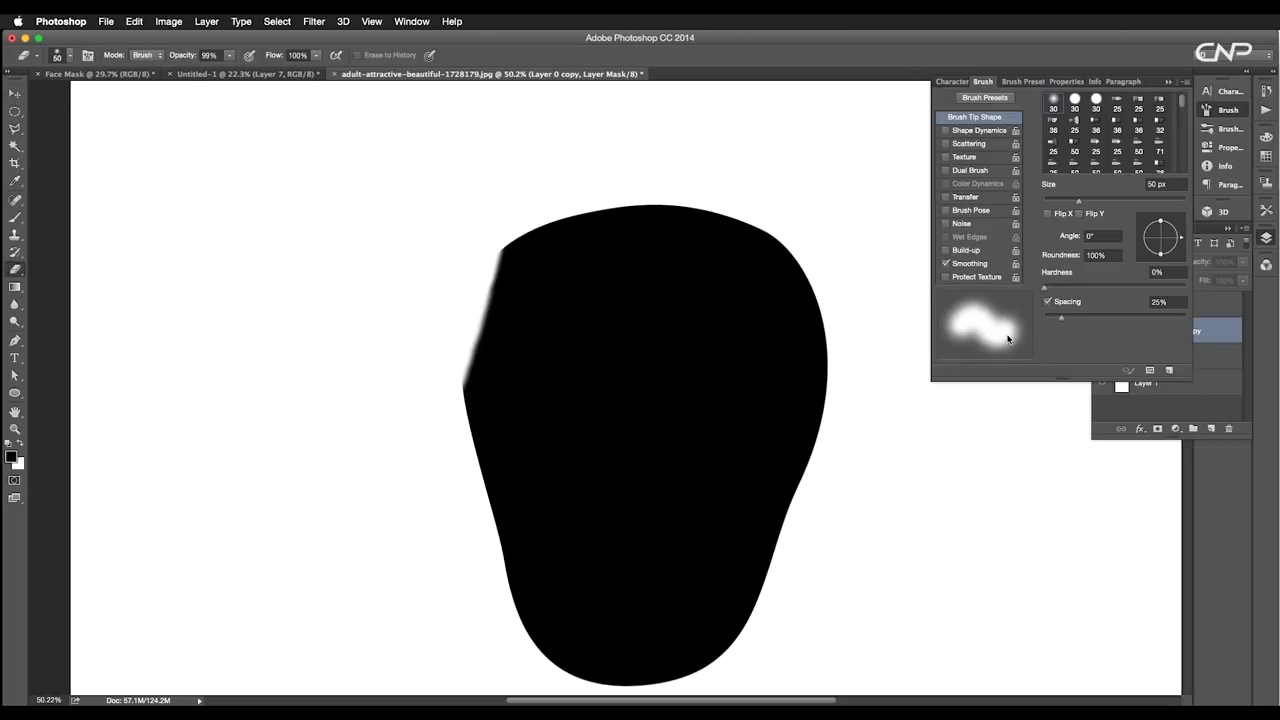
left_click_drag(1062, 323, 1021, 313)
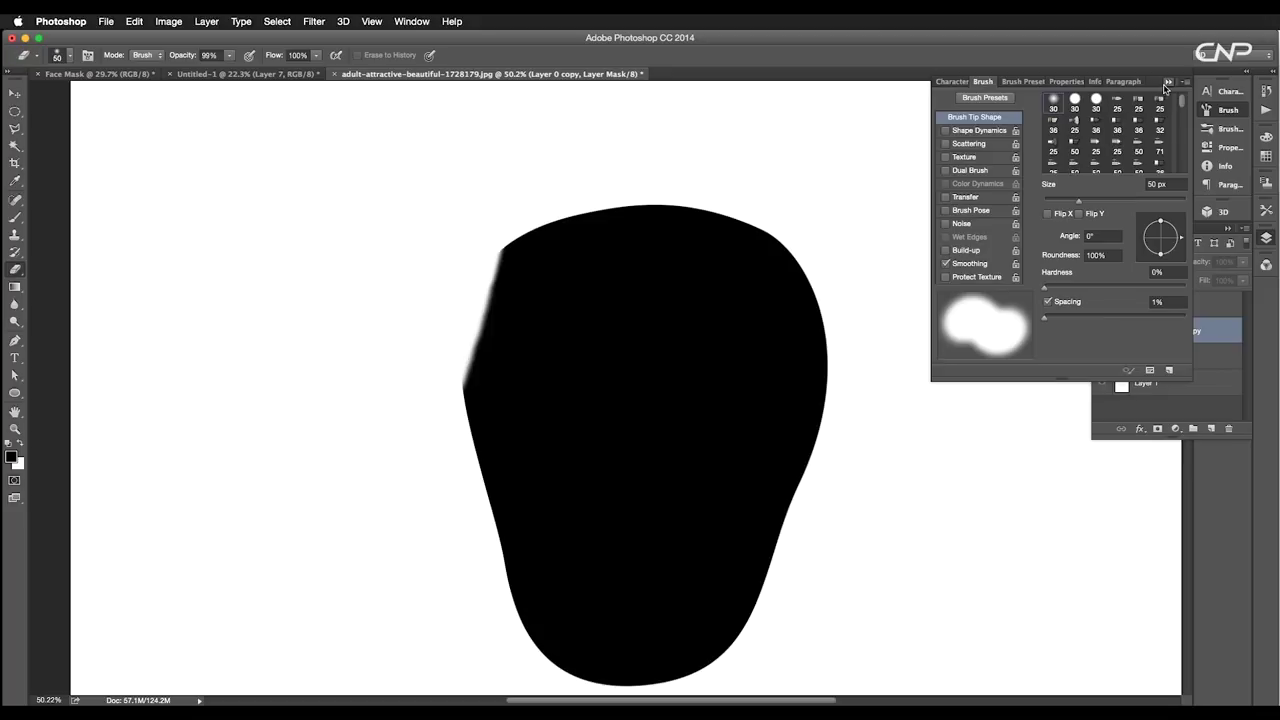
left_click(1168, 82)
- Return to the image view and erase the Layer 0 copy mask along the cutout's right edge to bring back the hair
left_click(1146, 330, "alt")
scroll(497, 250, "up", 5)
mouse_move(446, 486)
left_mouse_down()
mouse_move(448, 392)
mouse_move(66, 388)
left_mouse_up()
left_click_drag(606, 282, 644, 464)
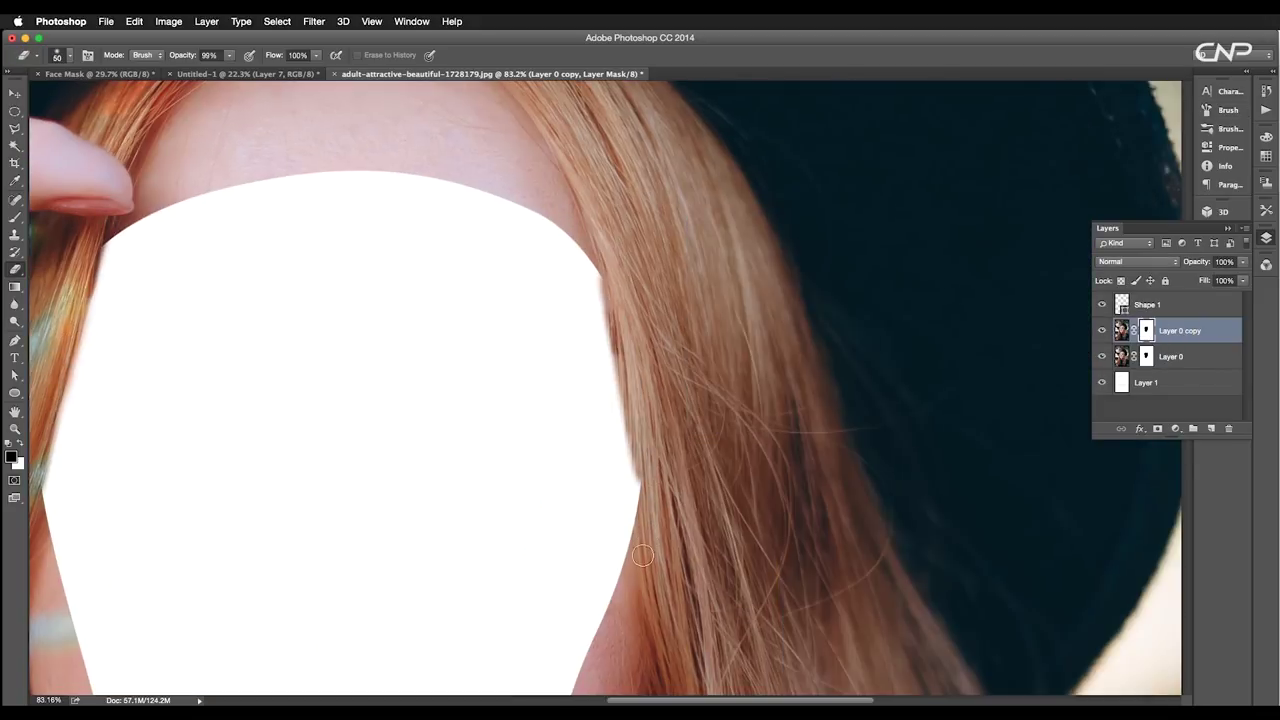
mouse_move(643, 555)
left_mouse_down()
mouse_move(631, 357)
mouse_move(608, 282)
left_mouse_up()
scroll(632, 340, "down", 5)
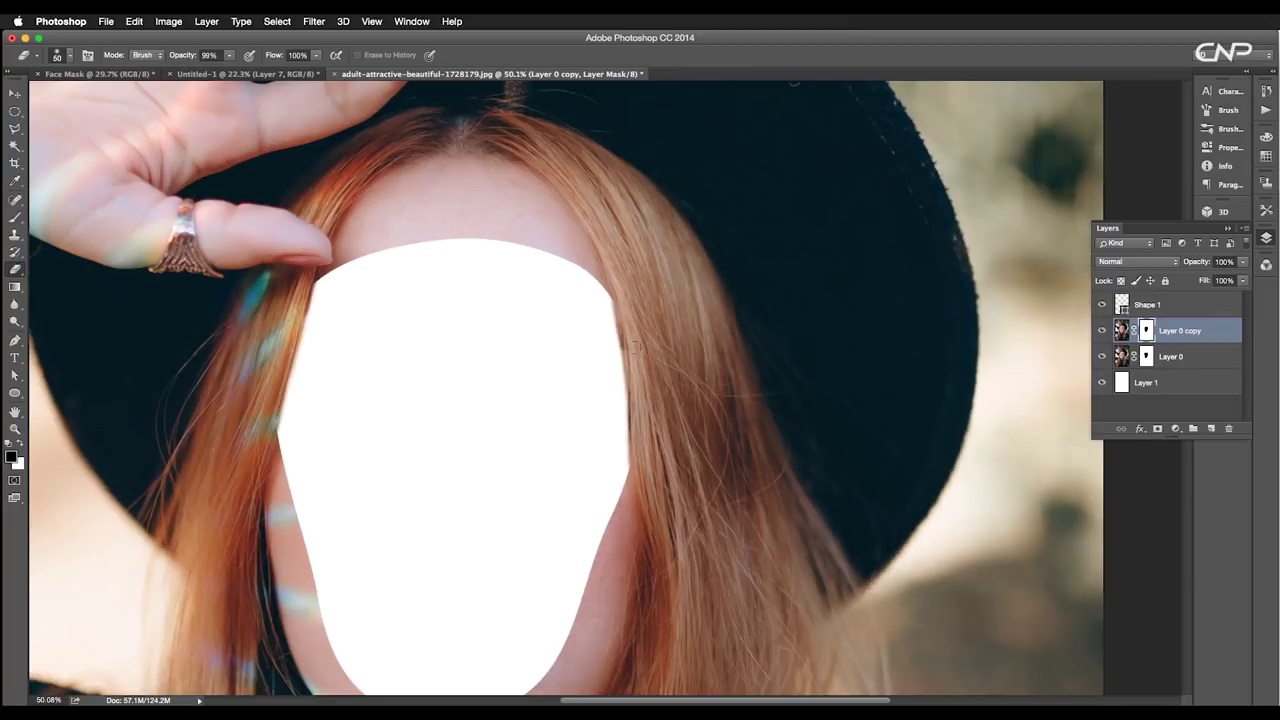
- Refine the edge of the Layer 0 copy mask with a 3.2 px feather
scroll(632, 346, "down", 2)
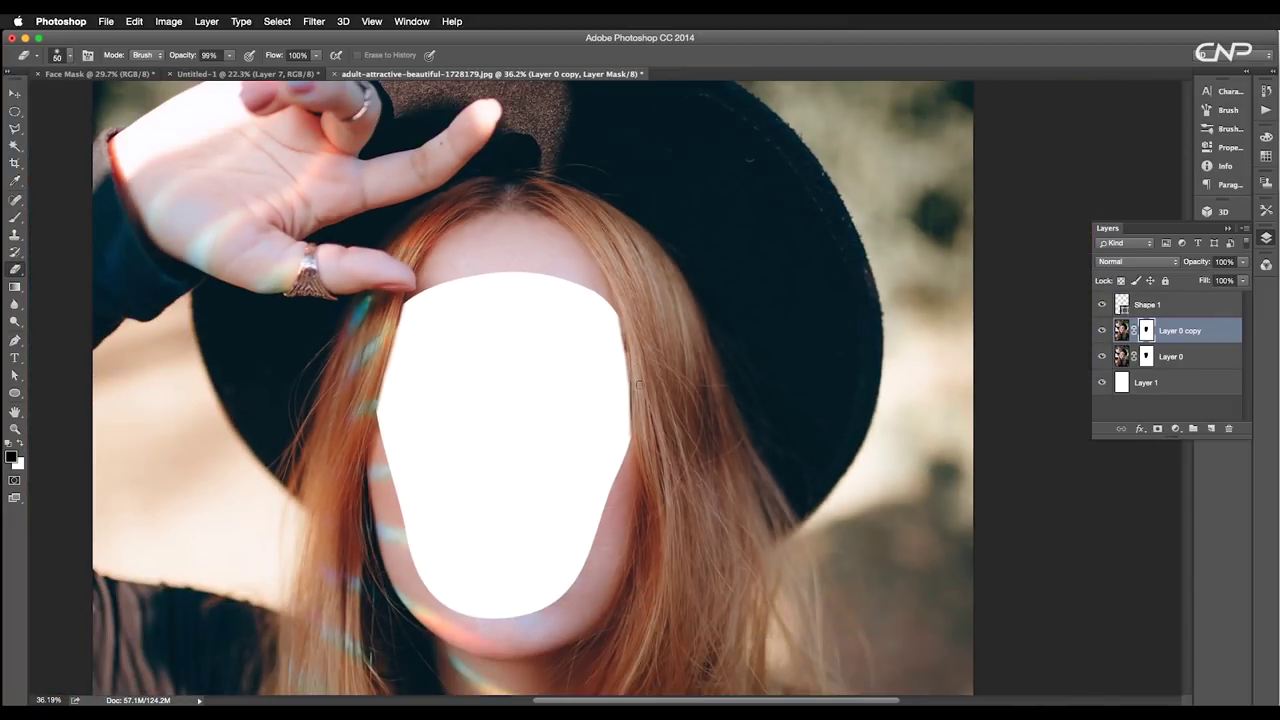
scroll(638, 384, "up", 3)
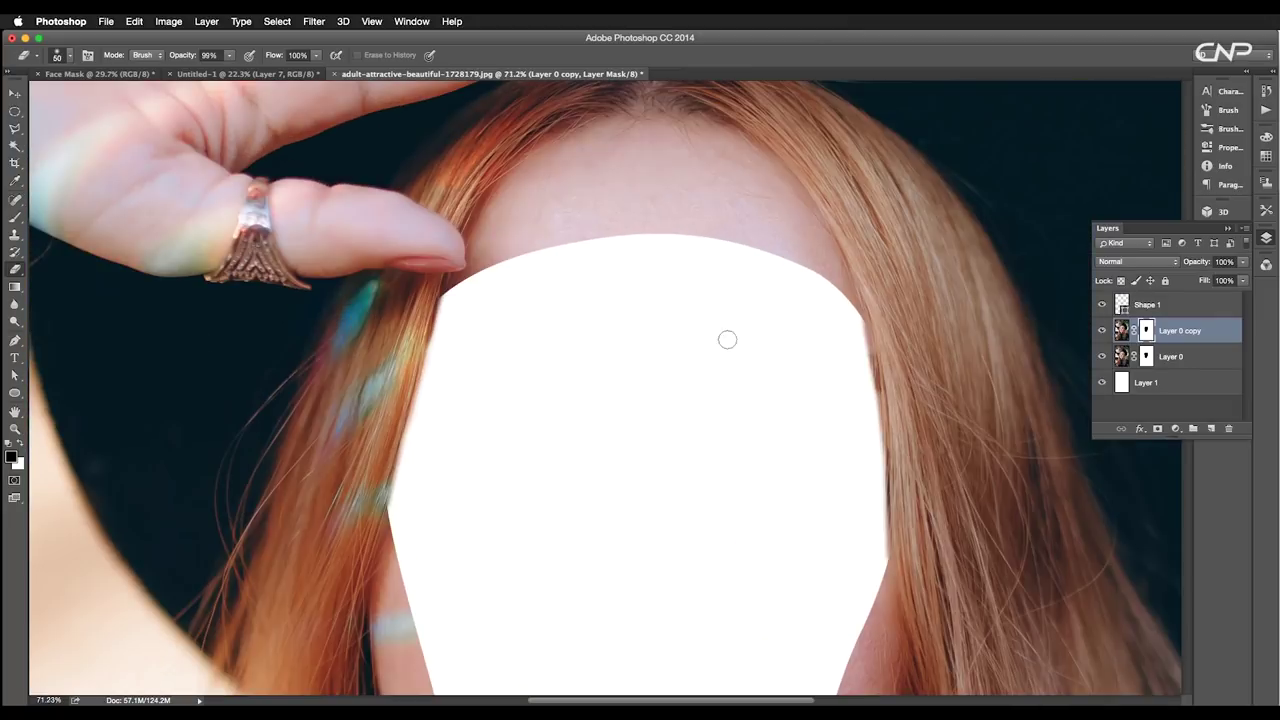
double_click(1147, 331)
left_click_drag(941, 219, 740, 235)
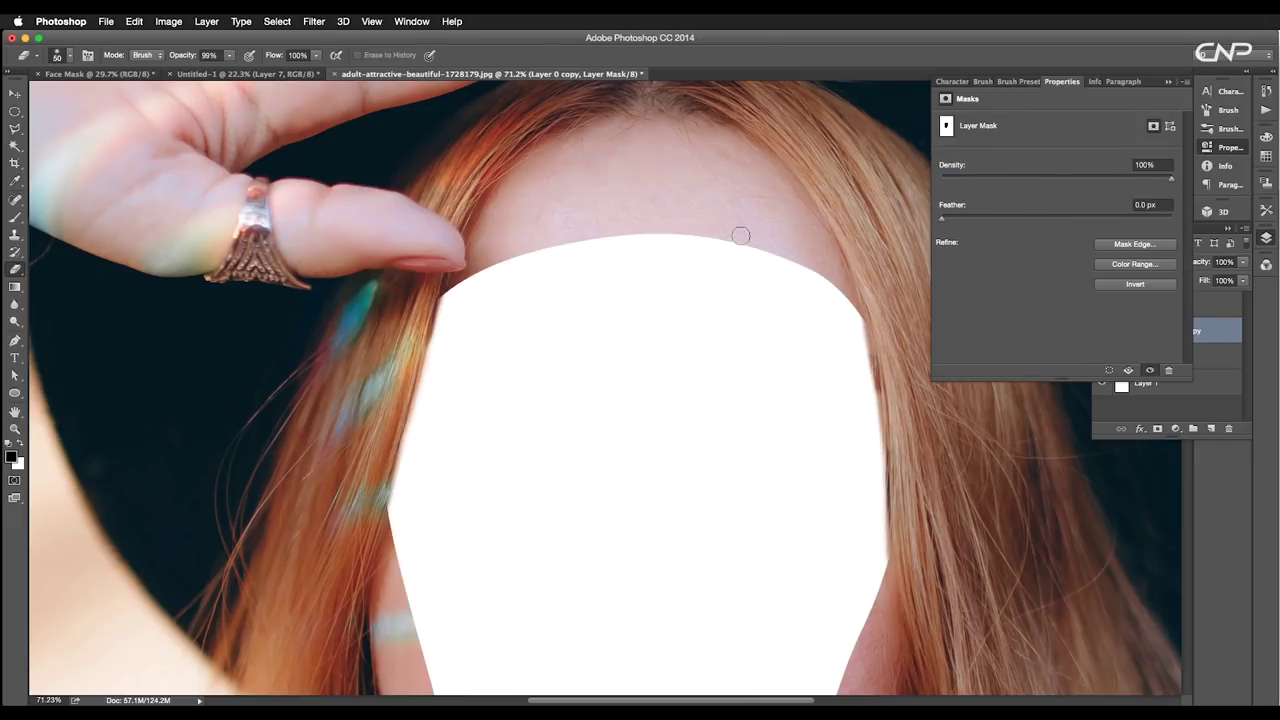
left_click(1110, 245)
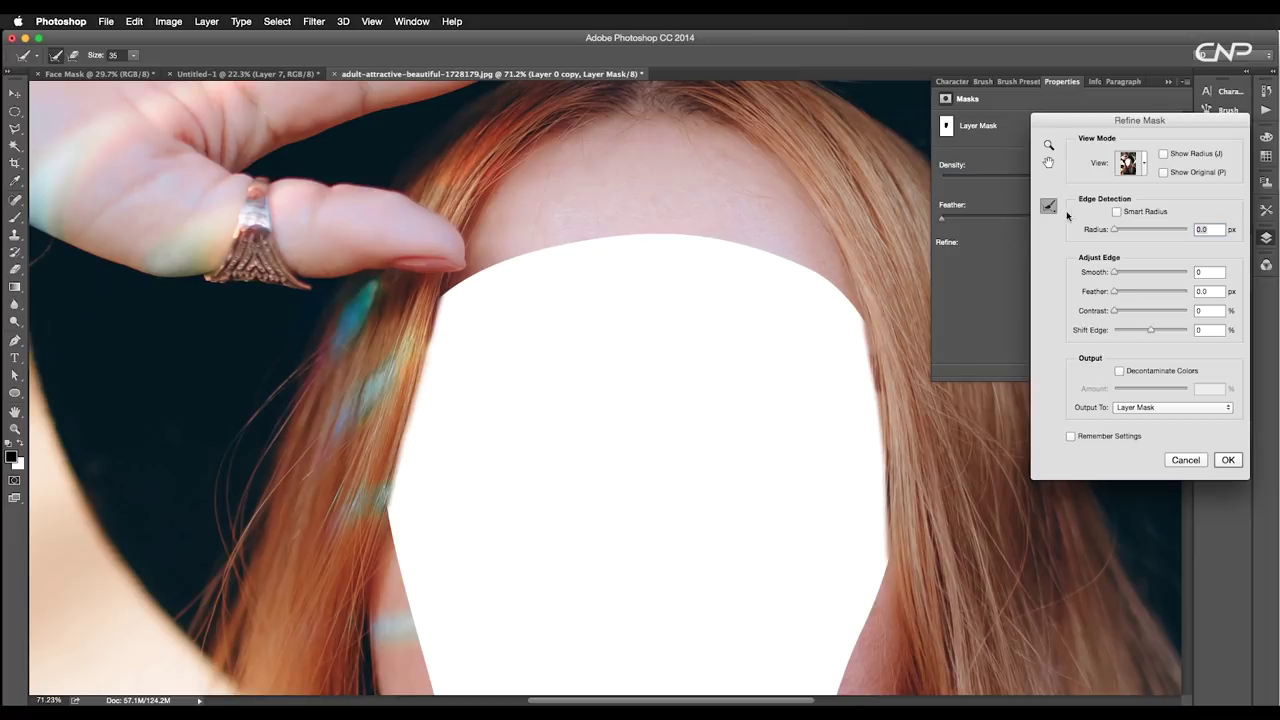
left_click_drag(1126, 293, 1128, 292)
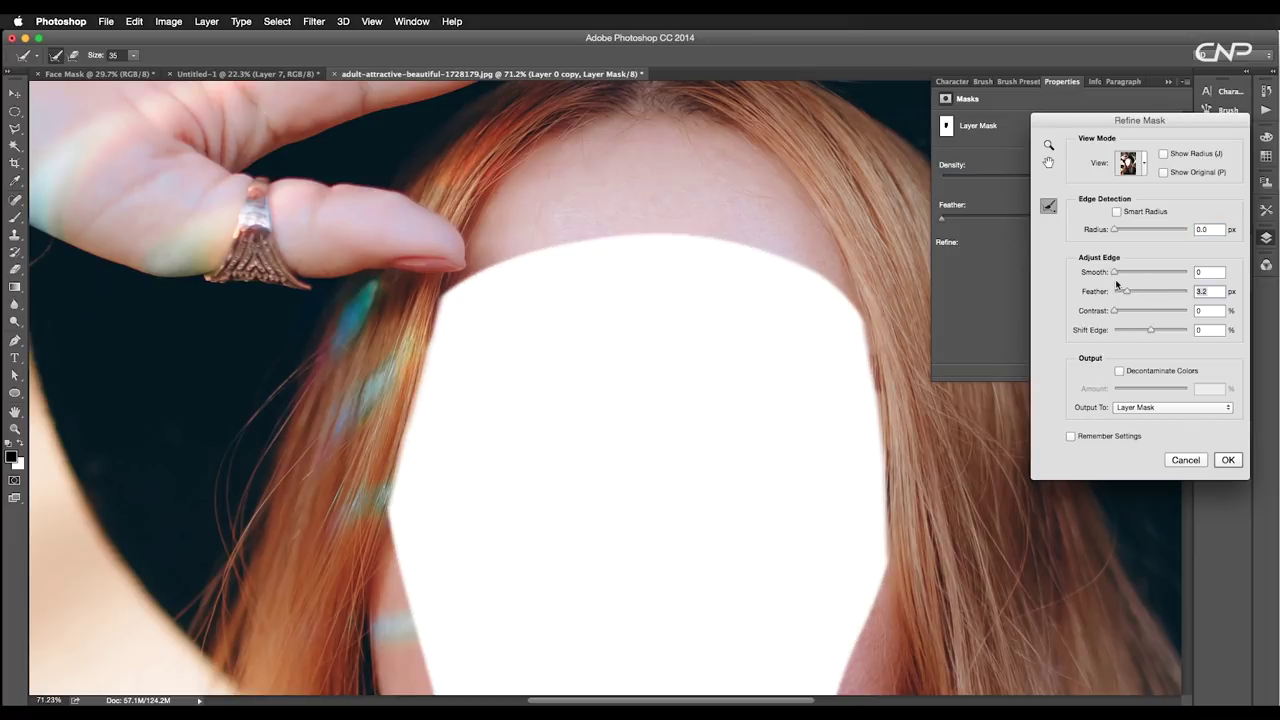
left_click(1226, 466)
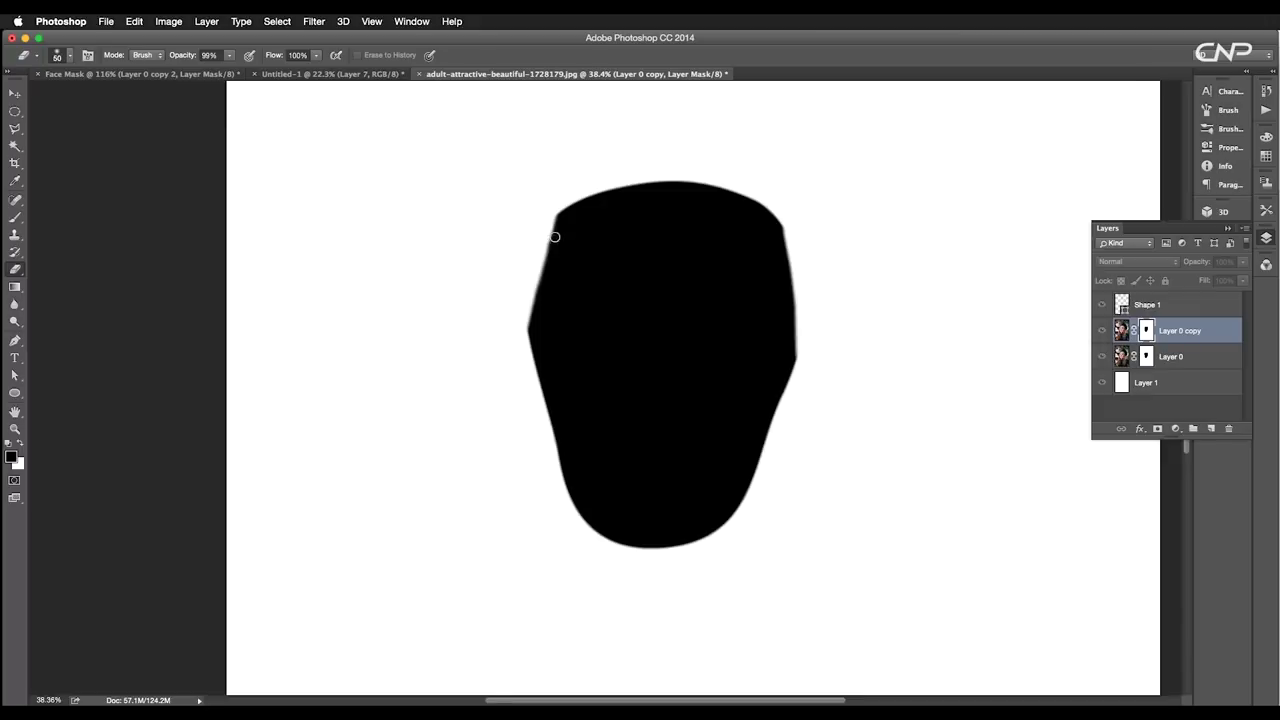
- Touch up the upper-left edge of the Layer 0 copy mask with a soft round eraser and return to the image view
scroll(548, 223, "up", 5)
right_click(543, 232)
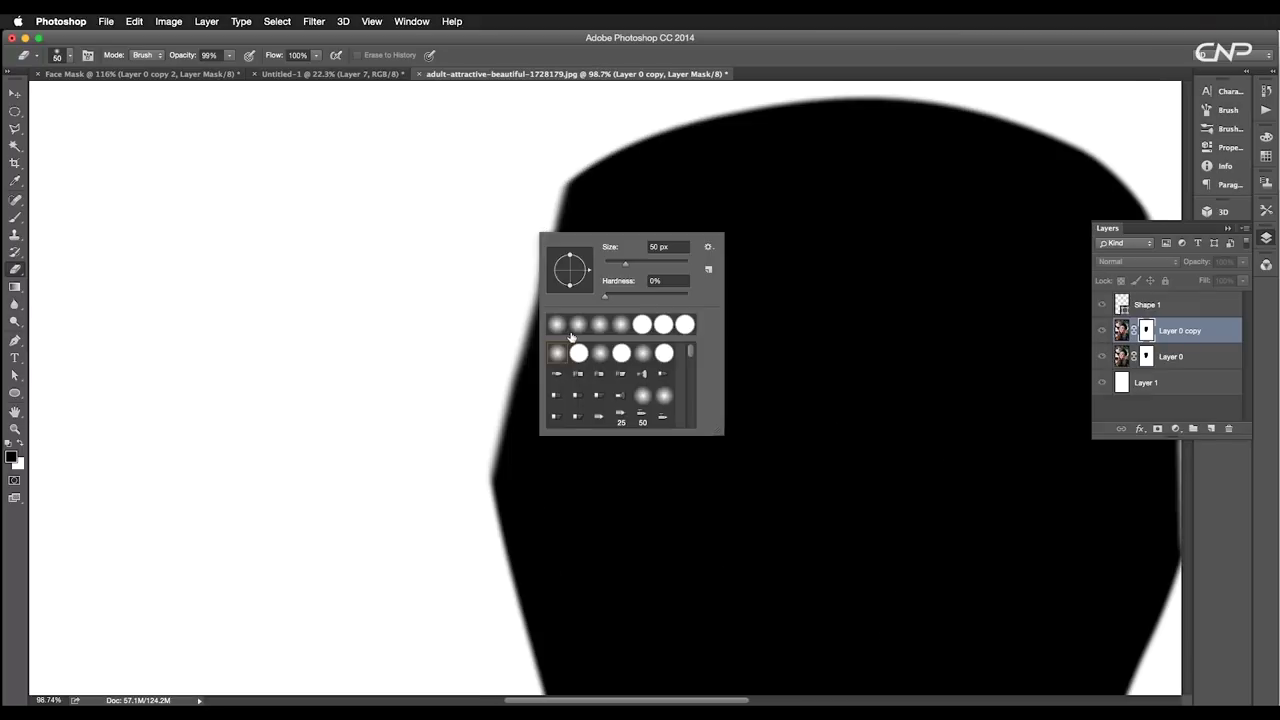
double_click(600, 352)
left_click_drag(543, 203, 523, 291)
key("super+z")
left_click(523, 272)
scroll(524, 309, "down", 2)
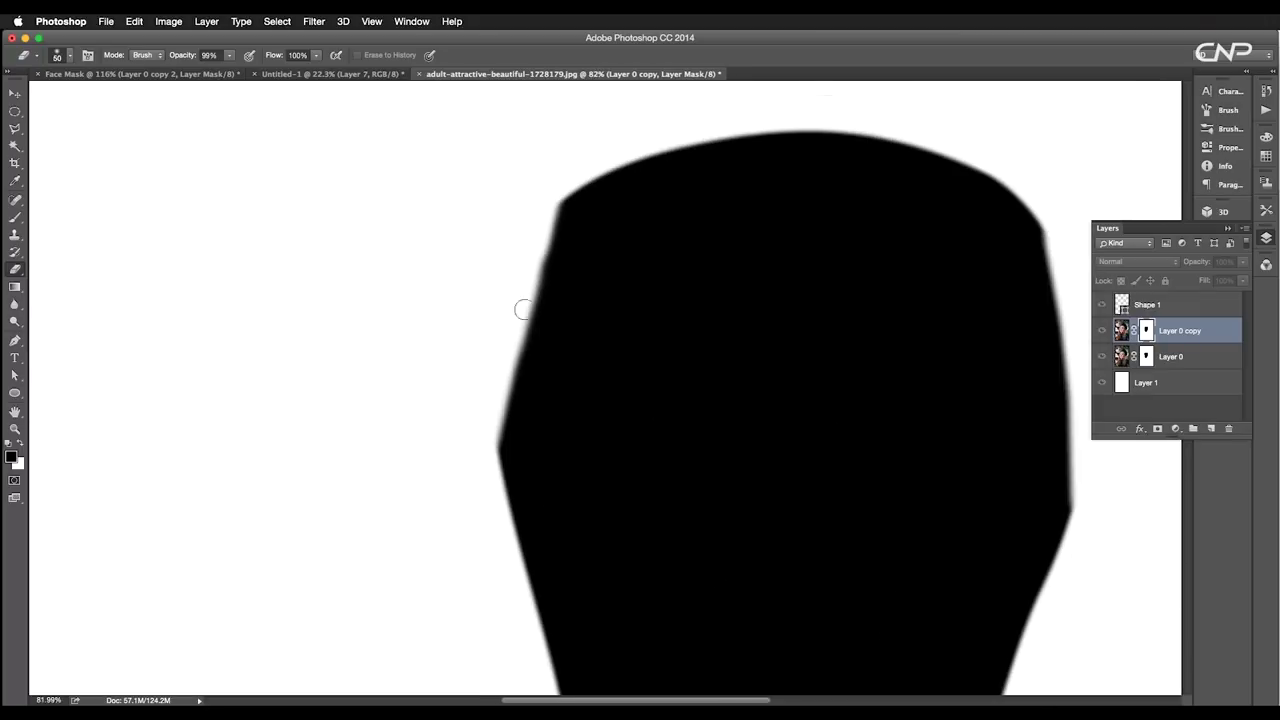
scroll(523, 309, "down", 1)
left_click(1143, 336, "alt")
scroll(429, 389, "down", 8)
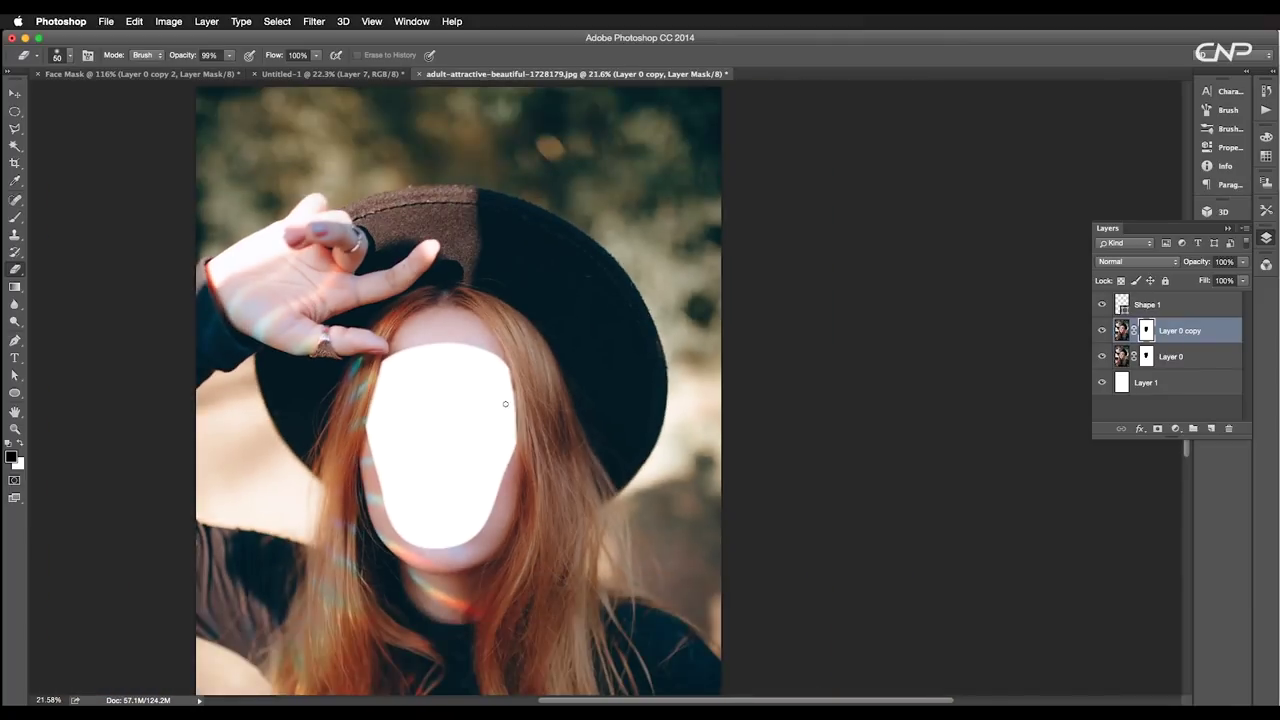
left_click_drag(494, 429, 524, 319)
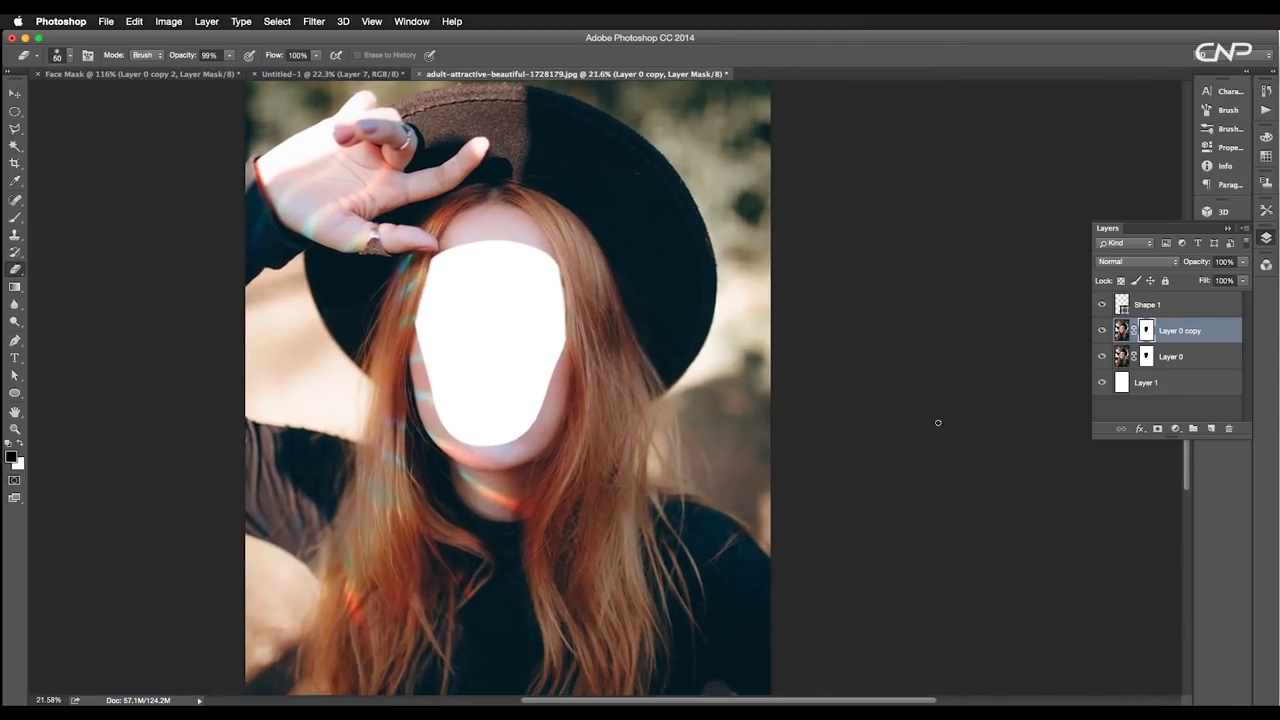
- Add a Pattern Overlay to Layer 1 using a black-and-white speckled pattern at 187% scale
left_click(1136, 394)
double_click(1217, 394)
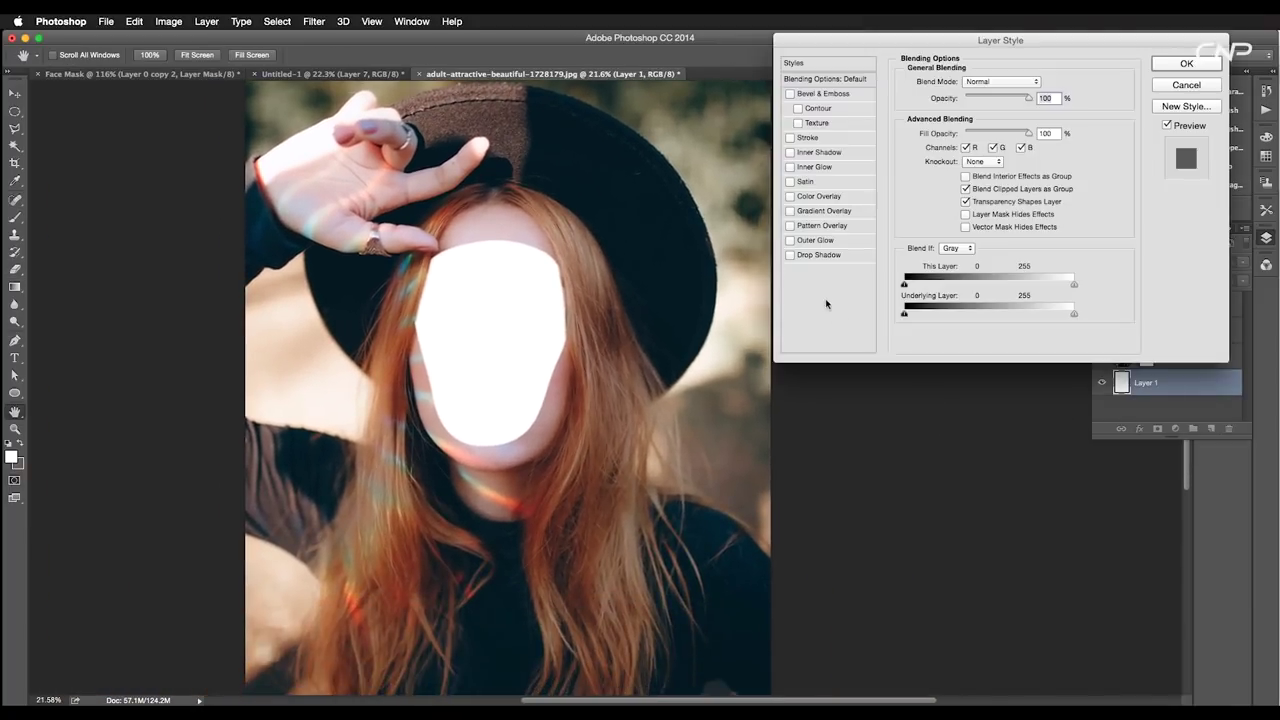
left_click(808, 227)
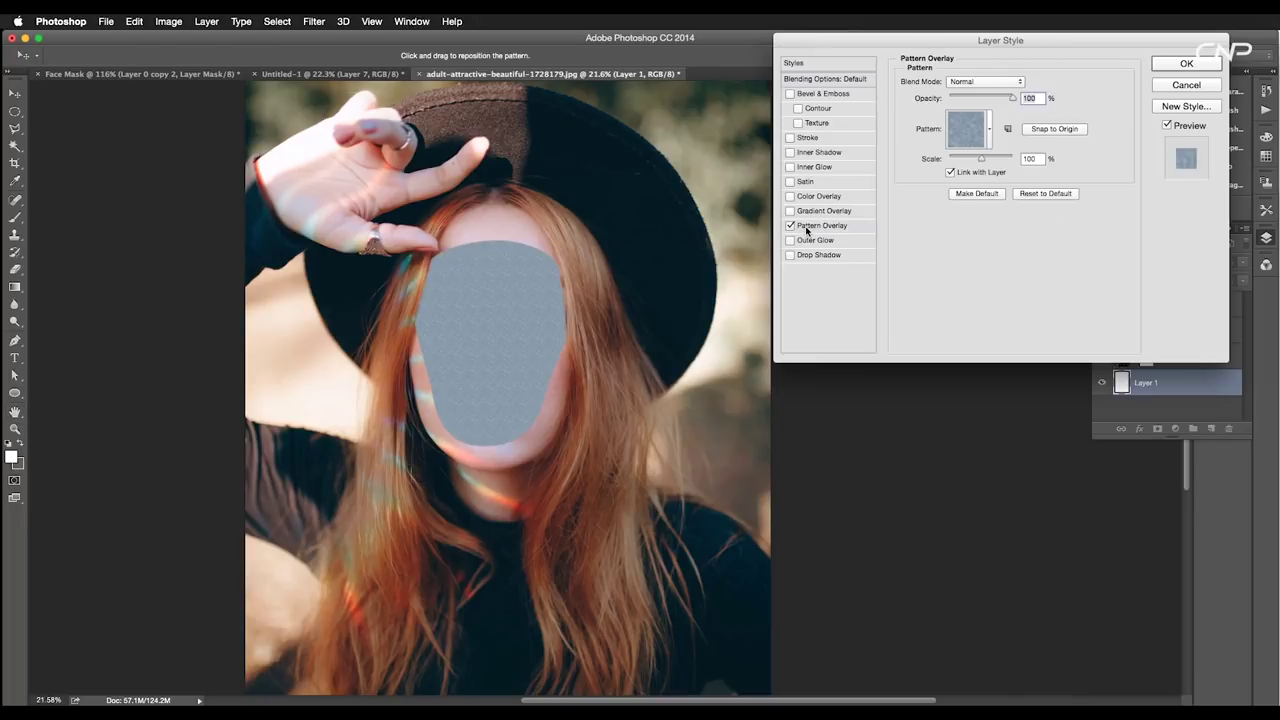
left_click(993, 130)
left_click(910, 234)
left_click(1091, 184)
left_click_drag(980, 160, 986, 161)
left_click(1186, 65)
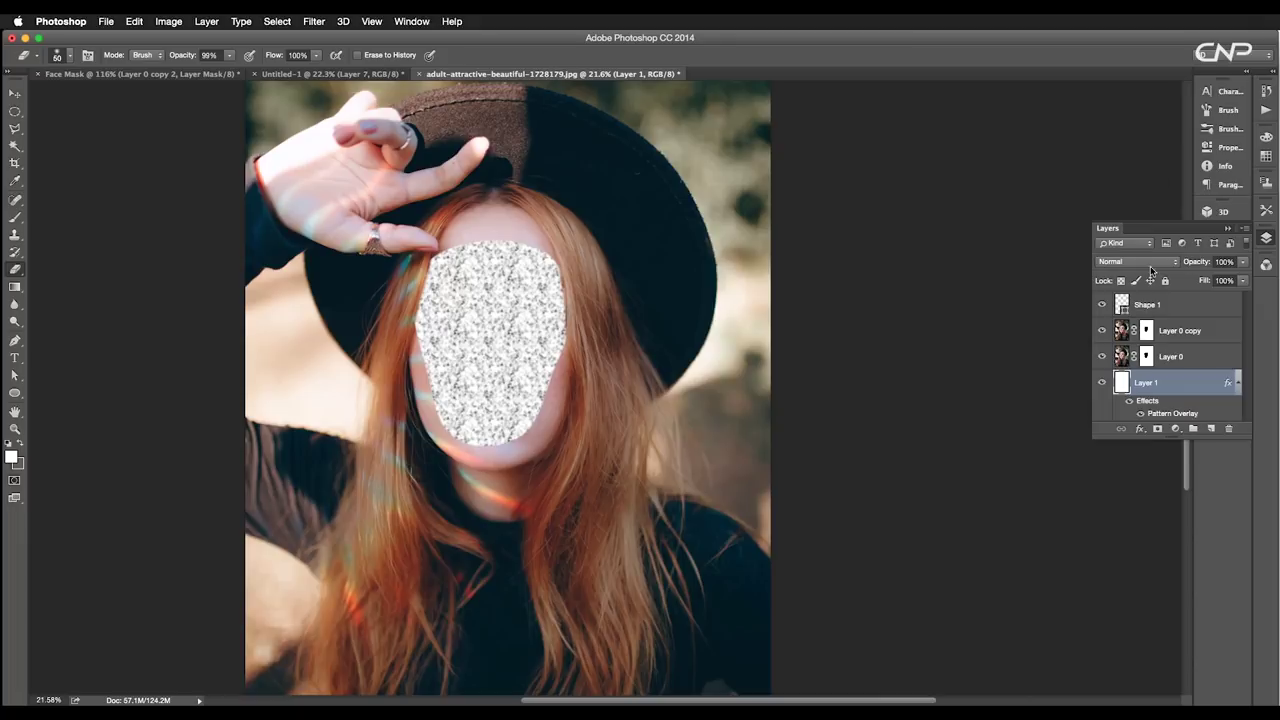
- Add a Multiply drop shadow to Layer 0 with 84% opacity, 127° angle and 29% spread, adjusting its distance and size to suit the cutout
left_click(1200, 370)
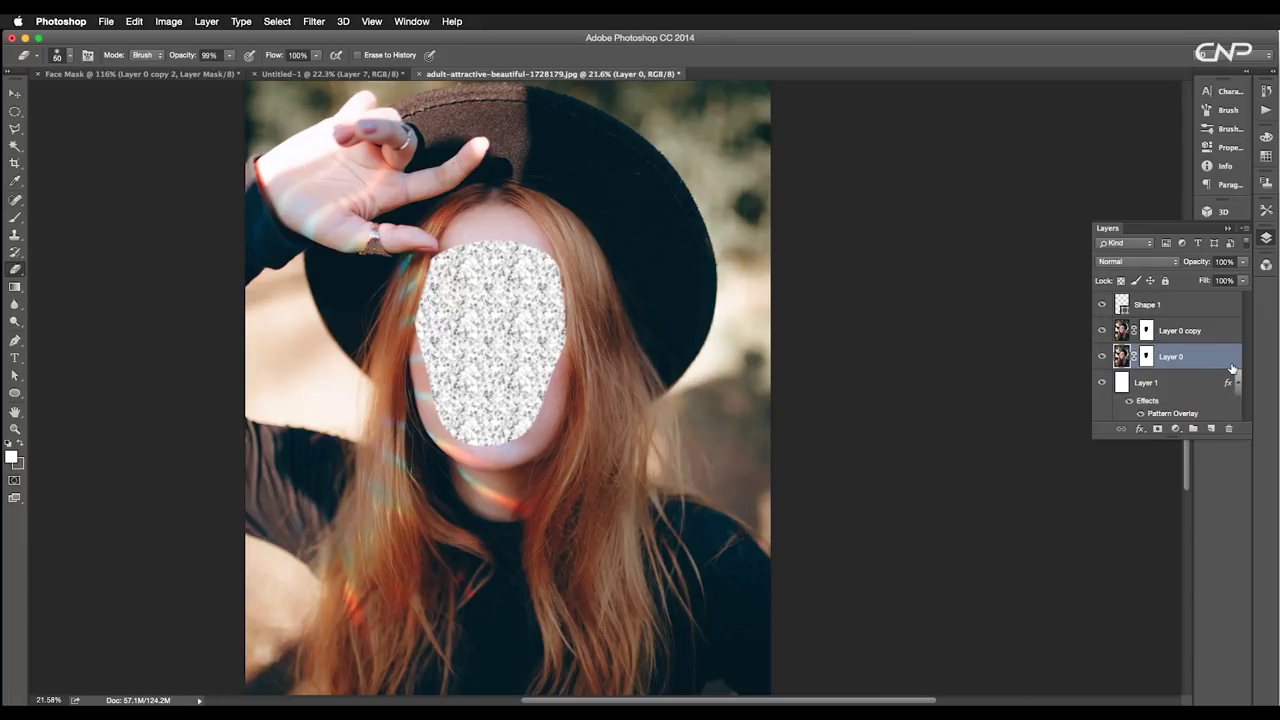
double_click(1202, 366)
left_click(820, 255)
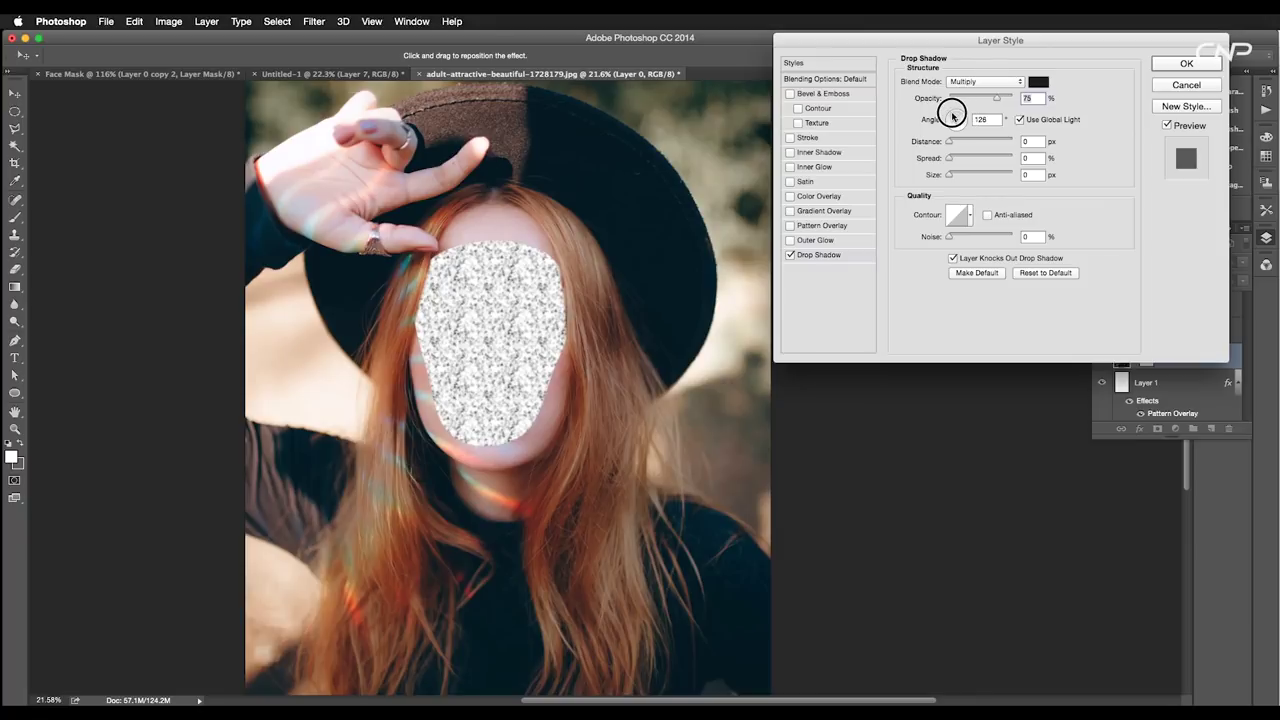
left_click_drag(950, 113, 947, 108)
left_click(1001, 97)
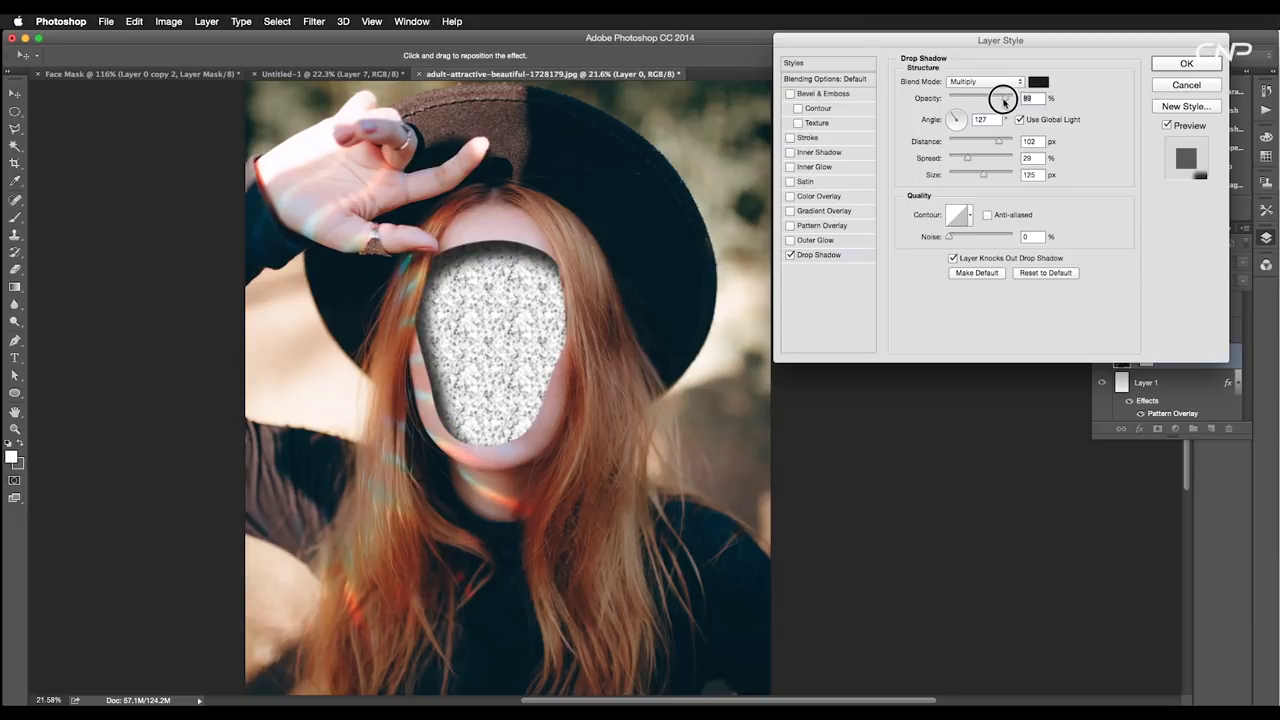
left_click_drag(1000, 145, 1001, 146)
scroll(592, 312, "down", 3)
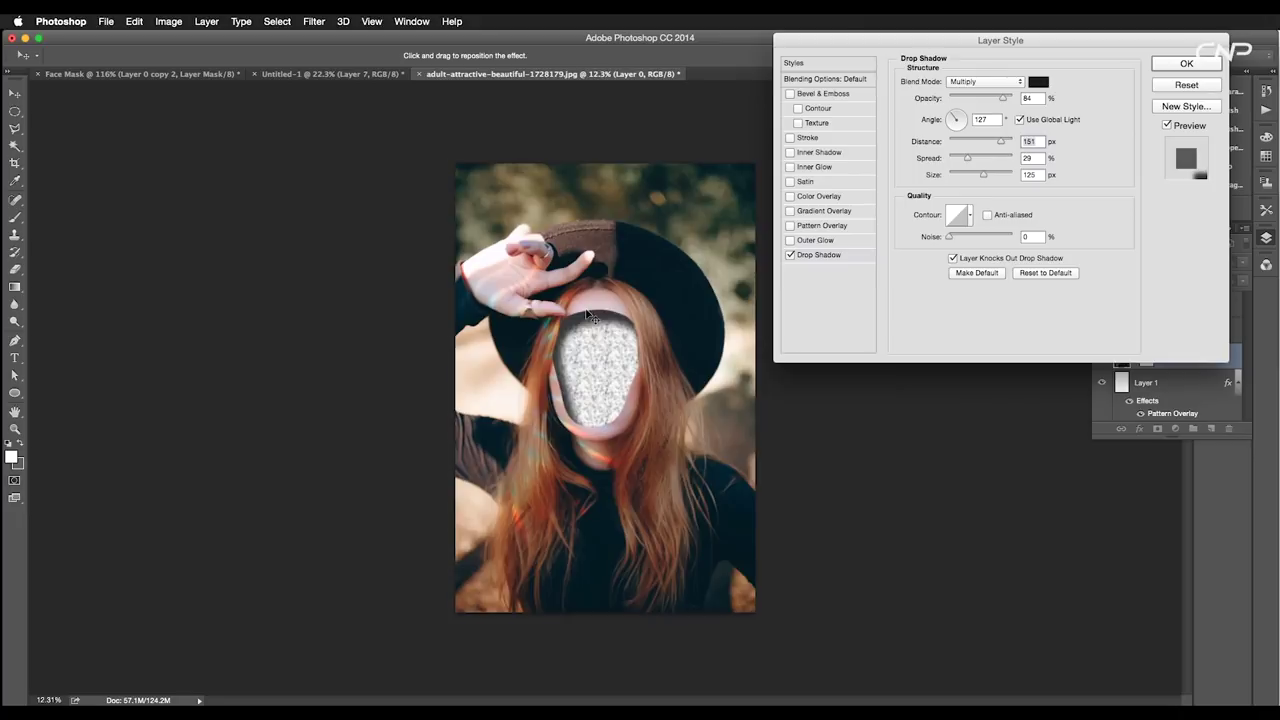
left_click_drag(993, 147, 989, 176)
left_click(1184, 66)
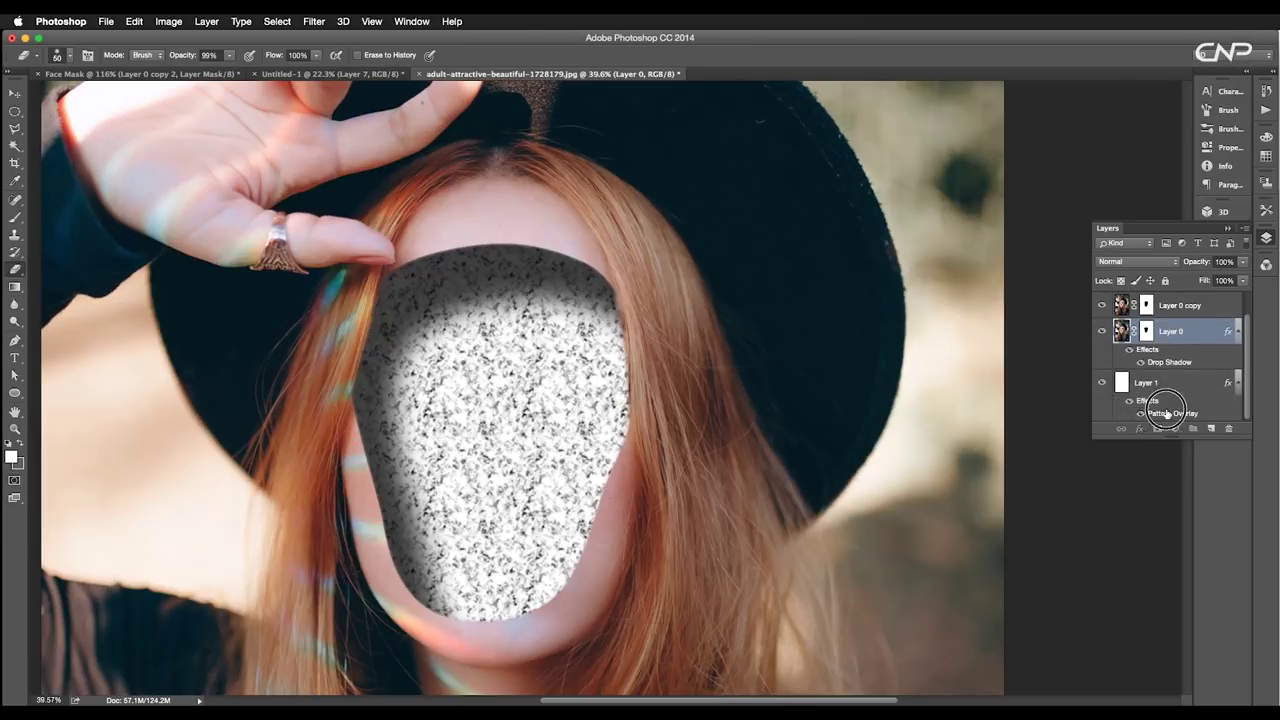
- Switch Layer 1's Pattern Overlay to a grainy gray pattern with 13% opacity and 497% scale
double_click(1172, 413)
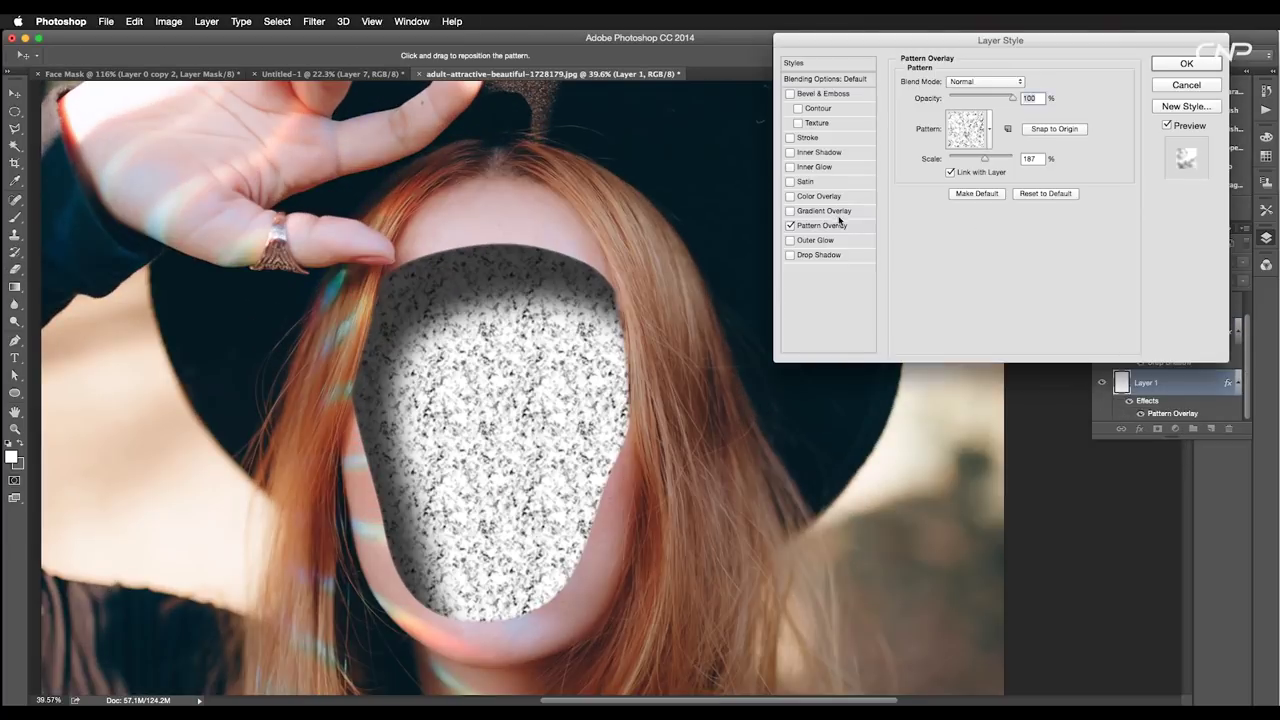
left_click(988, 129)
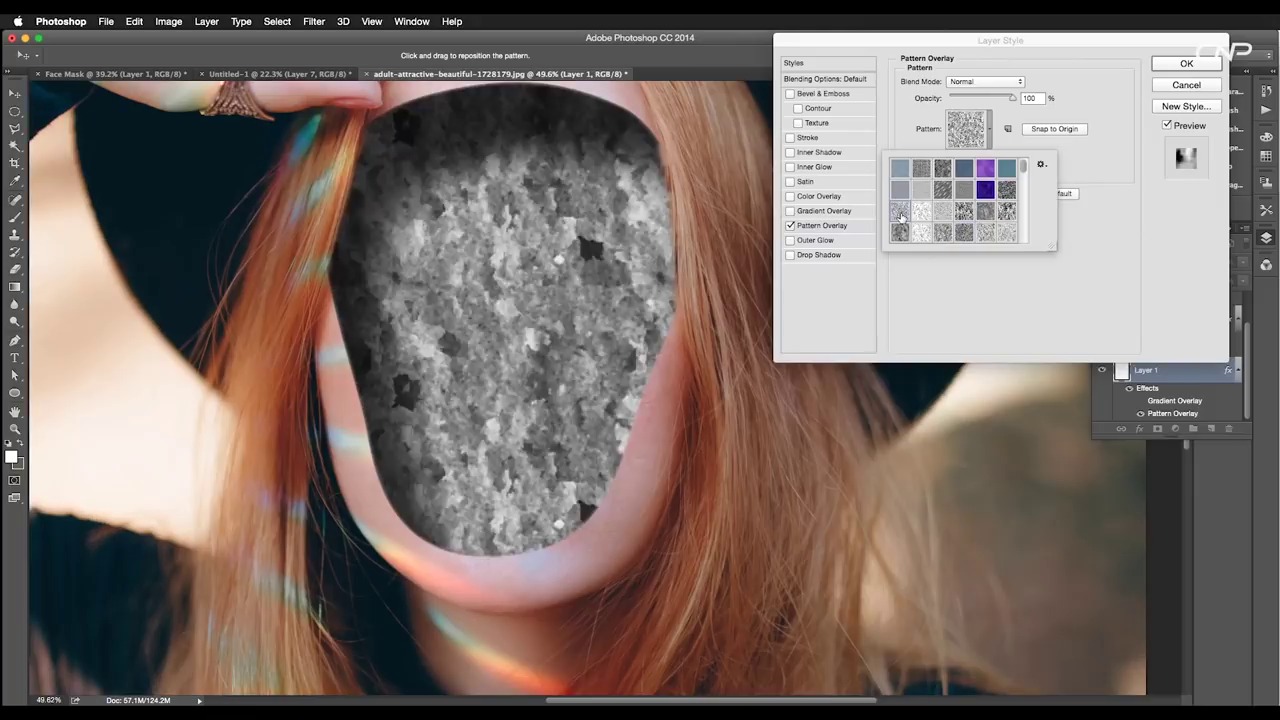
left_click(900, 212)
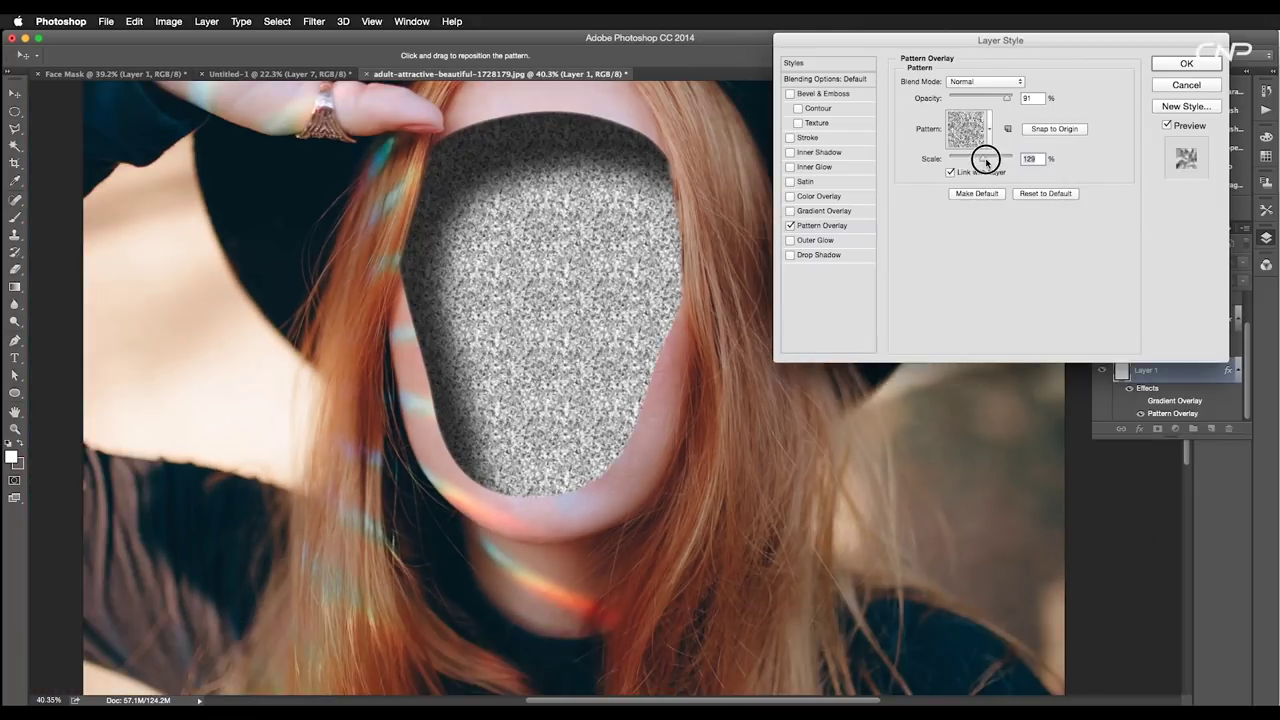
left_click_drag(991, 160, 995, 158)
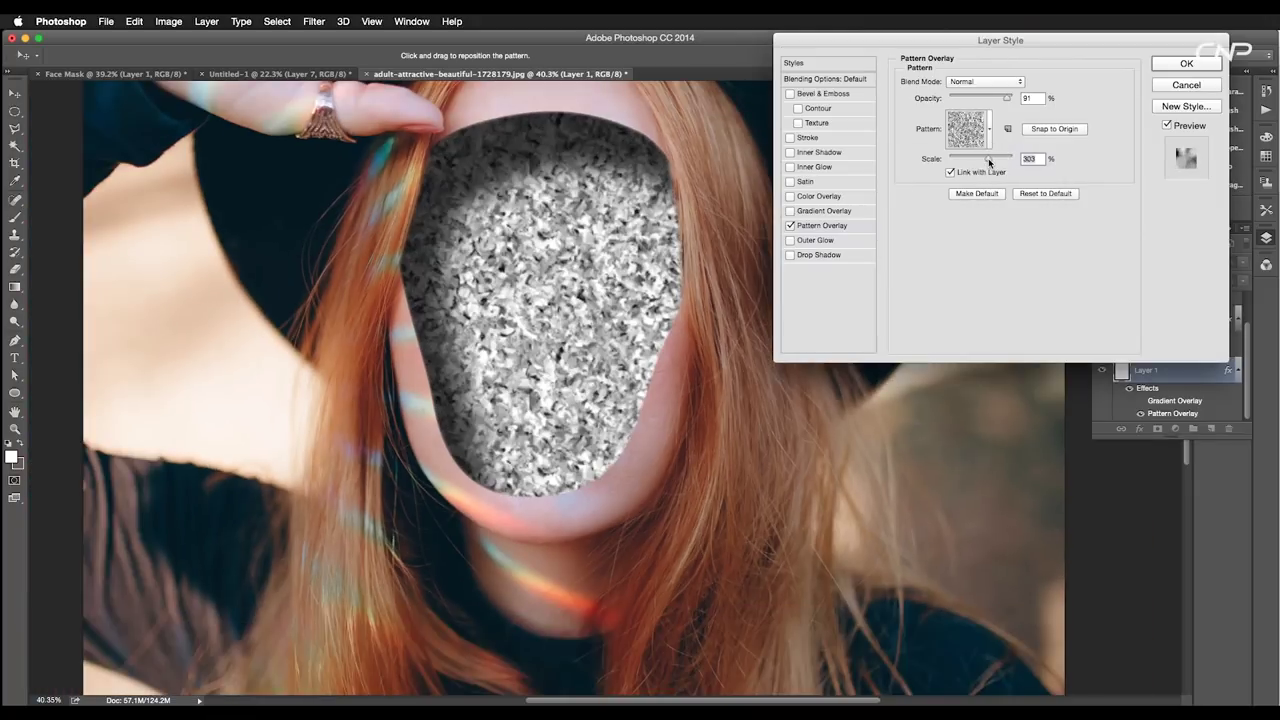
left_click_drag(989, 162, 988, 158)
mouse_move(984, 102)
left_mouse_down()
mouse_move(951, 95)
mouse_move(963, 101)
left_mouse_up()
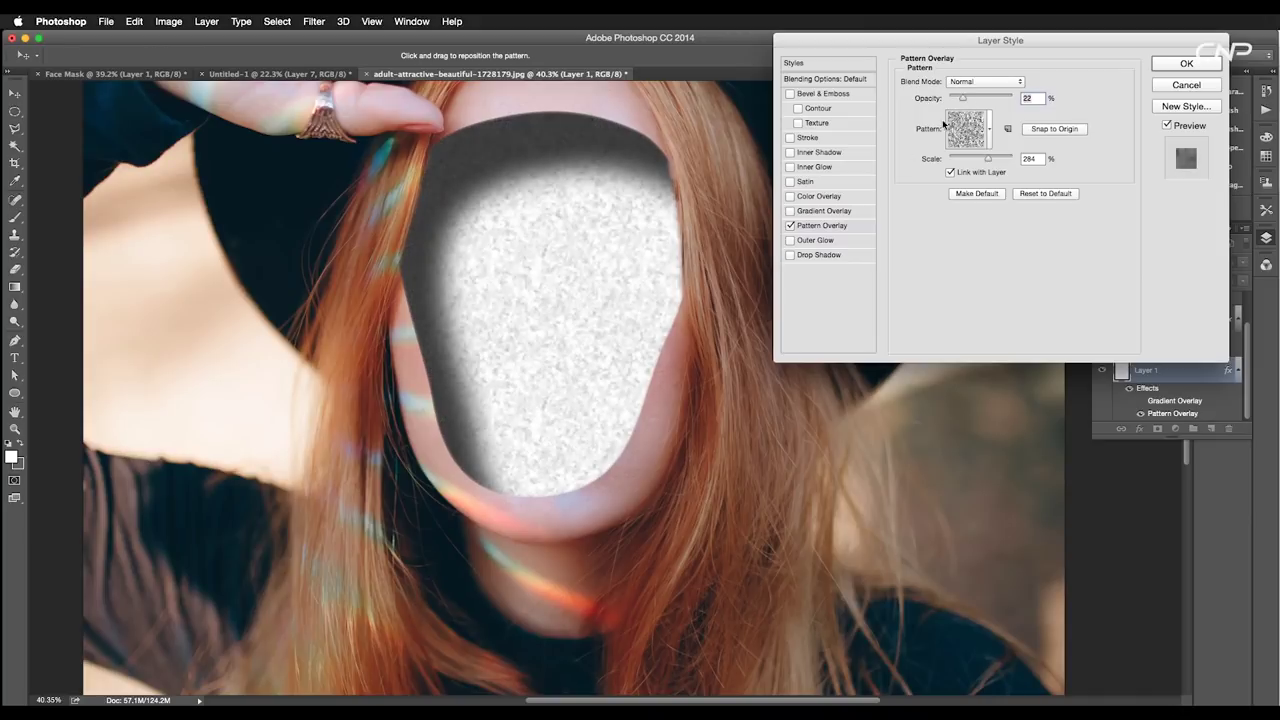
scroll(629, 337, "down", 3)
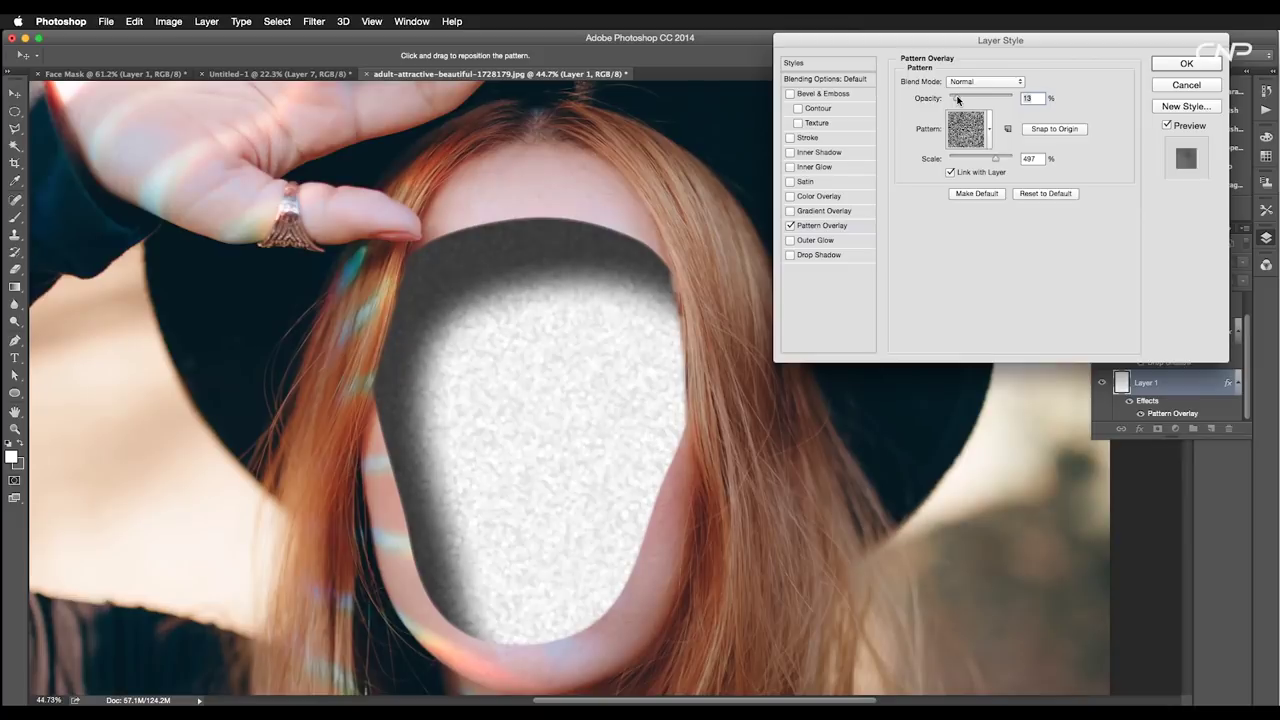
scroll(713, 316, "down", 1)
- Add a Gradient Overlay to Layer 1 using the Red, Green preset in Overlay blend mode
left_click(820, 211)
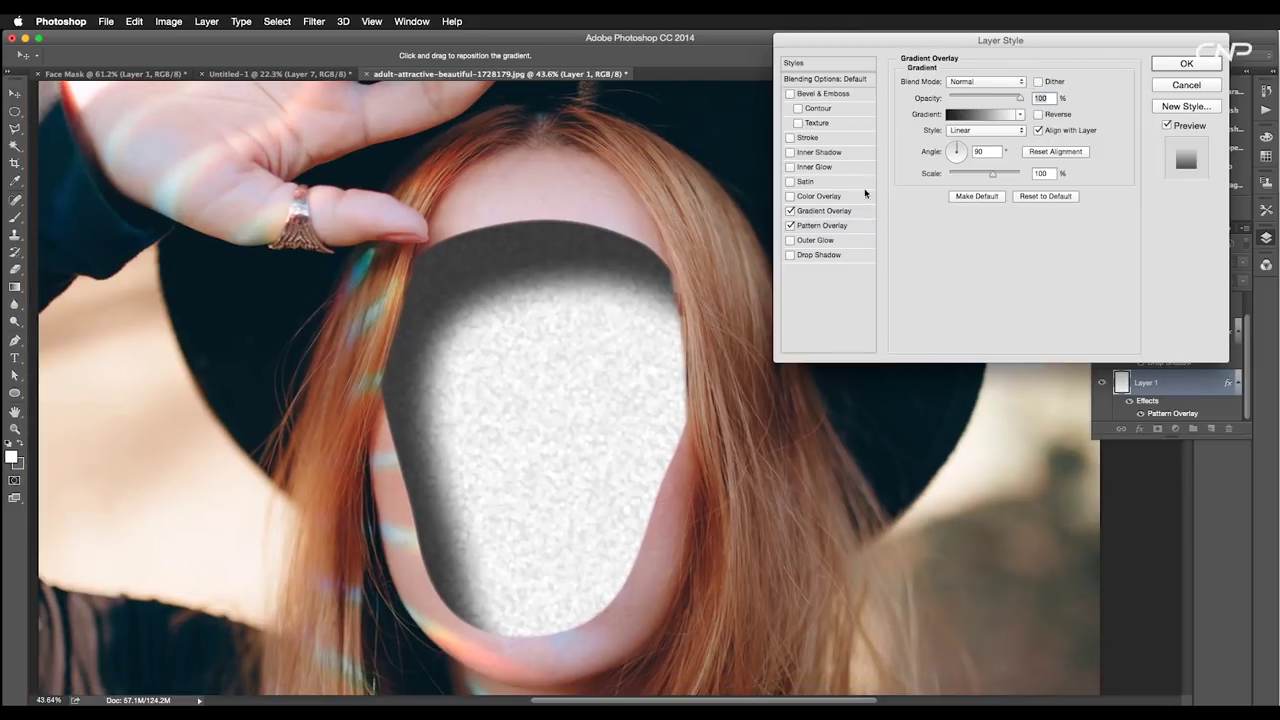
left_click(964, 116)
left_click(1005, 334)
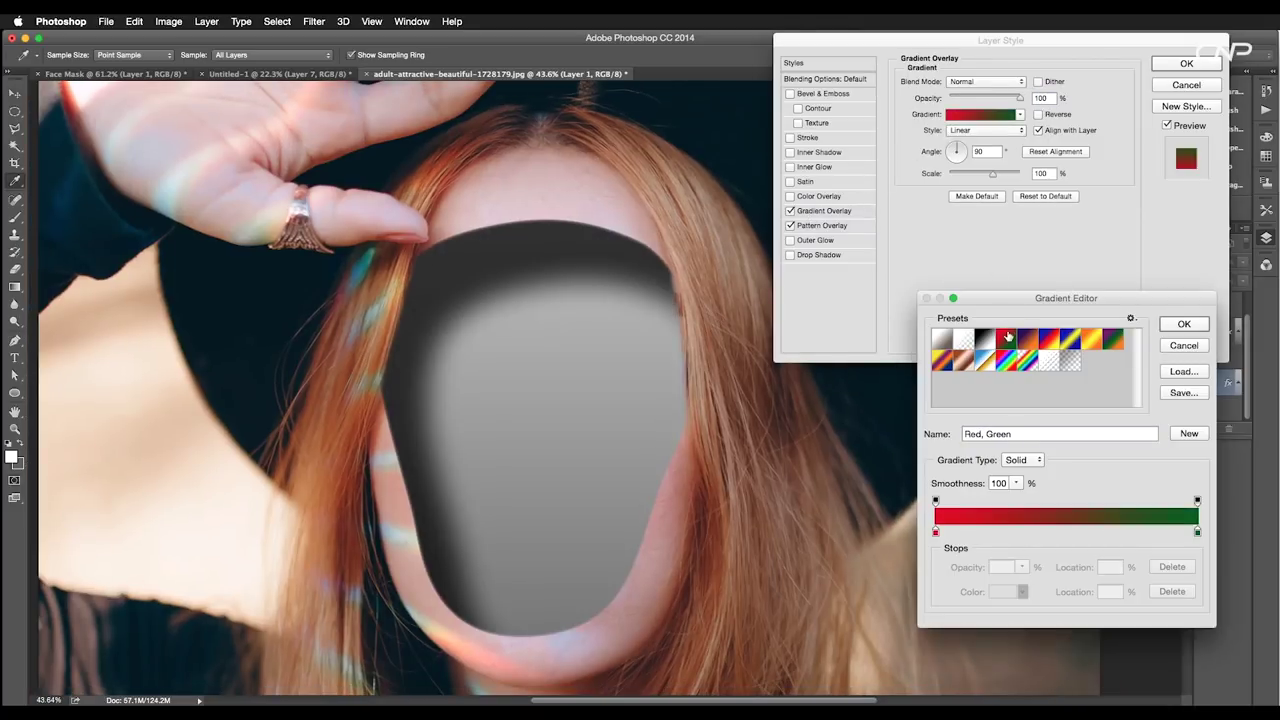
left_click(1184, 324)
left_click(985, 81)
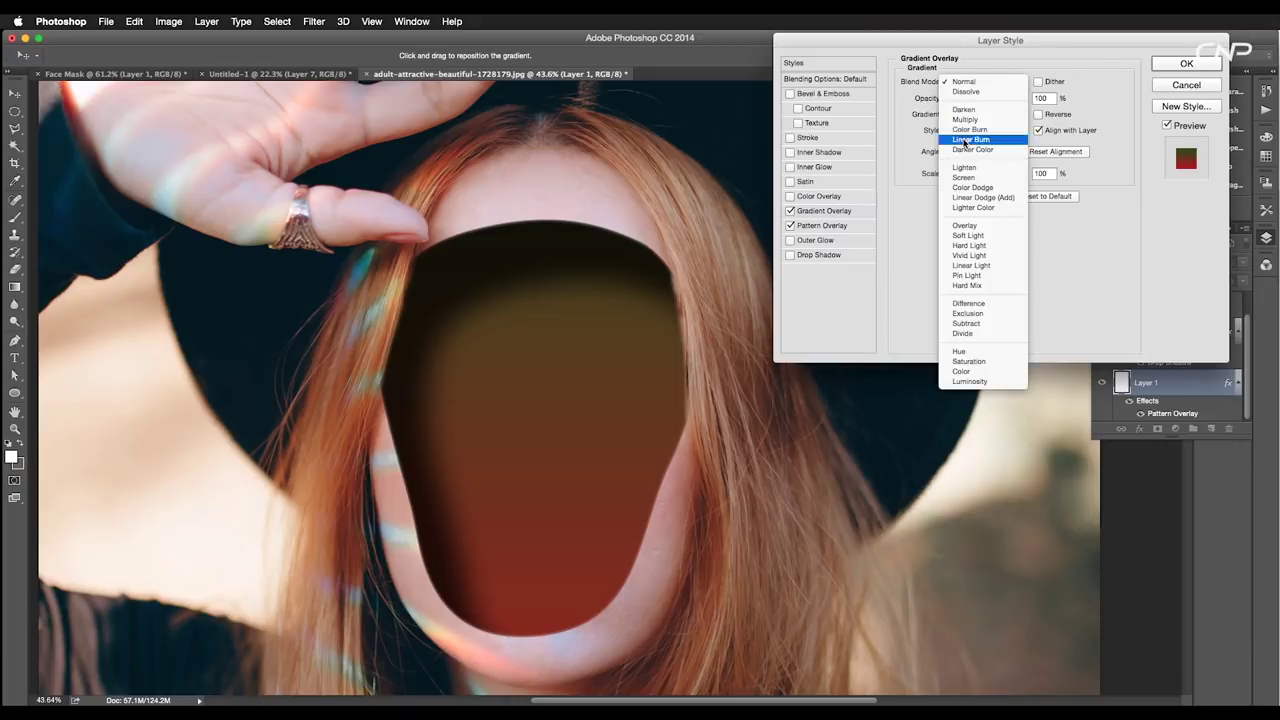
left_click(962, 224)
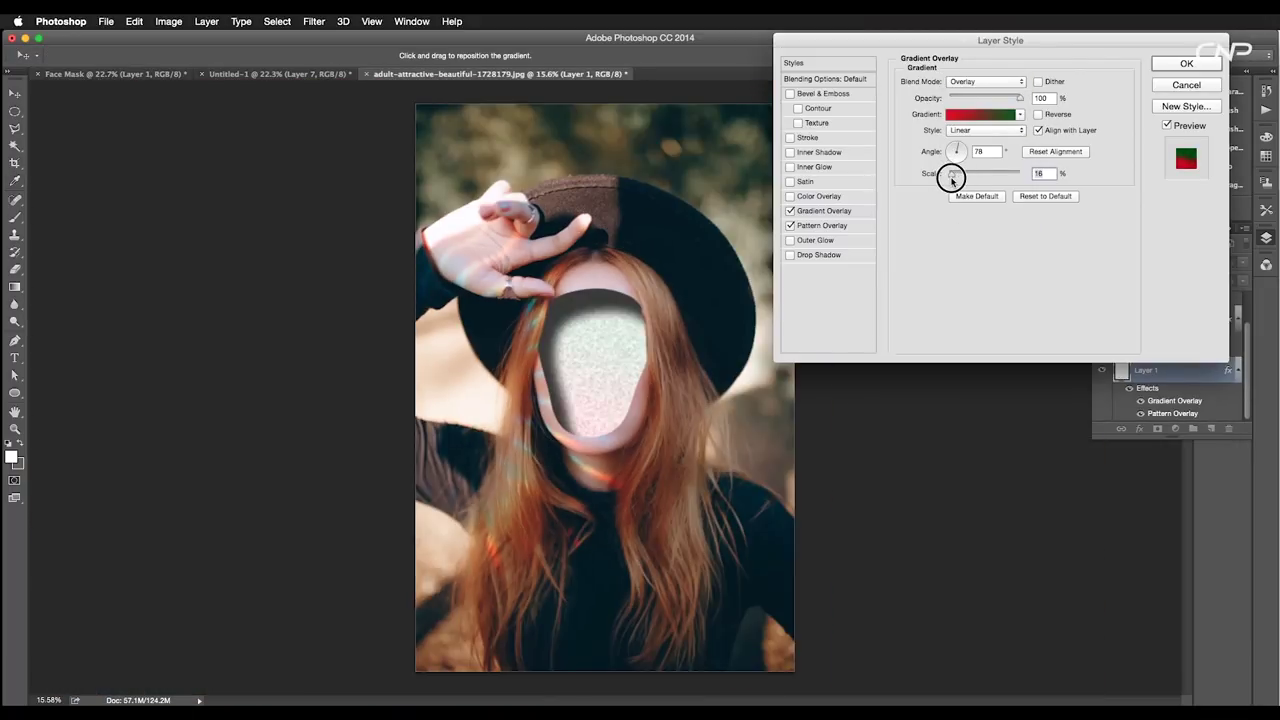
- Set the gradient overlay's angle to 78°, scale to 21% and opacity to 100%, and apply the layer style
left_click_drag(951, 177, 954, 174)
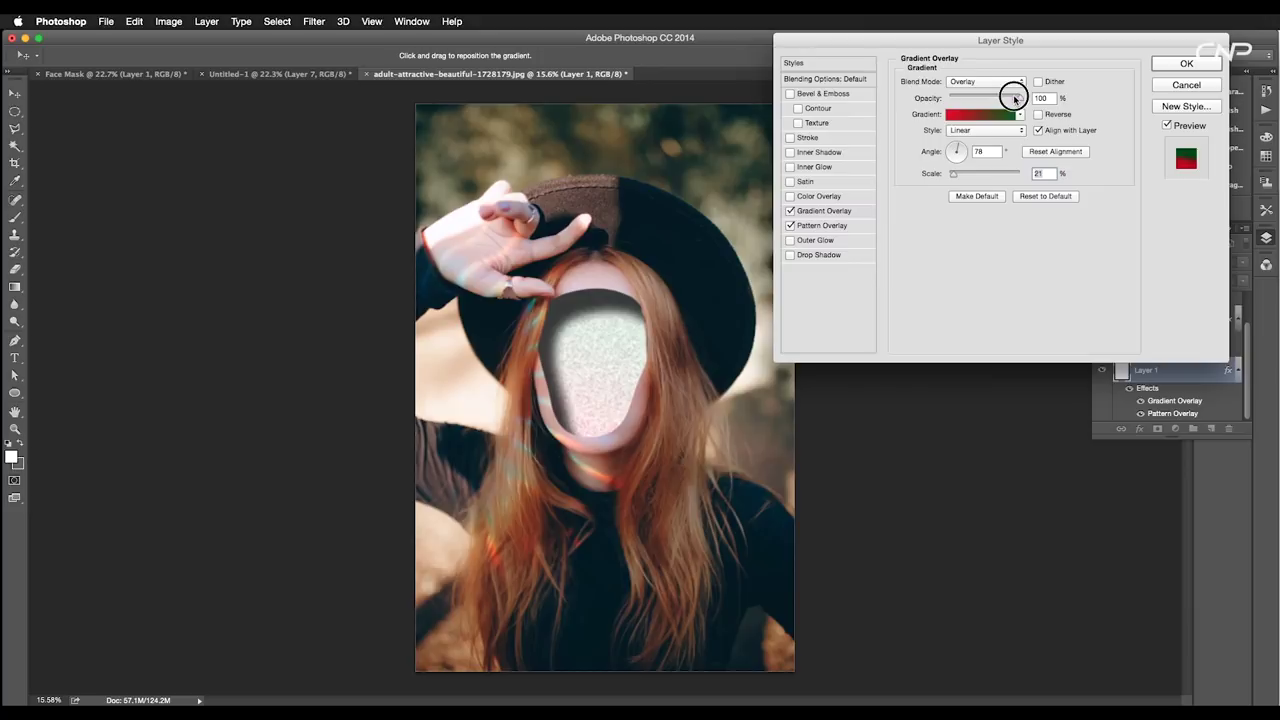
mouse_move(1014, 98)
left_mouse_down()
mouse_move(997, 100)
mouse_move(1022, 99)
left_mouse_up()
scroll(690, 383, "up", 5)
scroll(557, 372, "up", 2)
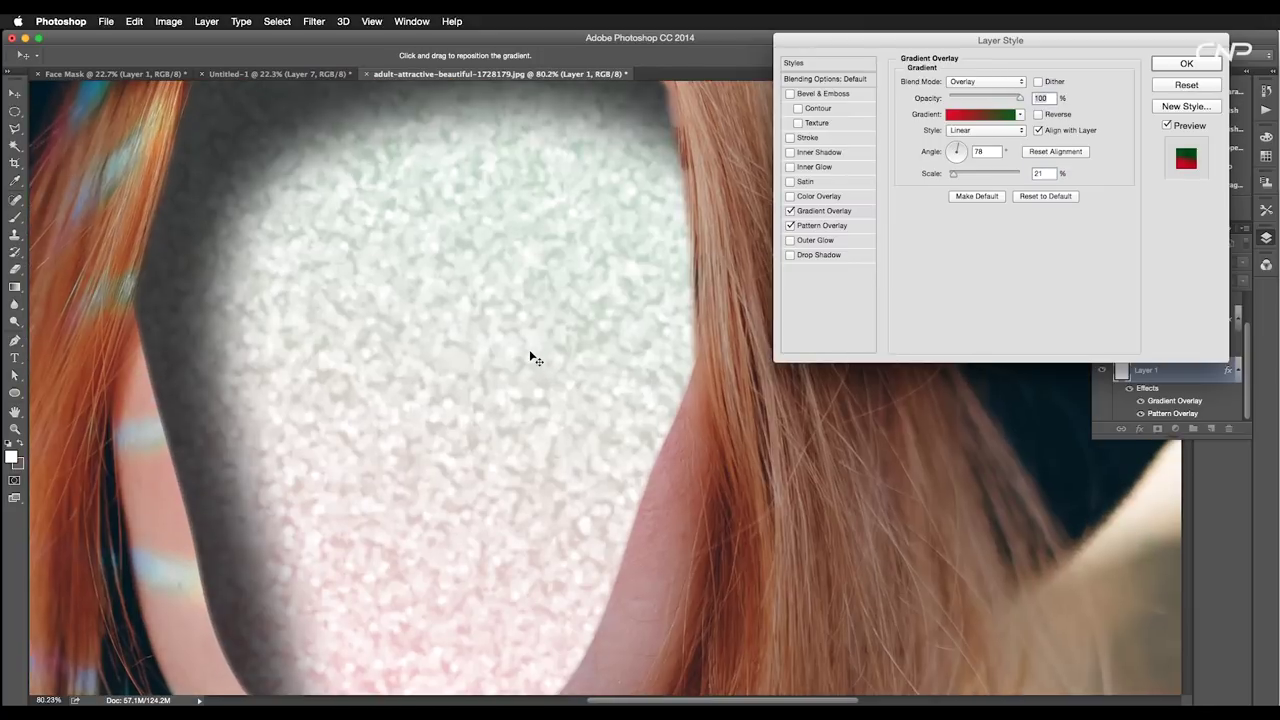
scroll(500, 338, "down", 3)
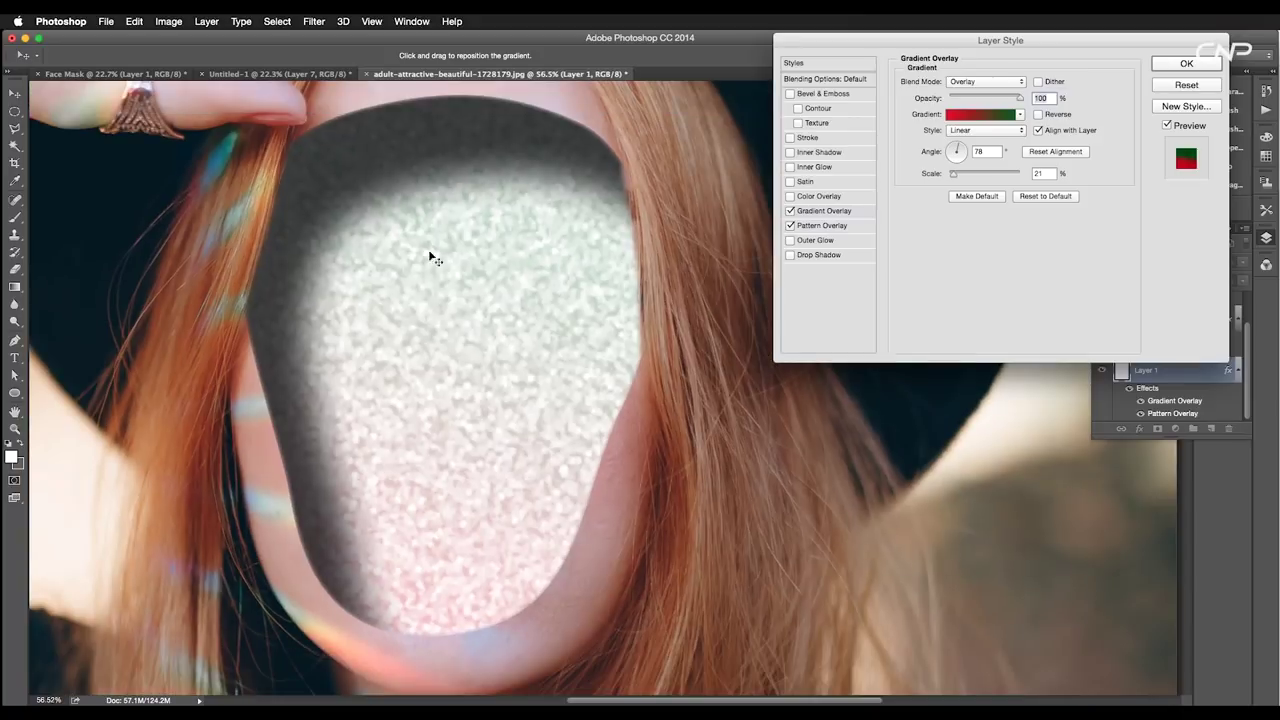
left_click(1176, 63)
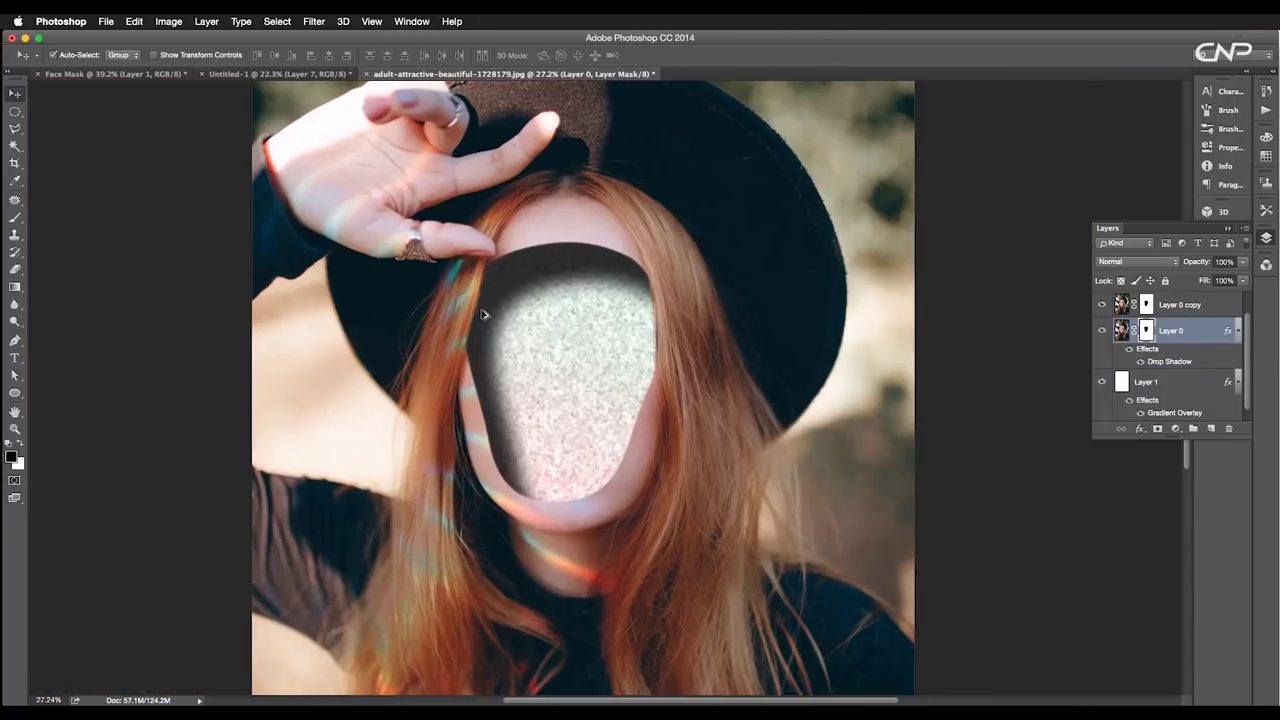
- Trim the hair-side left edge of Layer 0's mask with a soft 40 px Eraser at 99% opacity, checking it in mask view
scroll(481, 314, "up", 3)
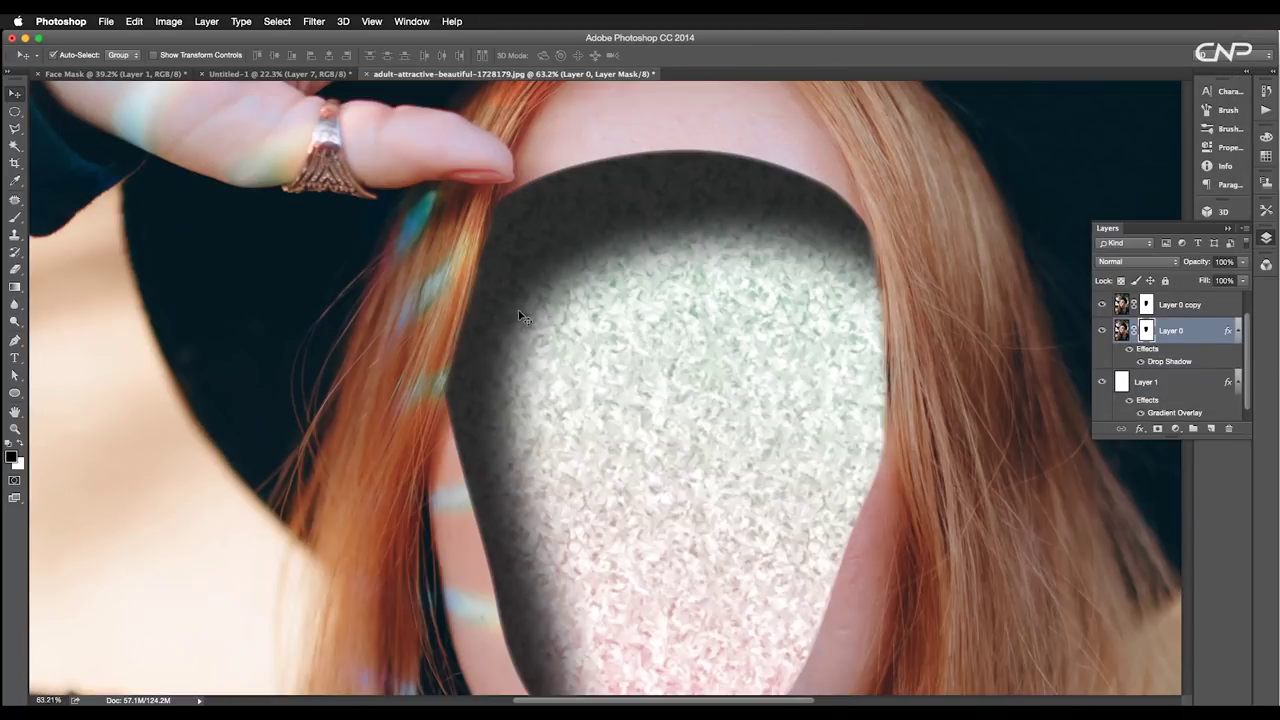
left_click(1147, 331, "super")
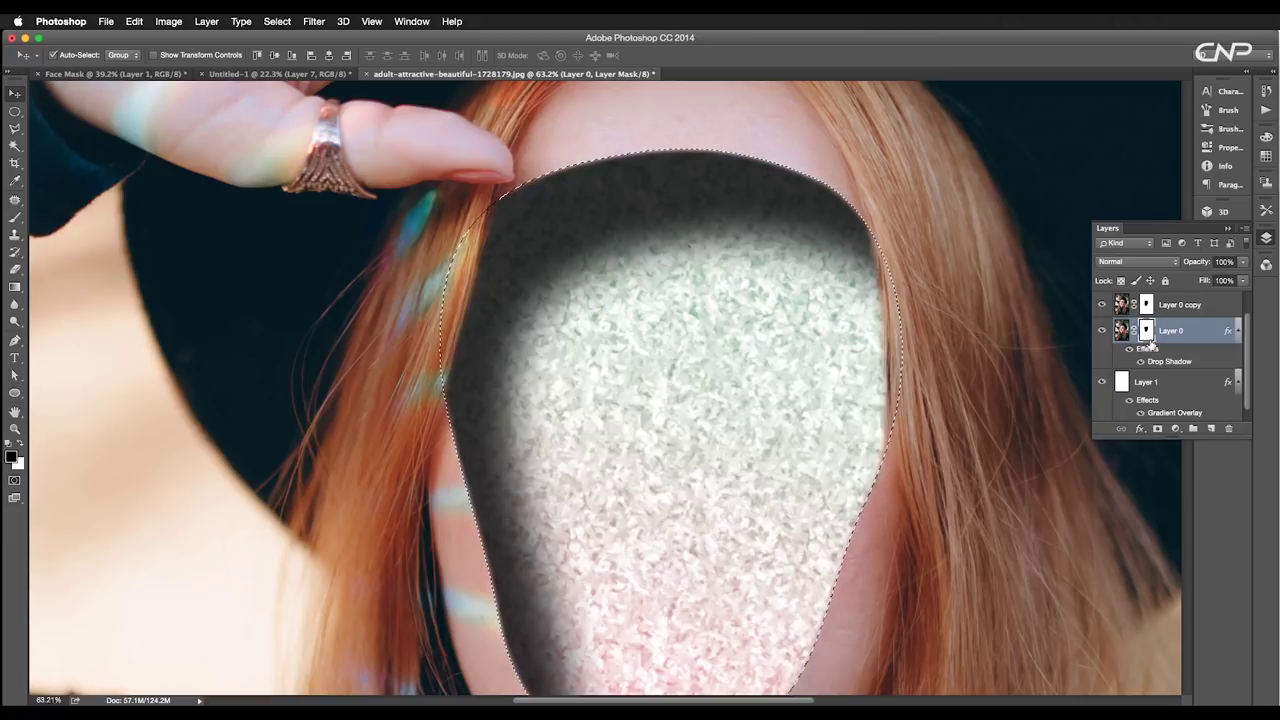
left_click(1146, 331, "alt")
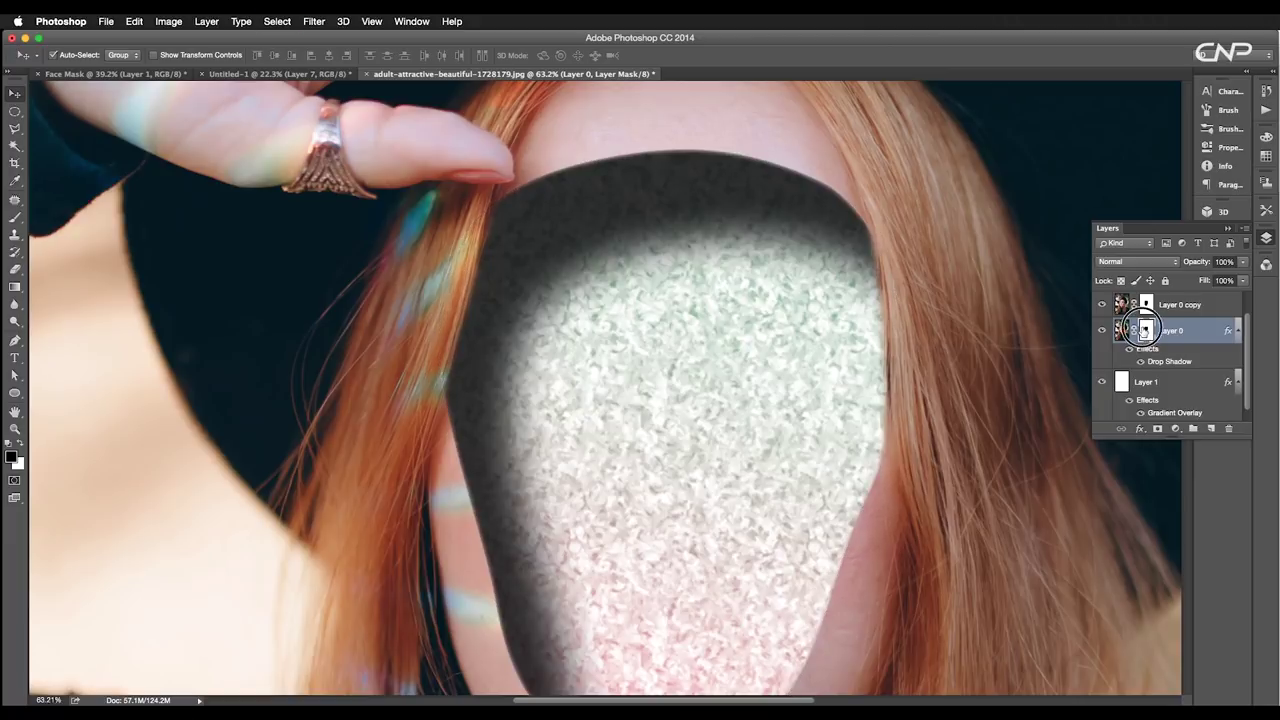
key("super+d")
key("e")
mouse_move(474, 202)
left_mouse_down()
mouse_move(446, 324)
mouse_move(489, 197)
mouse_move(442, 354)
mouse_move(460, 269)
mouse_move(498, 200)
left_mouse_up()
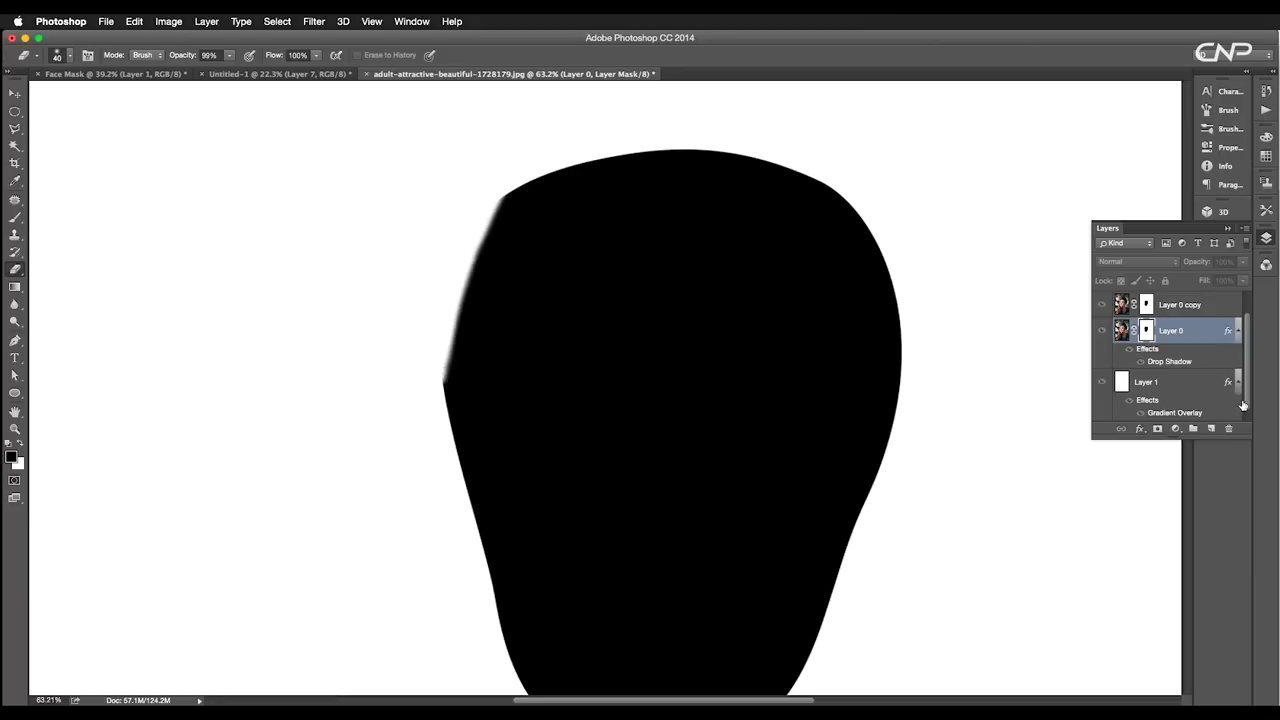
left_click(1146, 331, "alt")
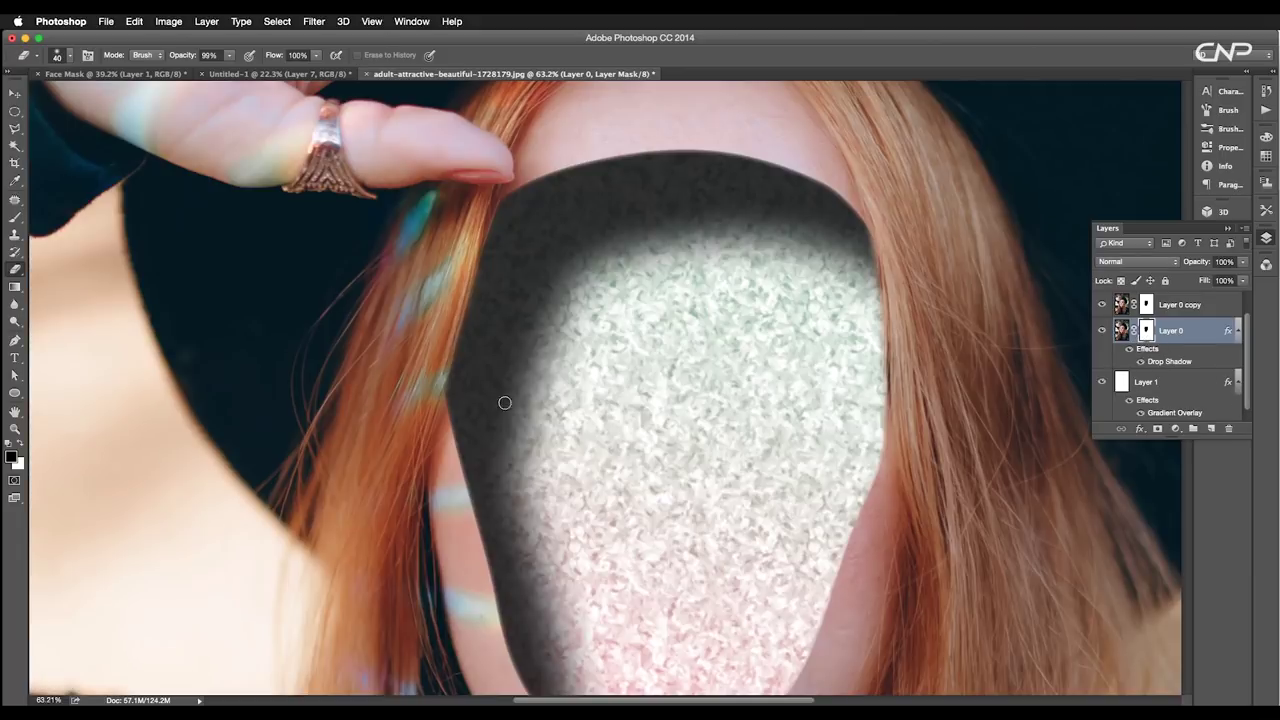
scroll(464, 391, "down", 6)
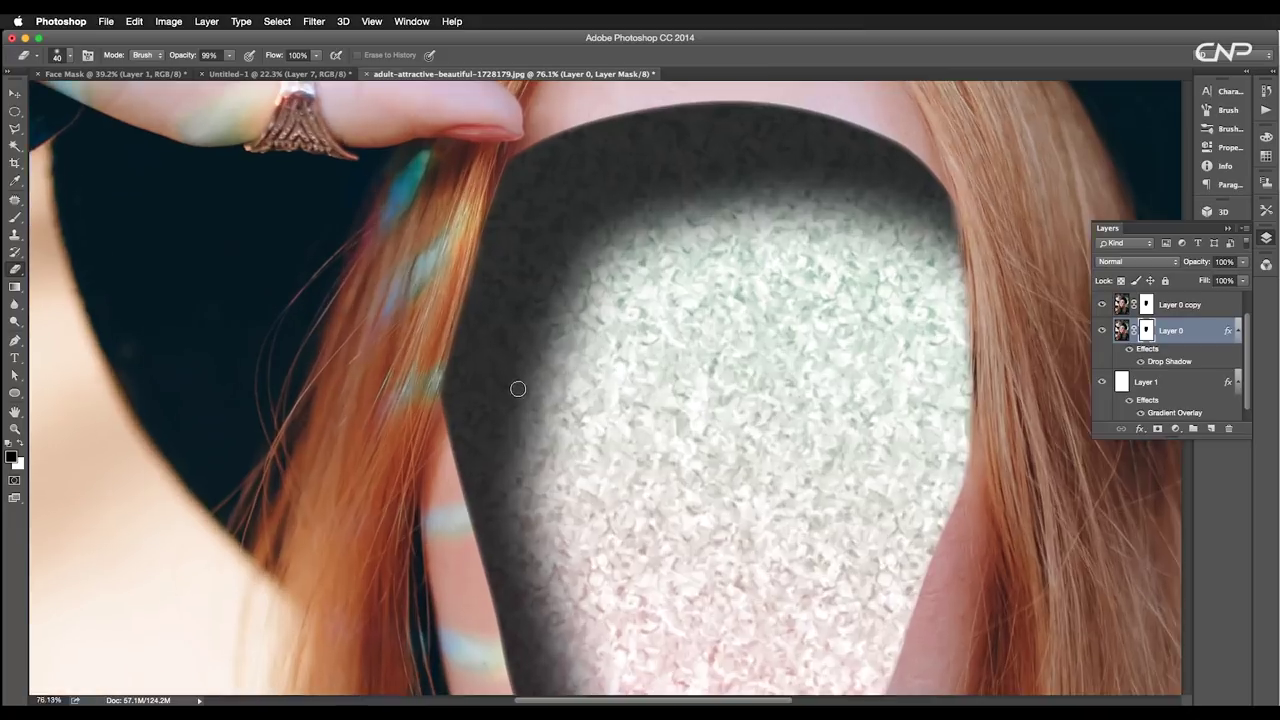
scroll(550, 342, "up", 4)
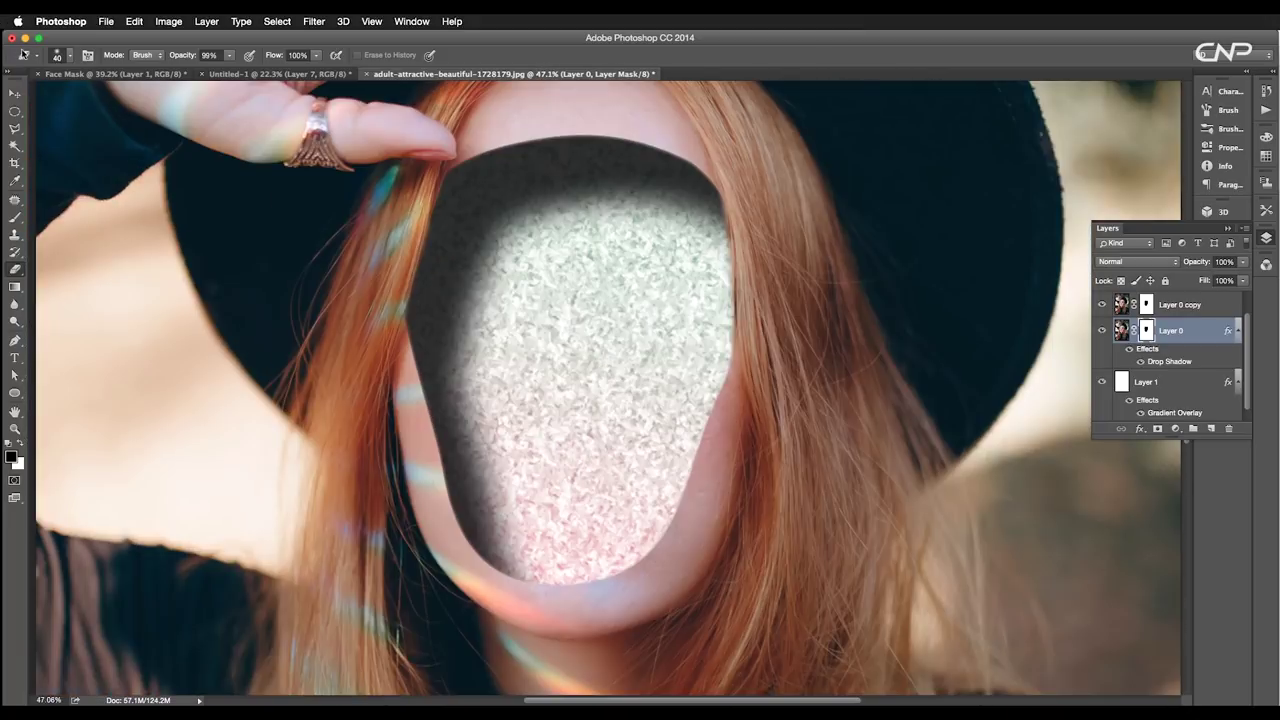
- Duplicate the Layer 0 copy layer directly above the original copy
left_click(16, 96)
scroll(566, 346, "down", 6)
scroll(617, 354, "up", 2)
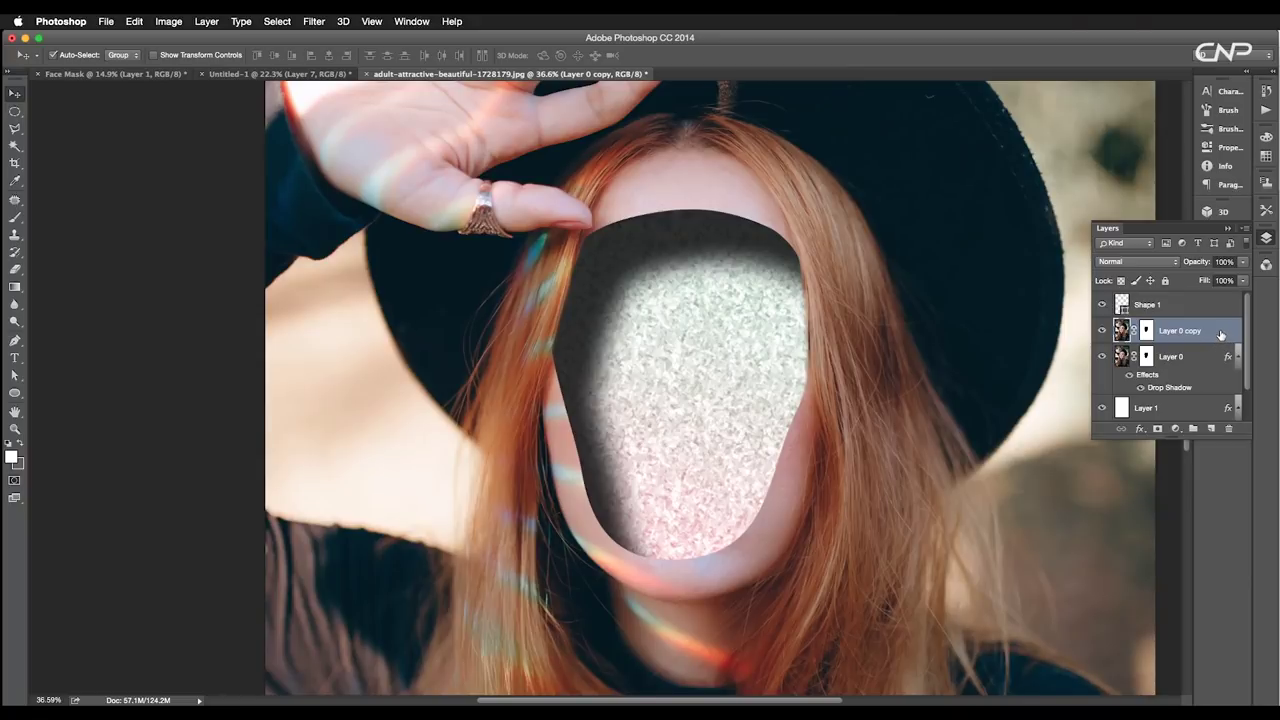
left_click_drag(1220, 335, 1211, 428)
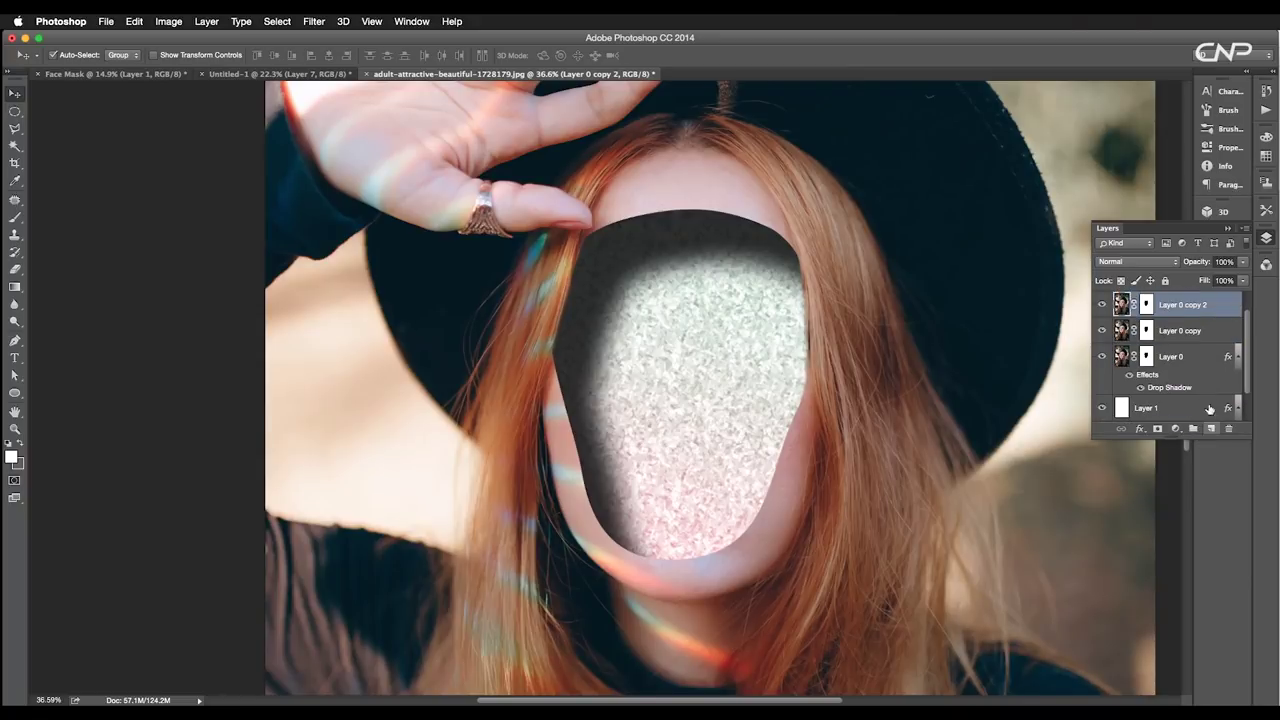
scroll(1190, 356, "up", 2)
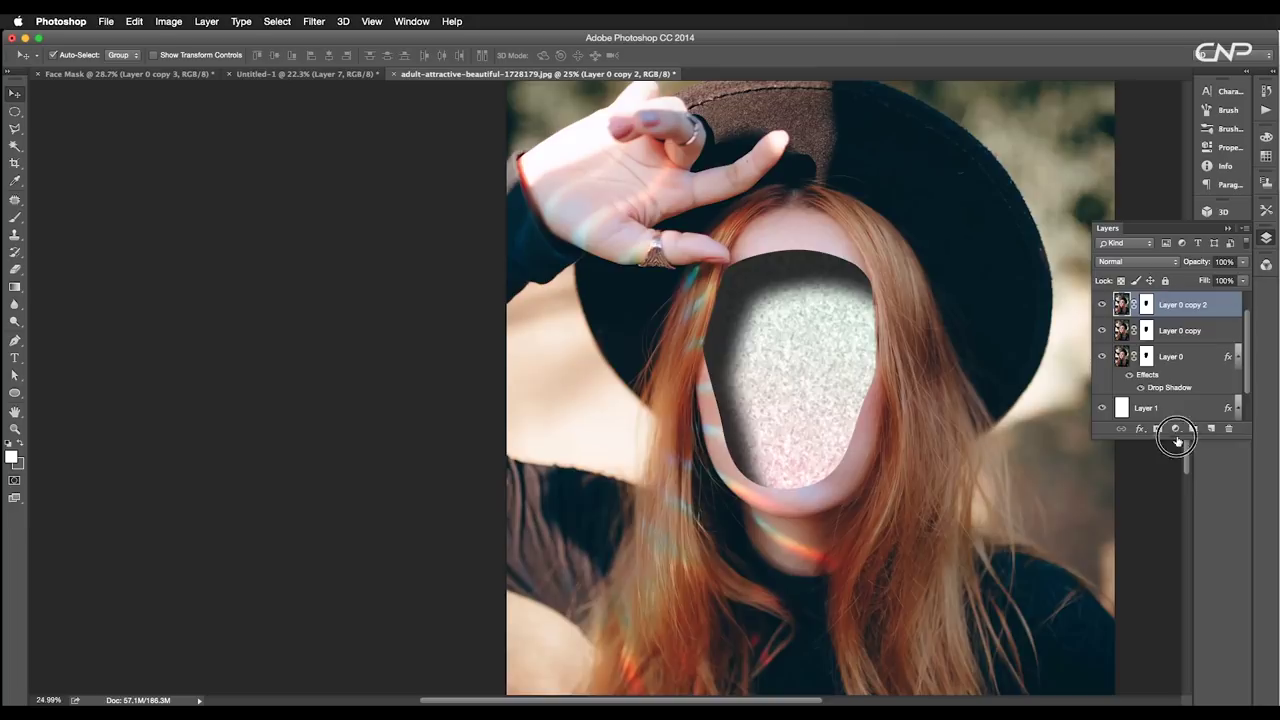
- Add a Levels adjustment with midtones at 0.69 and clip it to Layer 0 copy 2
left_click(1175, 428)
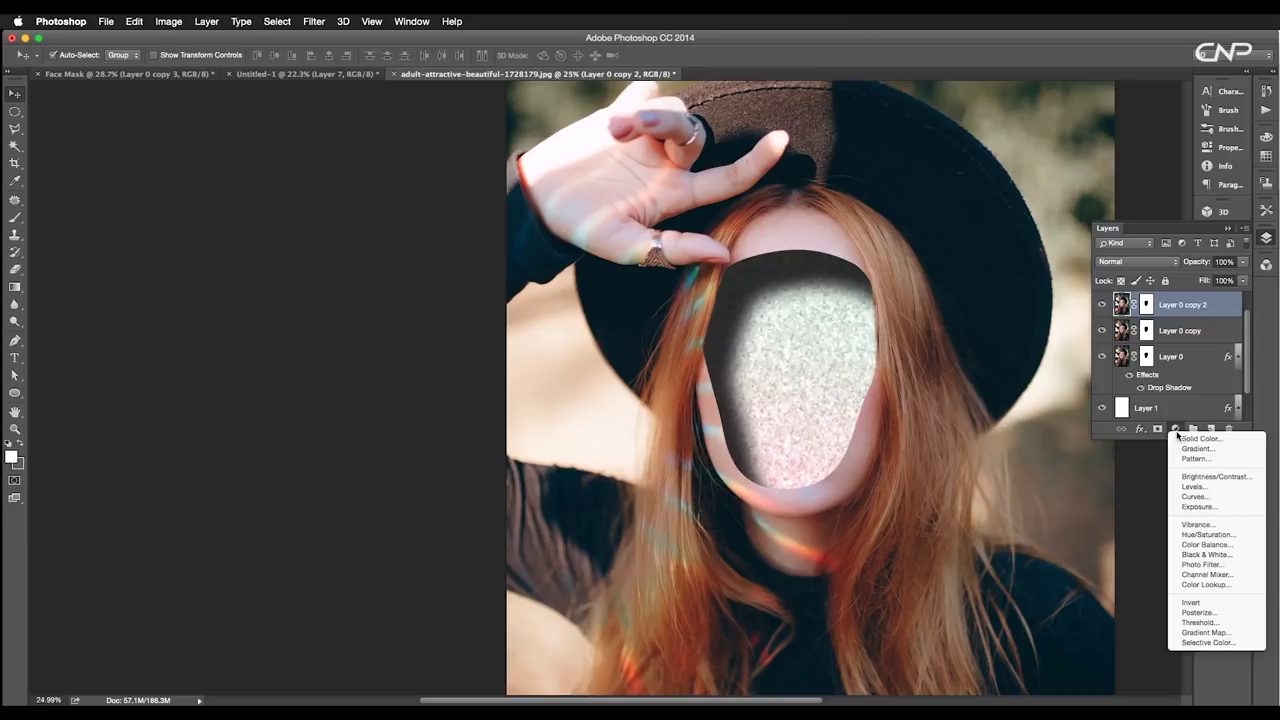
left_click(1187, 487)
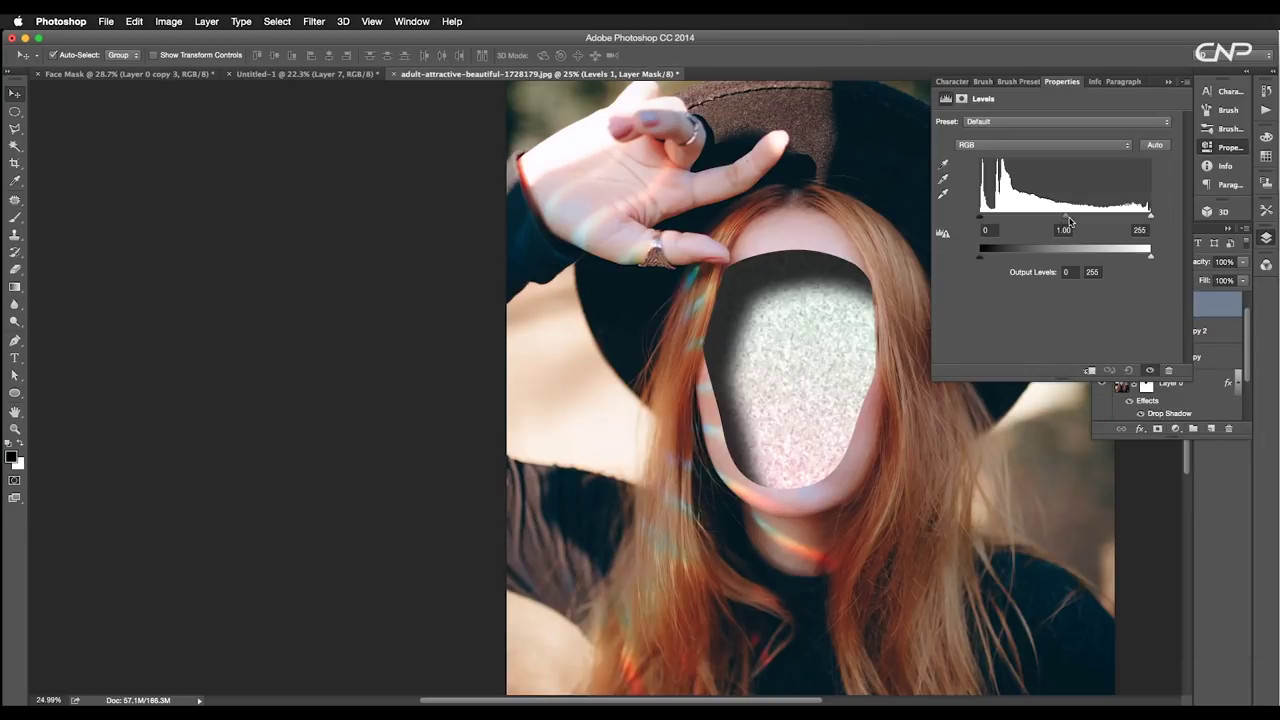
left_click_drag(1069, 220, 1087, 220)
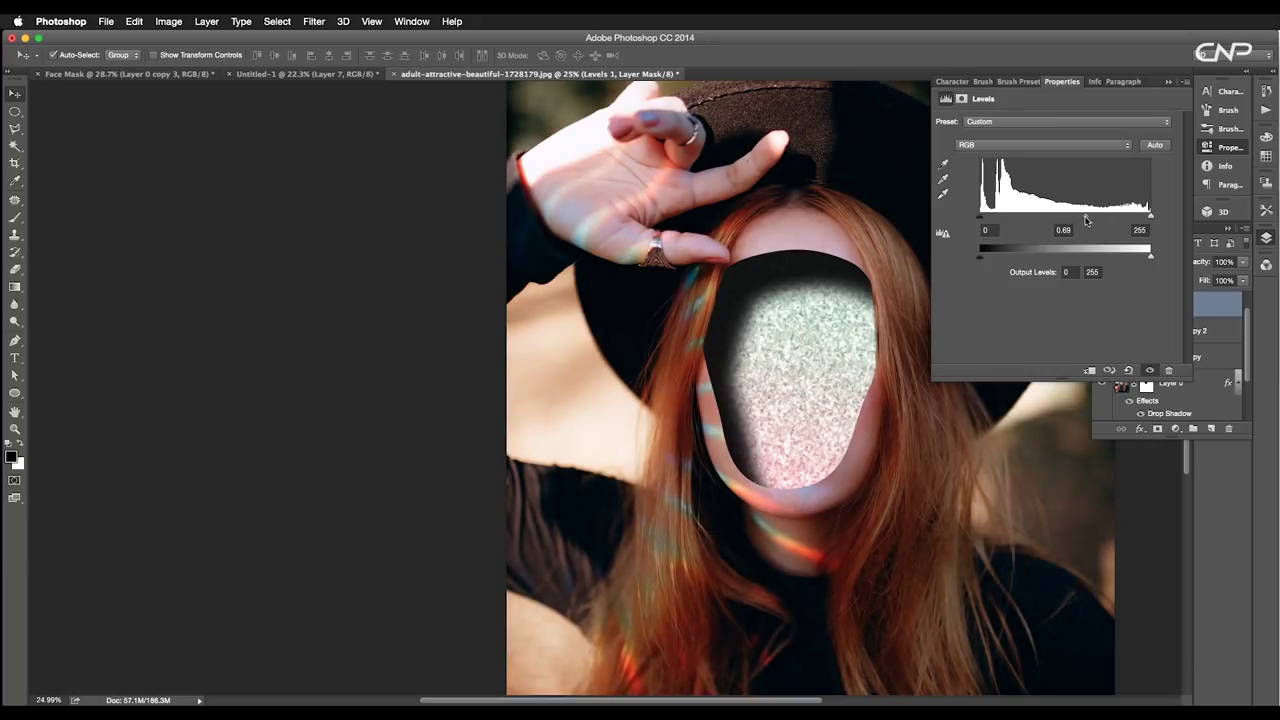
left_click(1220, 318)
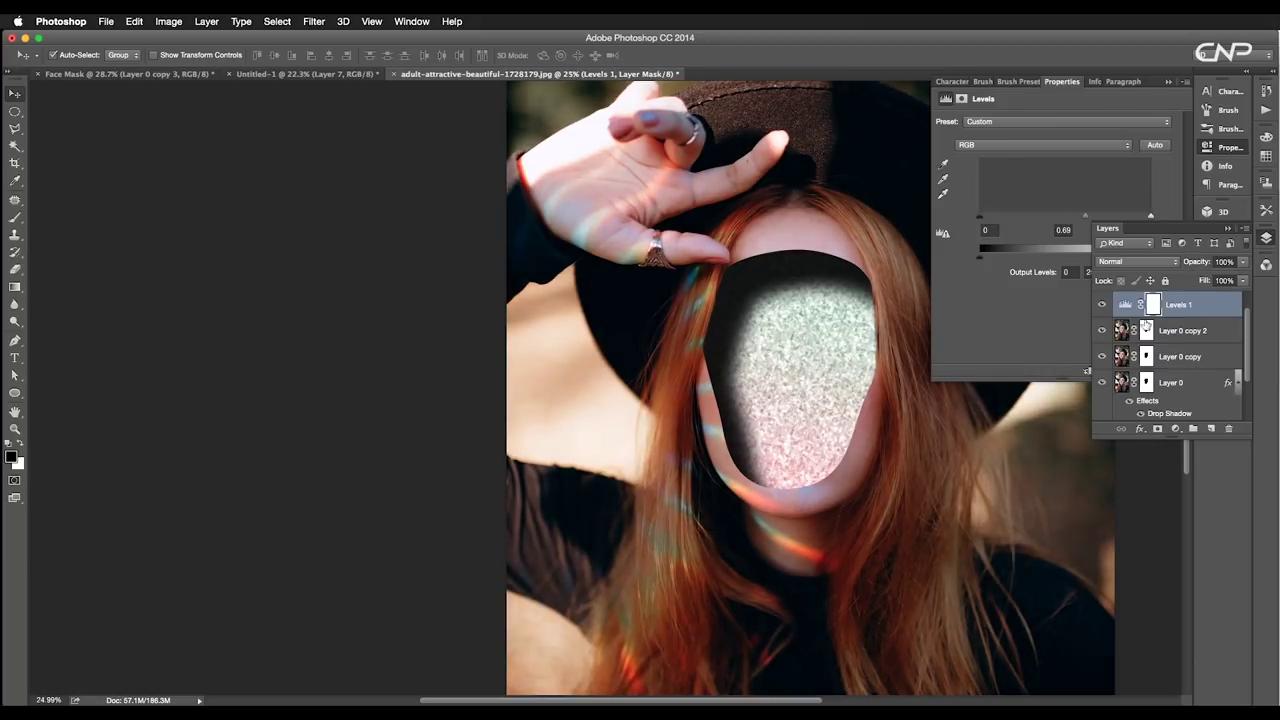
left_click(1132, 310)
left_click(1130, 317, "alt")
left_click(1101, 331)
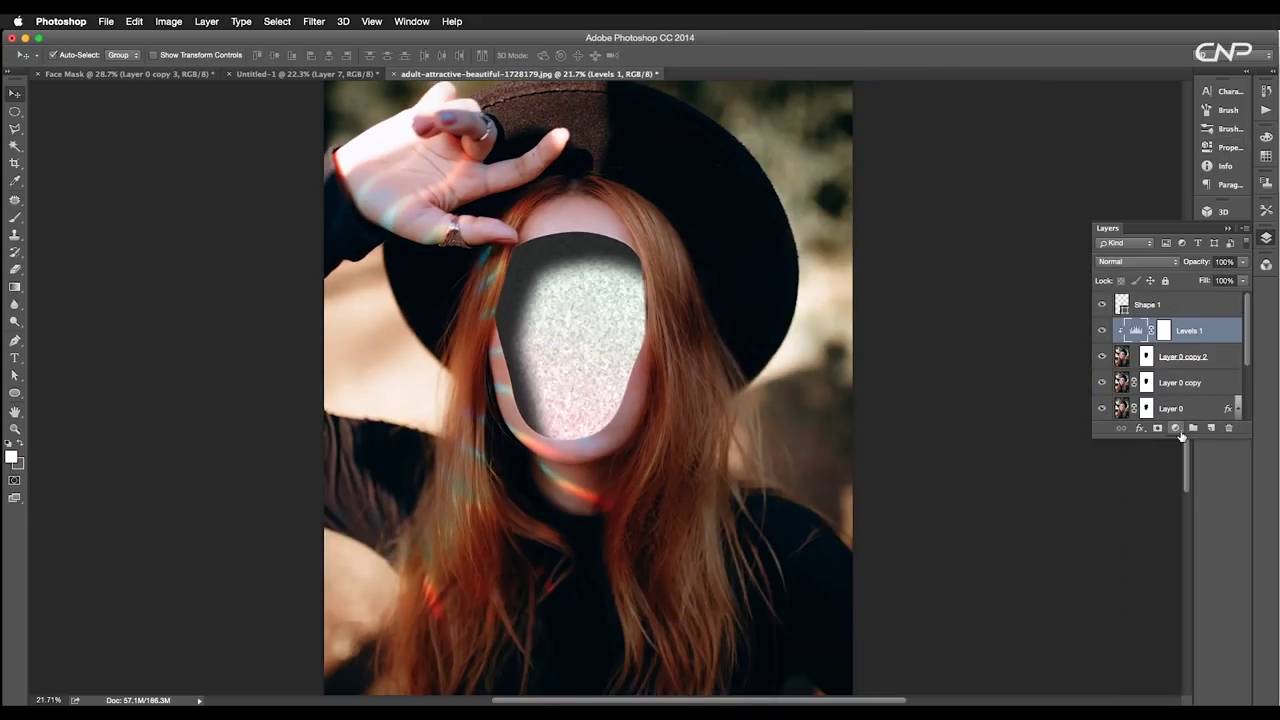
- Add a Hue/Saturation adjustment above Levels 1 with Colorize enabled and a low saturation for a sepia tone
left_click(1179, 432)
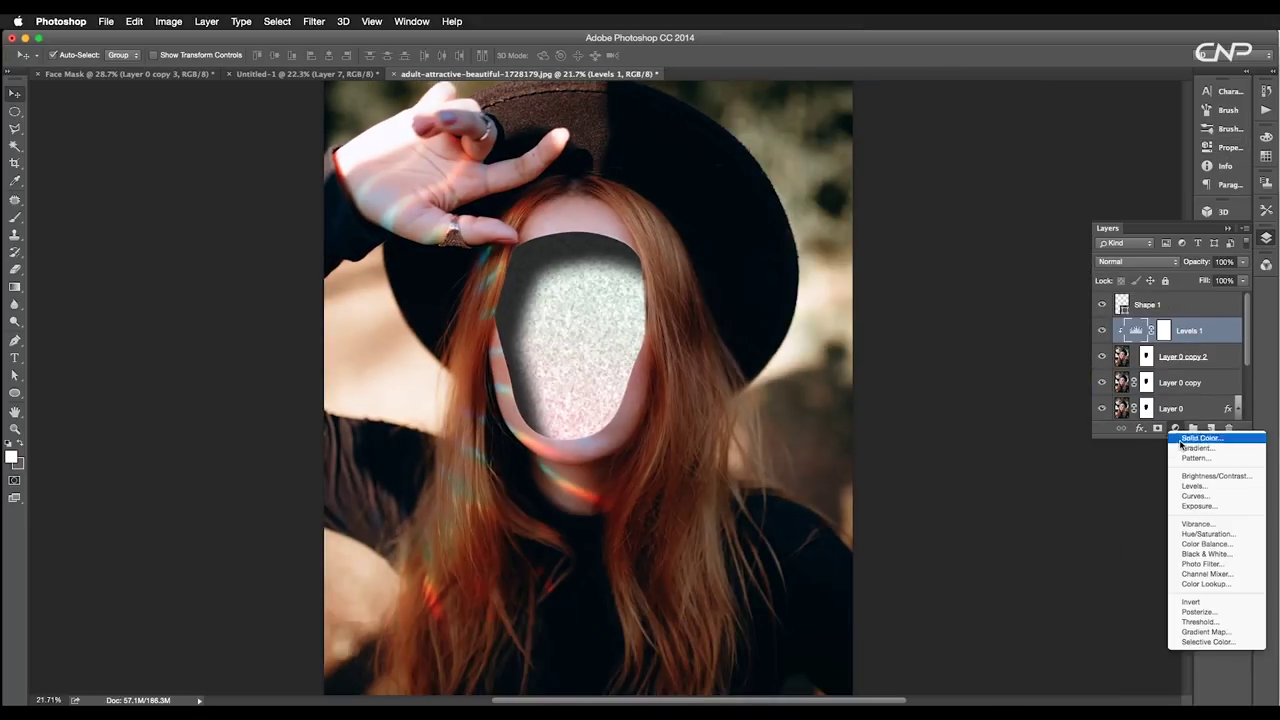
left_click(1201, 530)
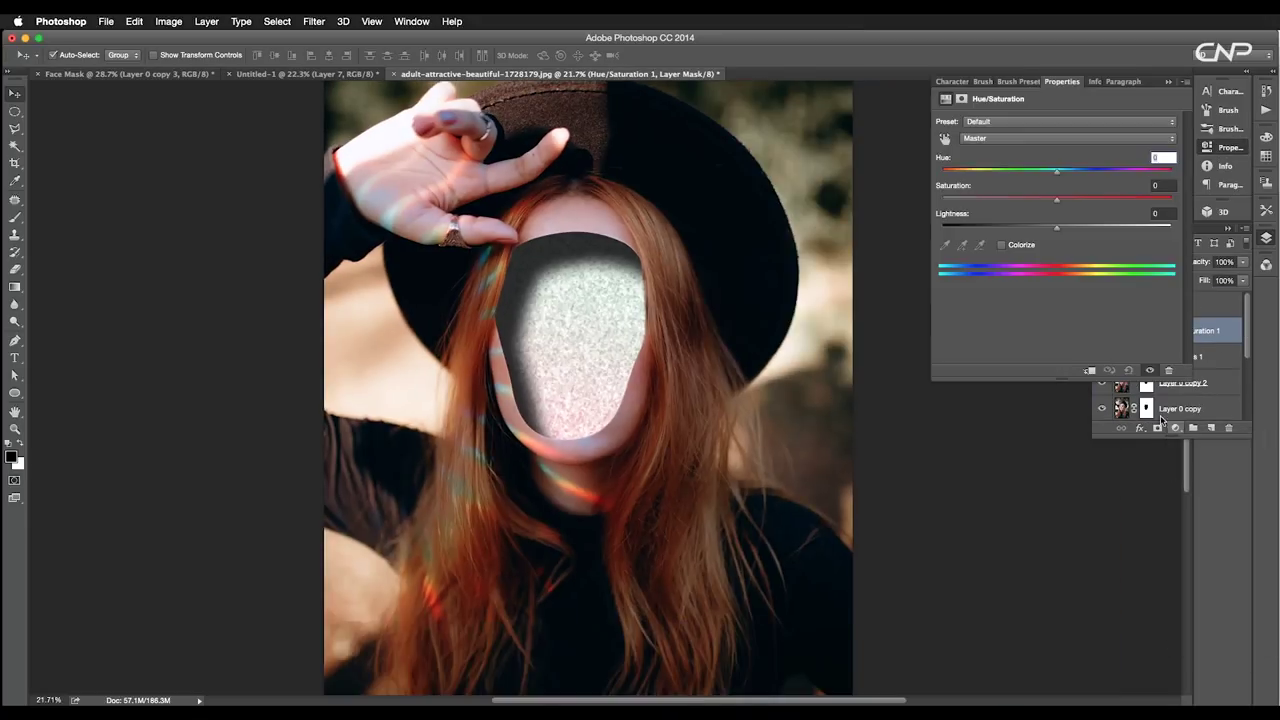
left_click(1012, 246)
mouse_move(998, 200)
left_mouse_down()
mouse_move(1017, 201)
mouse_move(980, 205)
mouse_move(995, 204)
mouse_move(963, 179)
mouse_move(975, 198)
left_mouse_up()
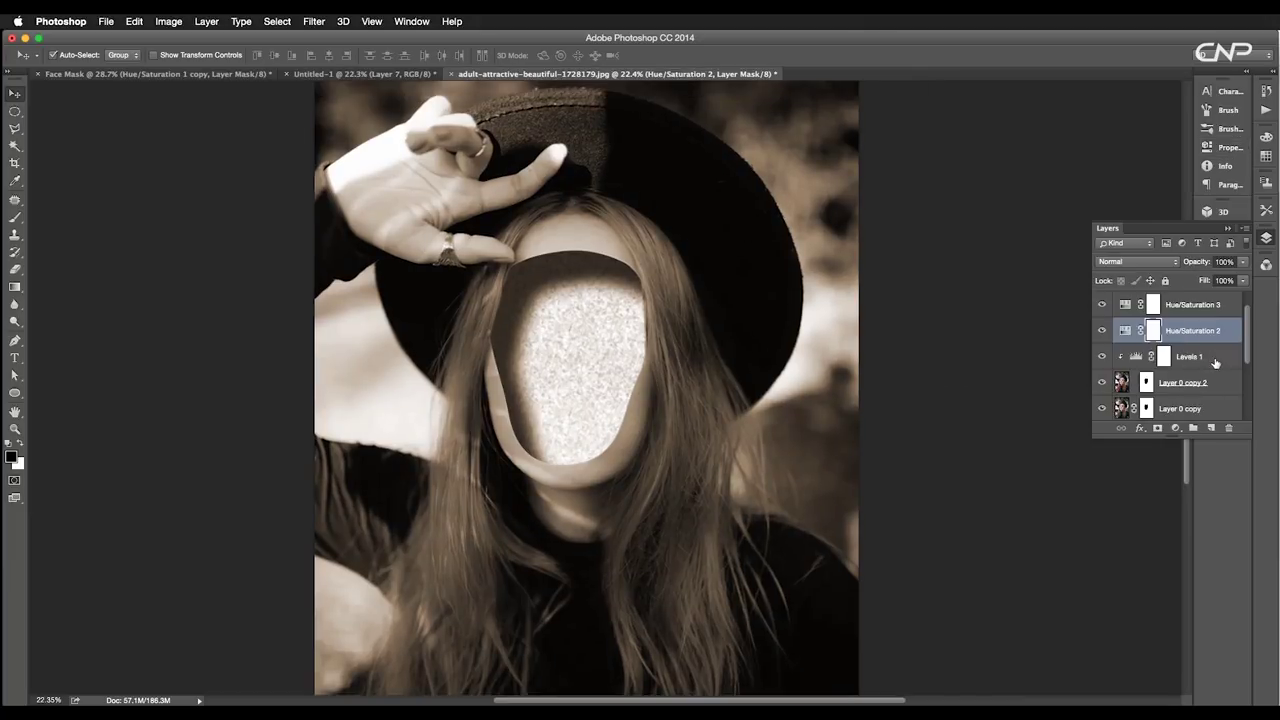
- Add a Curves adjustment above Levels 1 with a gentle S-curve, raising the highlights and lowering the shadows
left_click(1220, 356)
left_click(1175, 428)
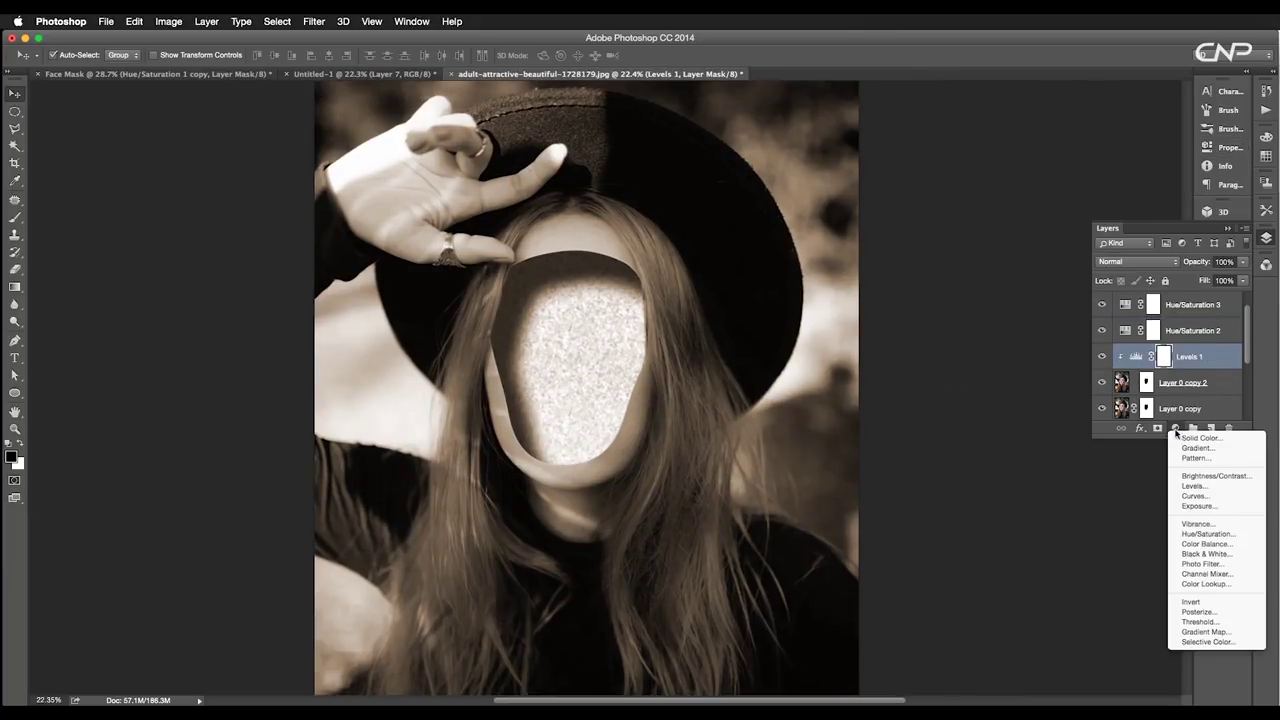
left_click(1202, 499)
left_click(1038, 271)
left_click(1087, 208)
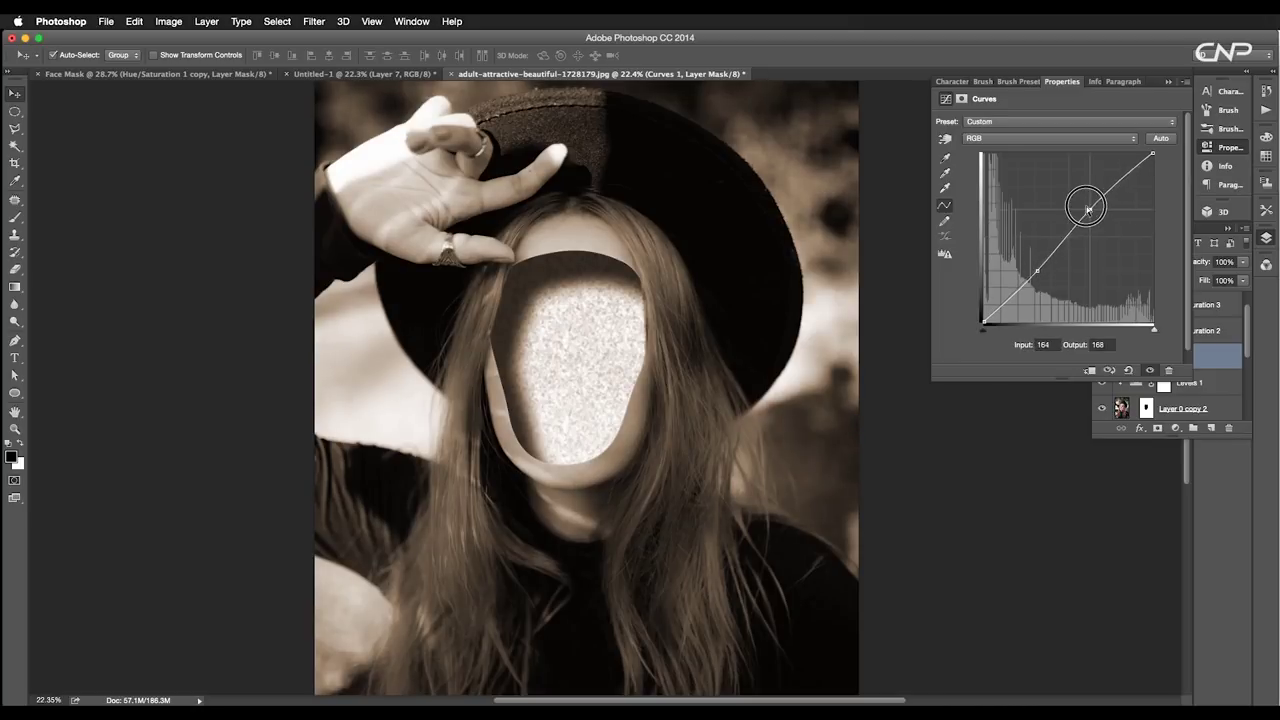
left_click_drag(1038, 271, 1027, 277)
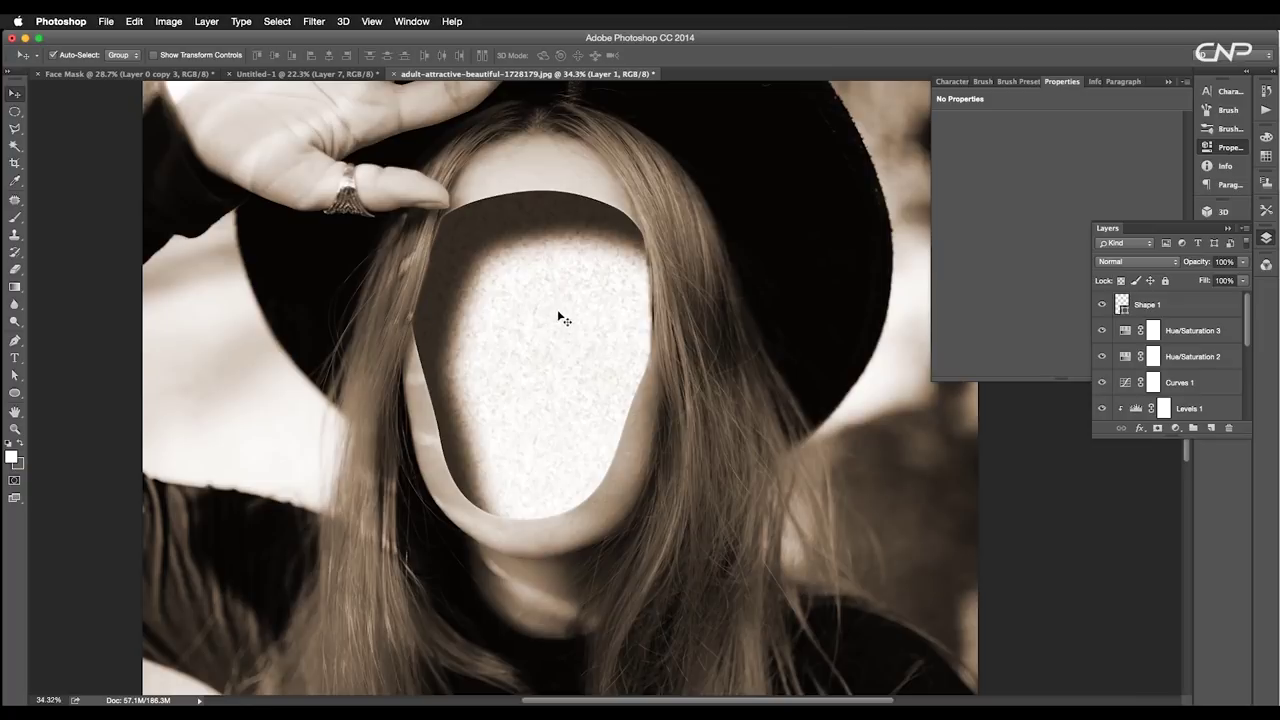
- Create a new layer above Hue/Saturation 3 and fill a small circular selection inside the hollow face with white
scroll(529, 311, "up", 8)
scroll(577, 367, "down", 5)
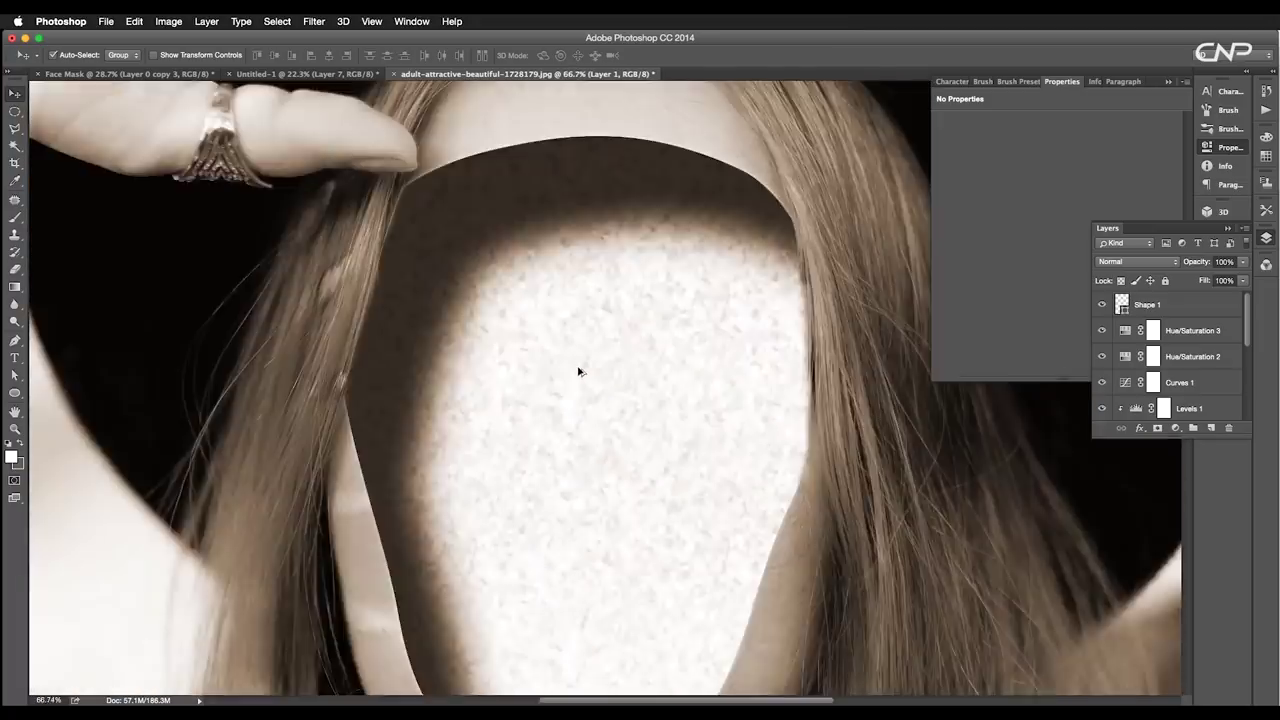
scroll(578, 371, "down", 5)
scroll(578, 371, "up", 6)
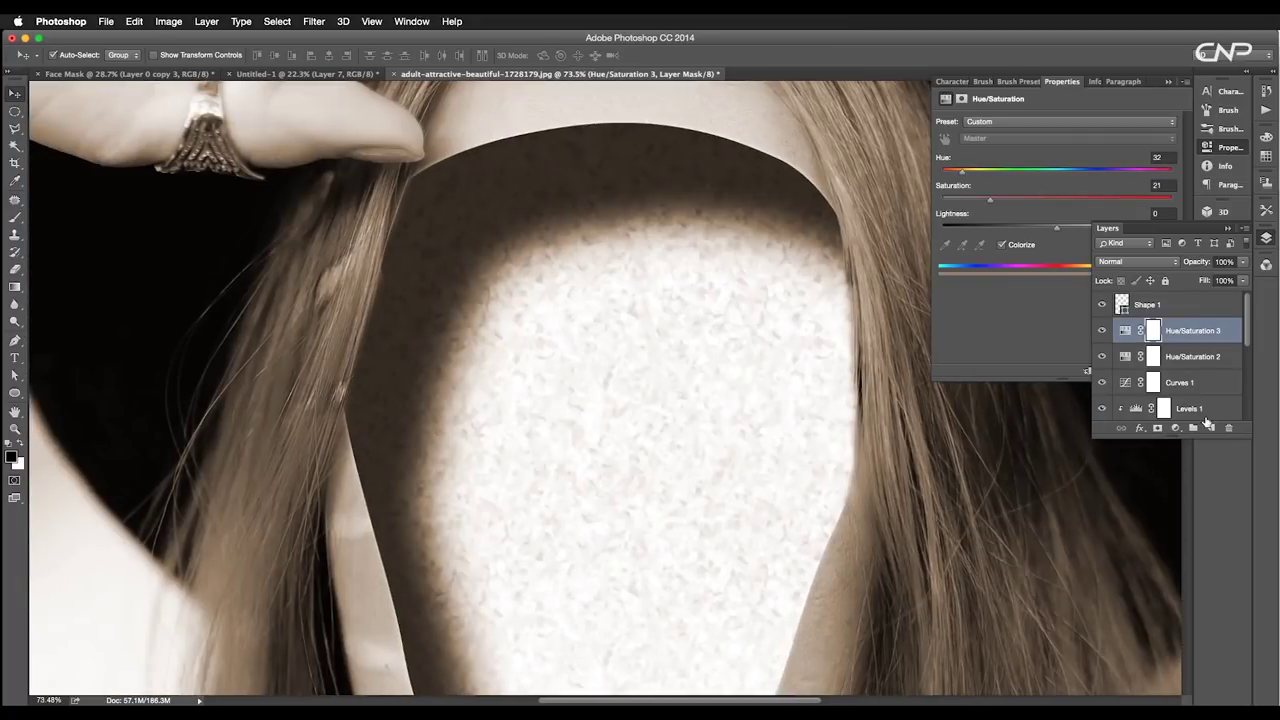
left_click(1209, 426)
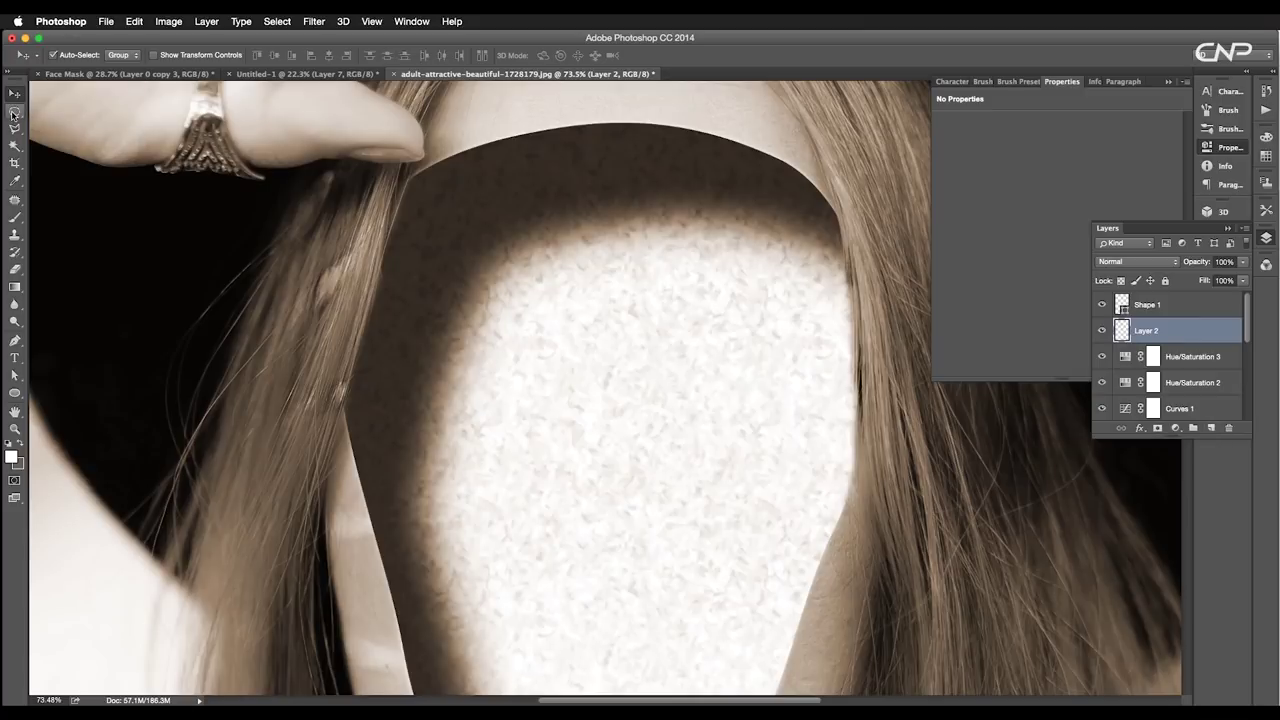
left_click(14, 112)
left_click_drag(532, 320, 593, 400)
scroll(581, 369, "up", 5)
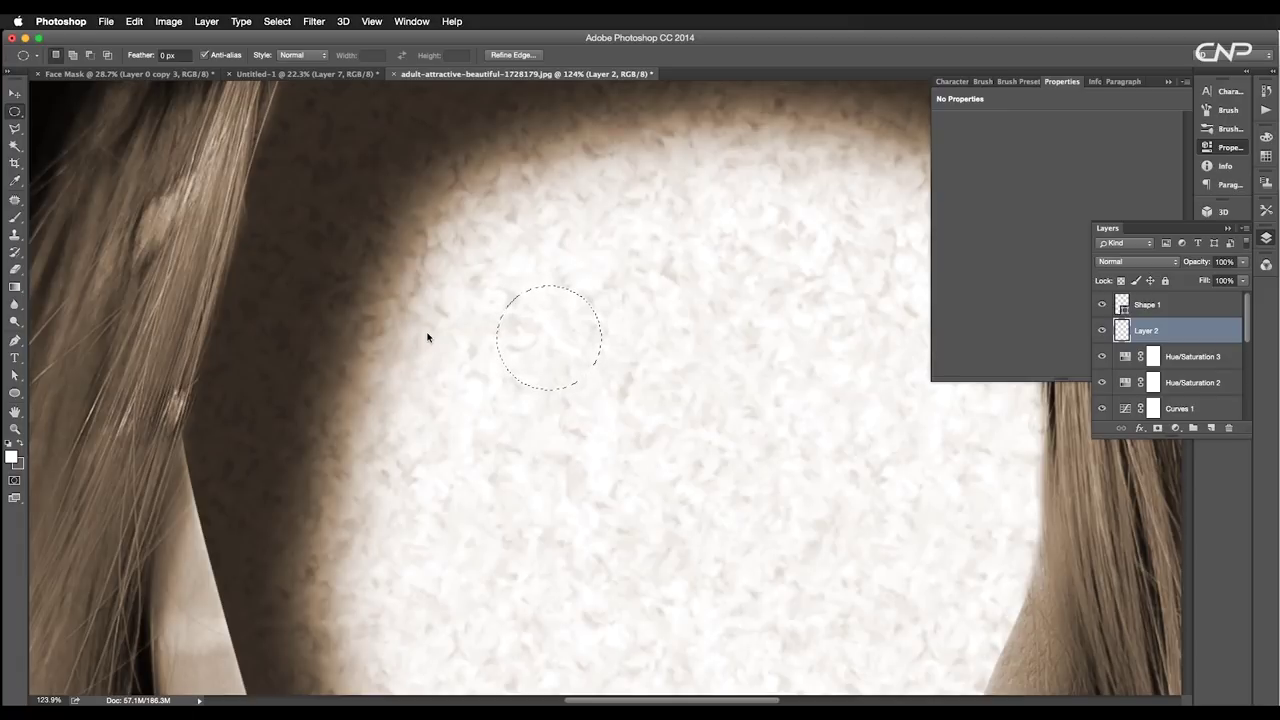
key("alt+BackSpace")
key("ctrl+BackSpace")
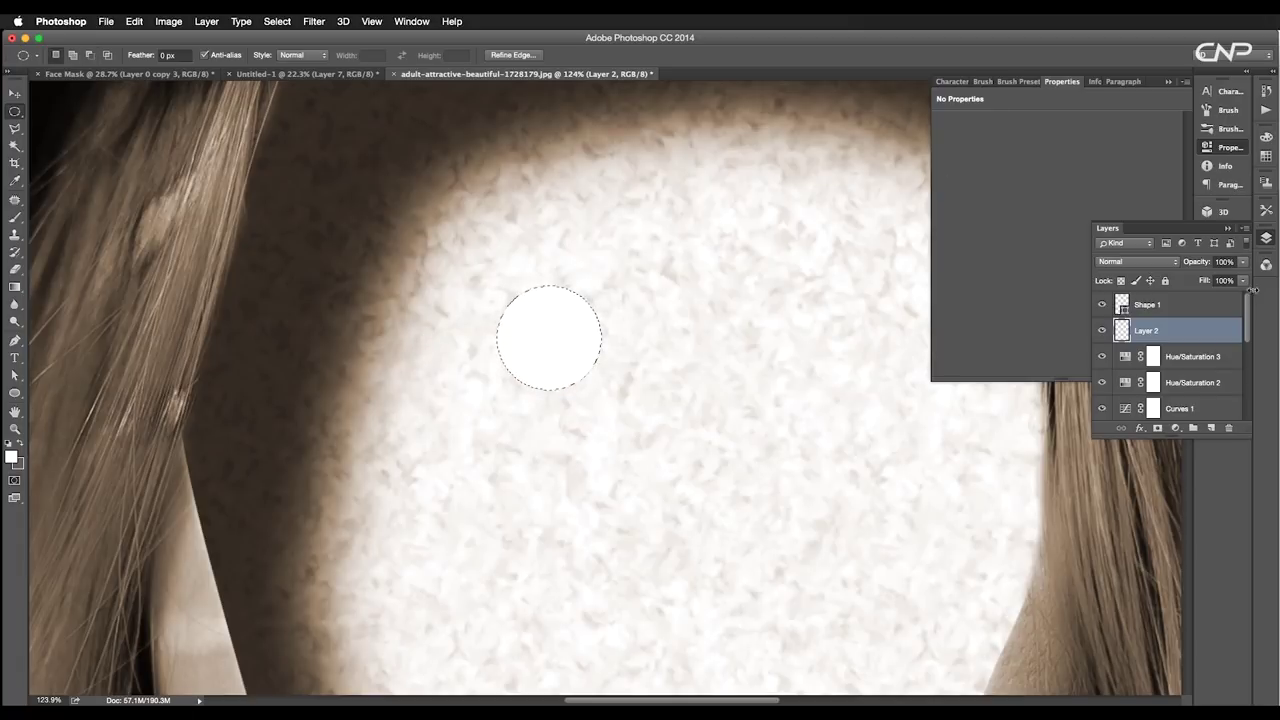
- Set Layer 2's fill to 0% and add a Multiply inner shadow with 75% opacity, 7 px distance and 21 px size
left_click(1244, 282)
left_click_drag(1244, 290, 1172, 294)
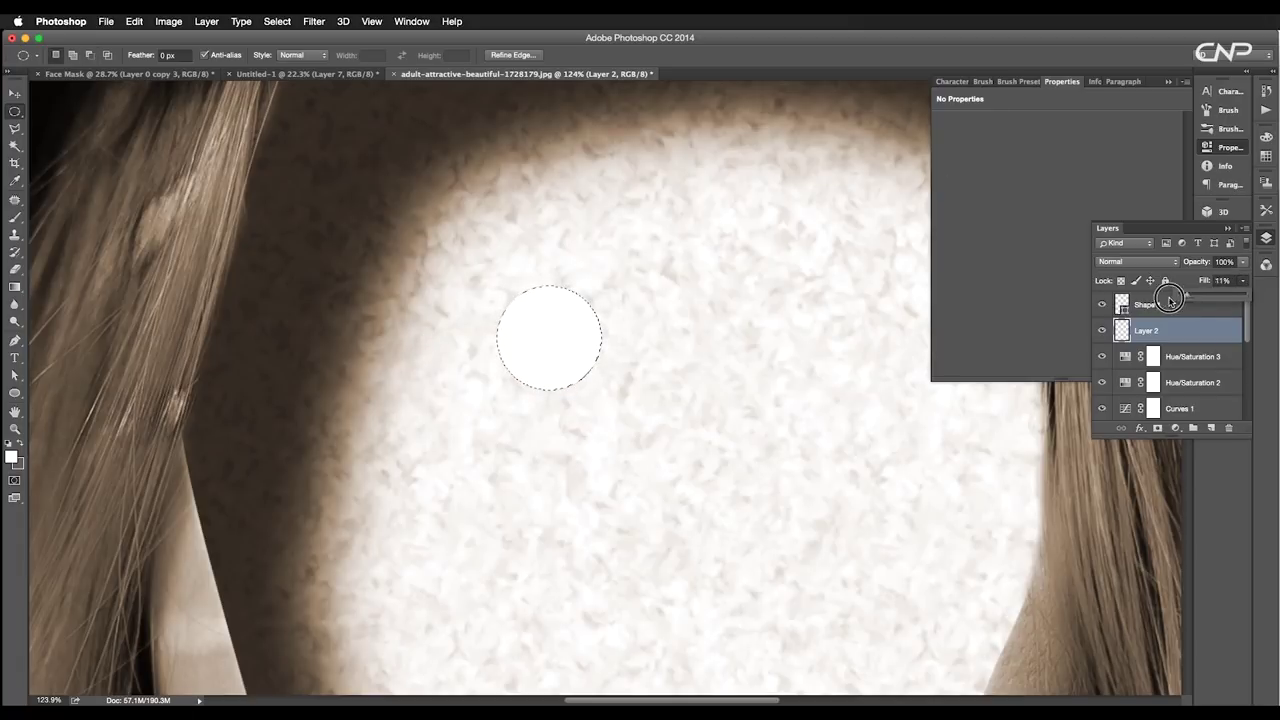
double_click(1227, 335)
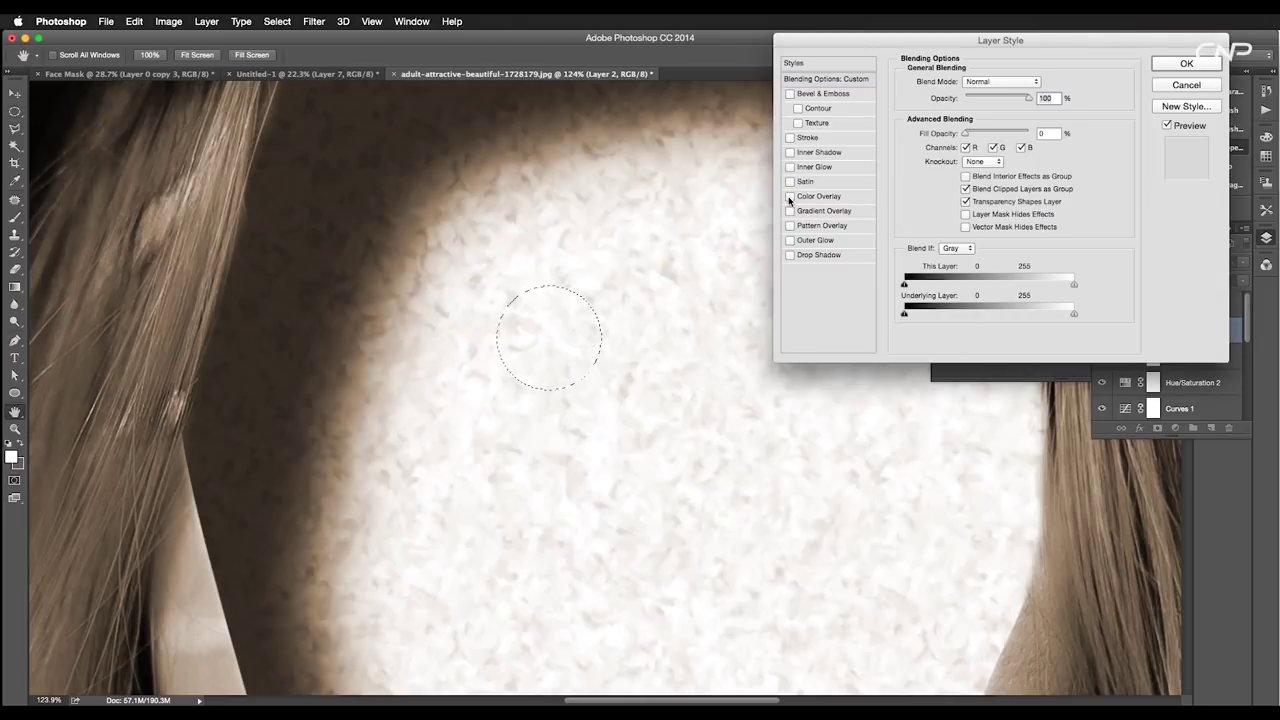
left_click(817, 153)
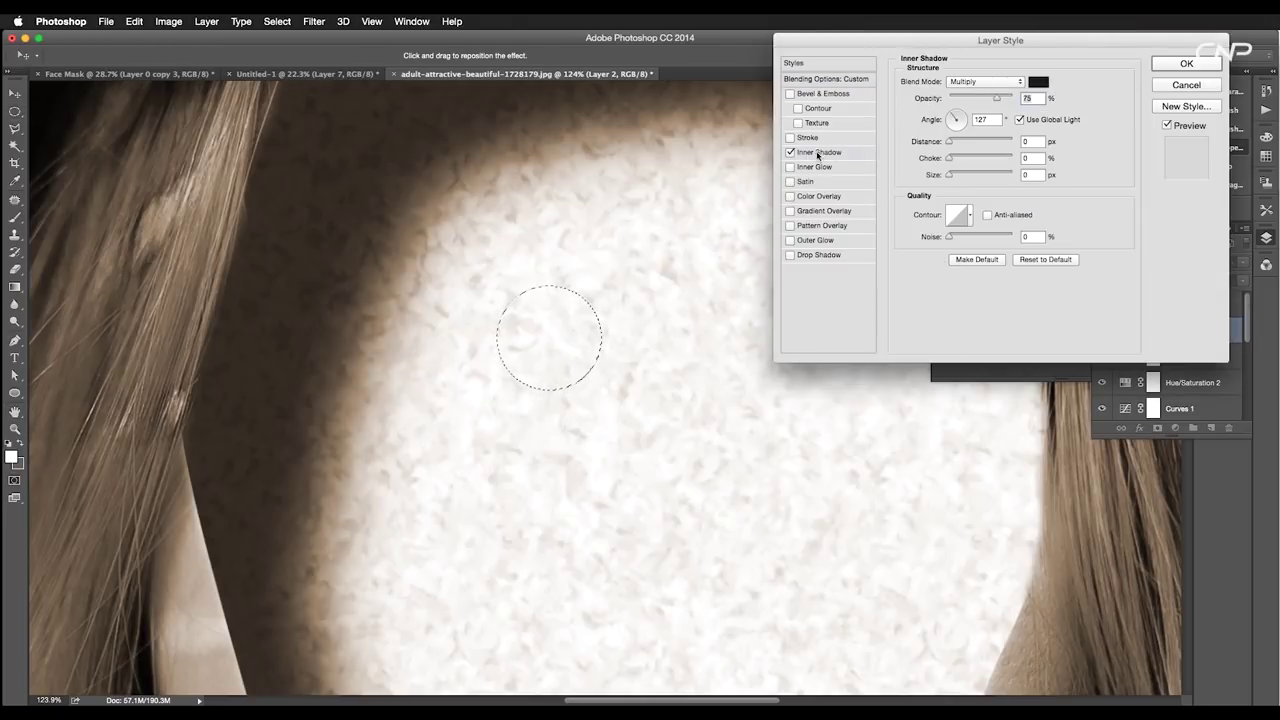
left_click_drag(942, 146, 958, 175)
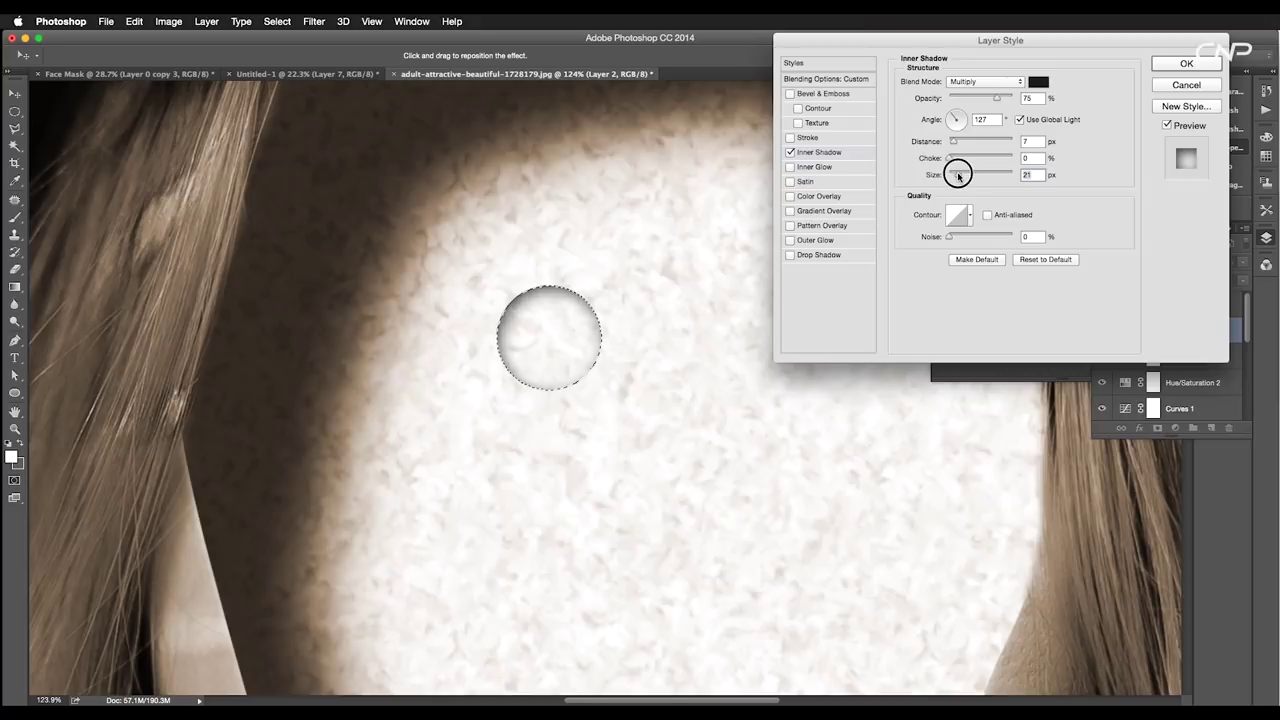
- Enable Inner Glow and Drop Shadow on the droplet, with a centered Screen glow at 51% opacity, 13% choke and 68 px size
left_click(840, 174)
left_click(819, 152)
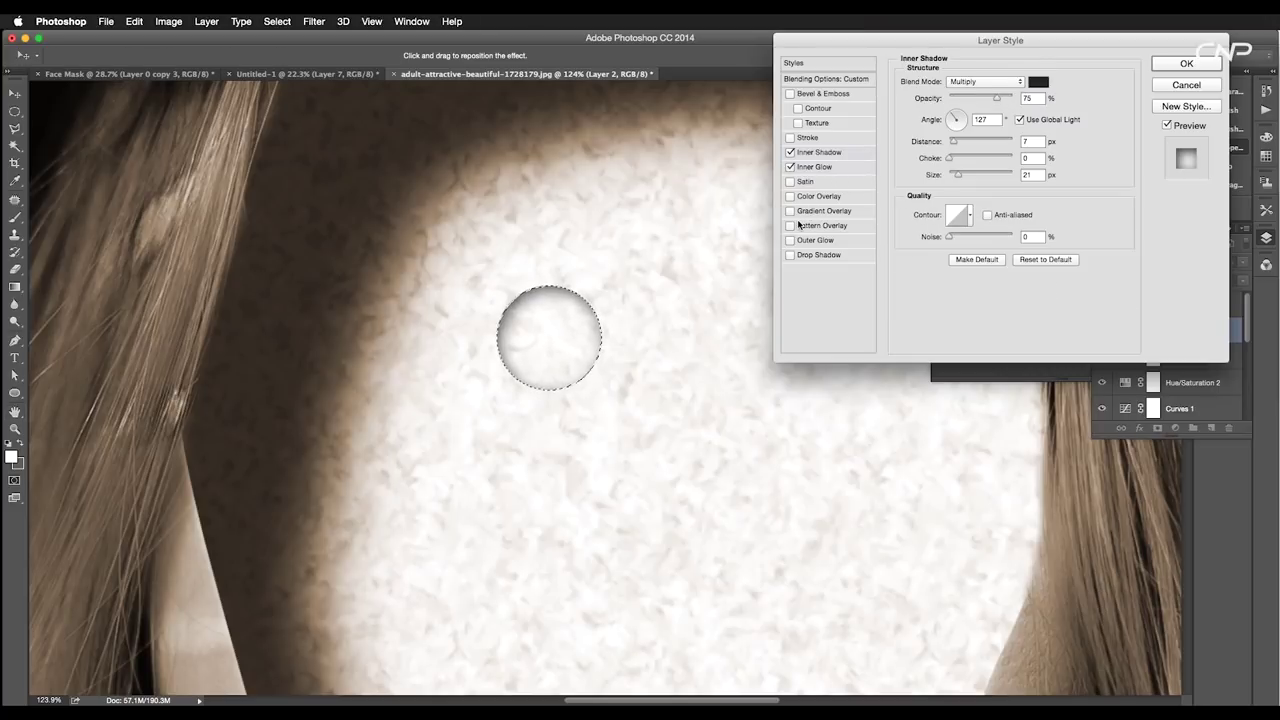
left_click(833, 256)
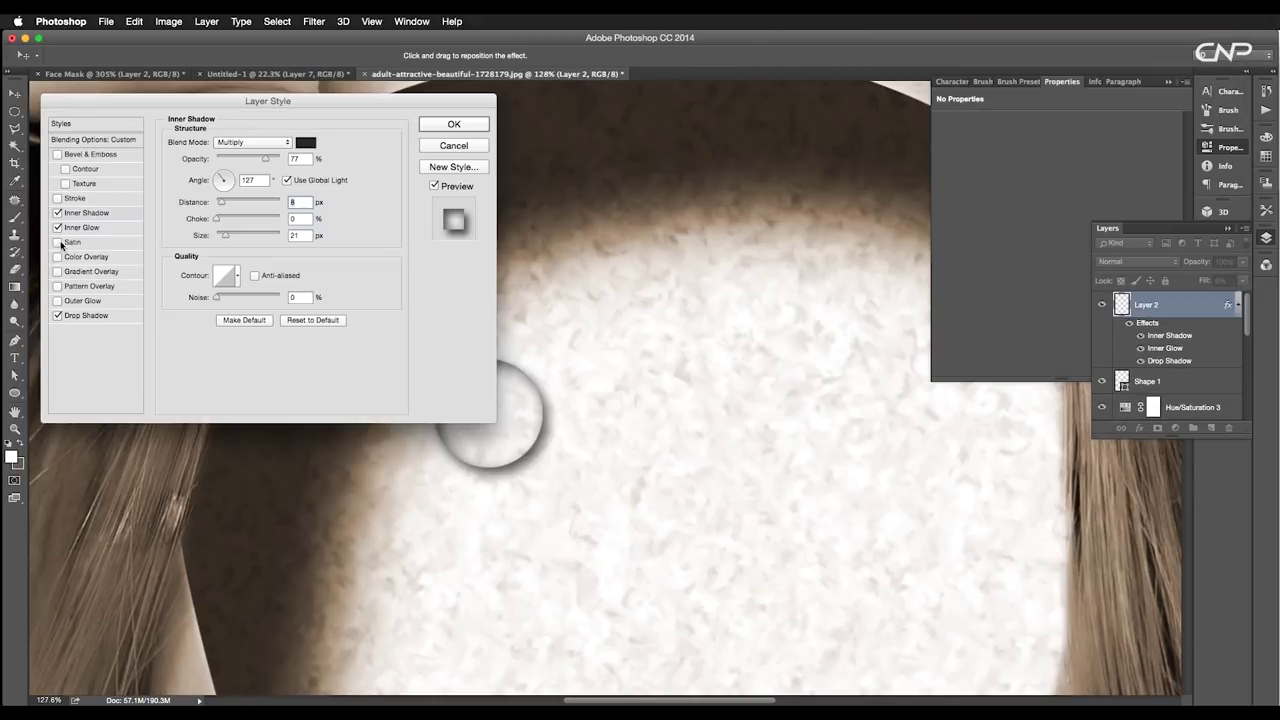
left_click(83, 229)
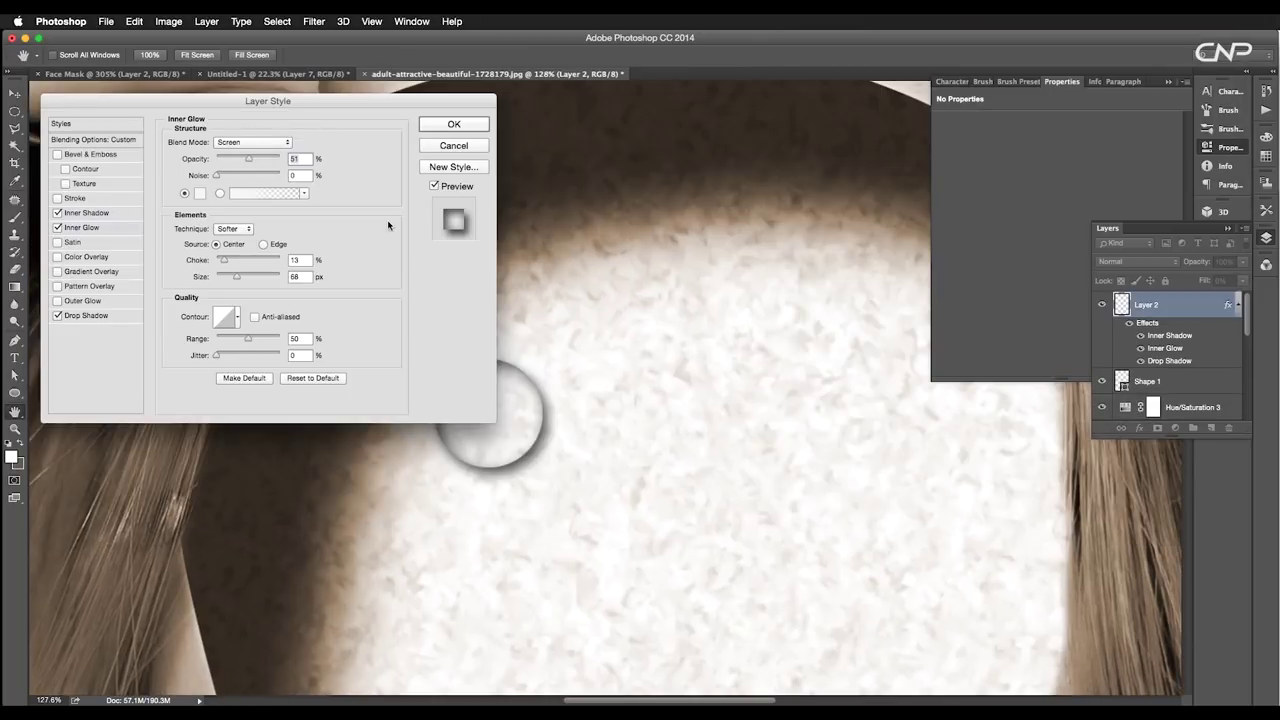
left_click_drag(218, 263, 239, 284)
- Set the droplet's Multiply drop shadow to 75% opacity, 10 px distance and 16 px size, and apply the layer style
left_click(121, 314)
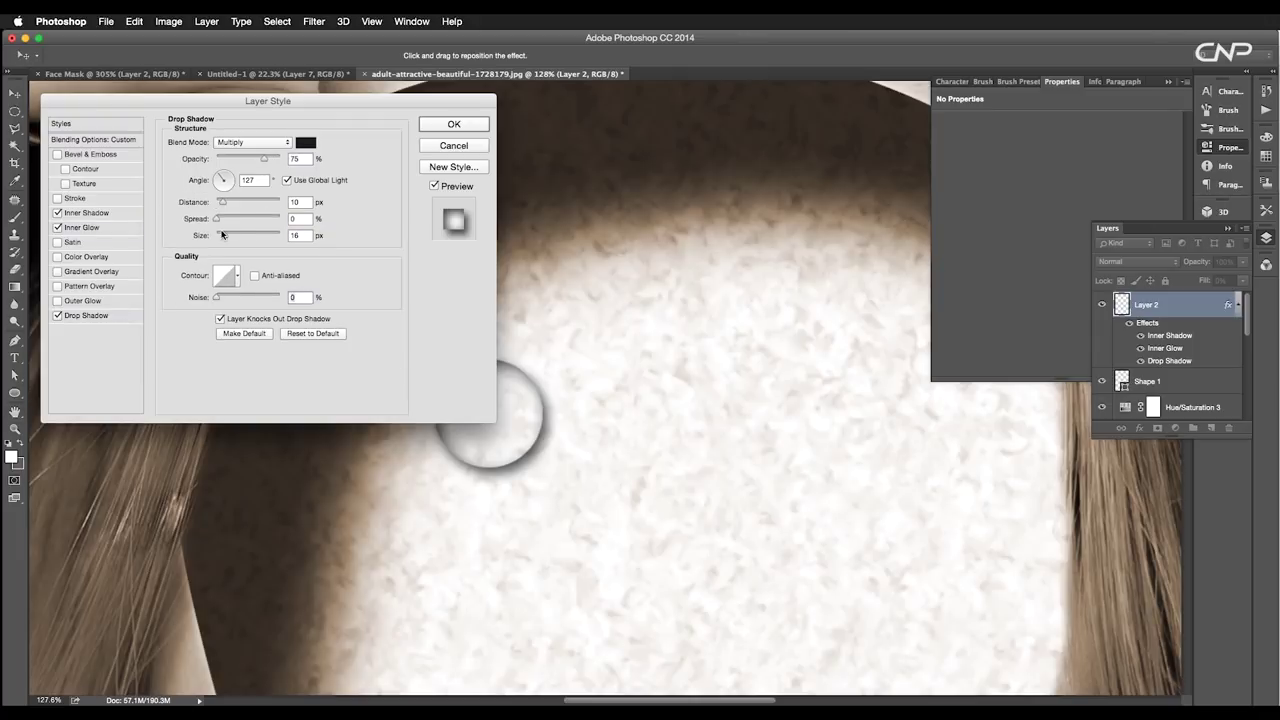
left_click_drag(222, 234, 222, 203)
left_click(420, 125)
scroll(643, 429, "down", 5)
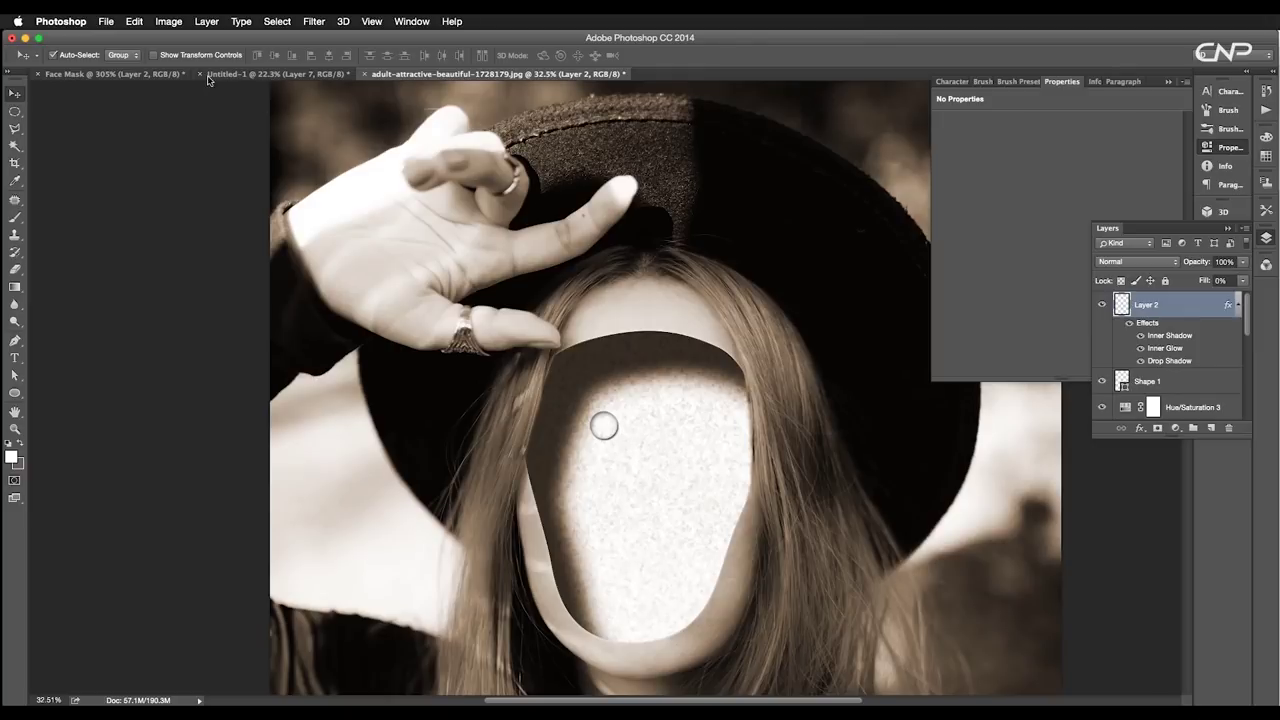
- Place Layer 2 beneath Layer 0 and brush two small droplets beside the hollow's shadowed edge and near its lower part
left_click(150, 68)
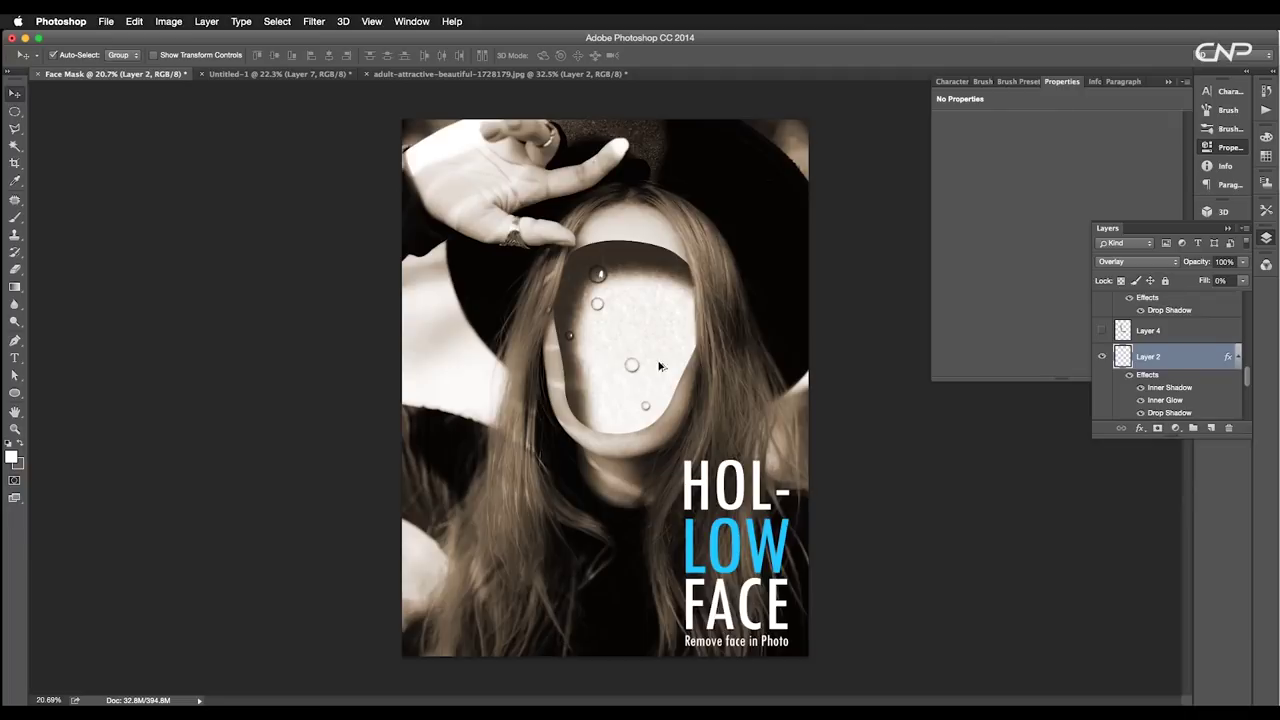
scroll(660, 366, "up", 5)
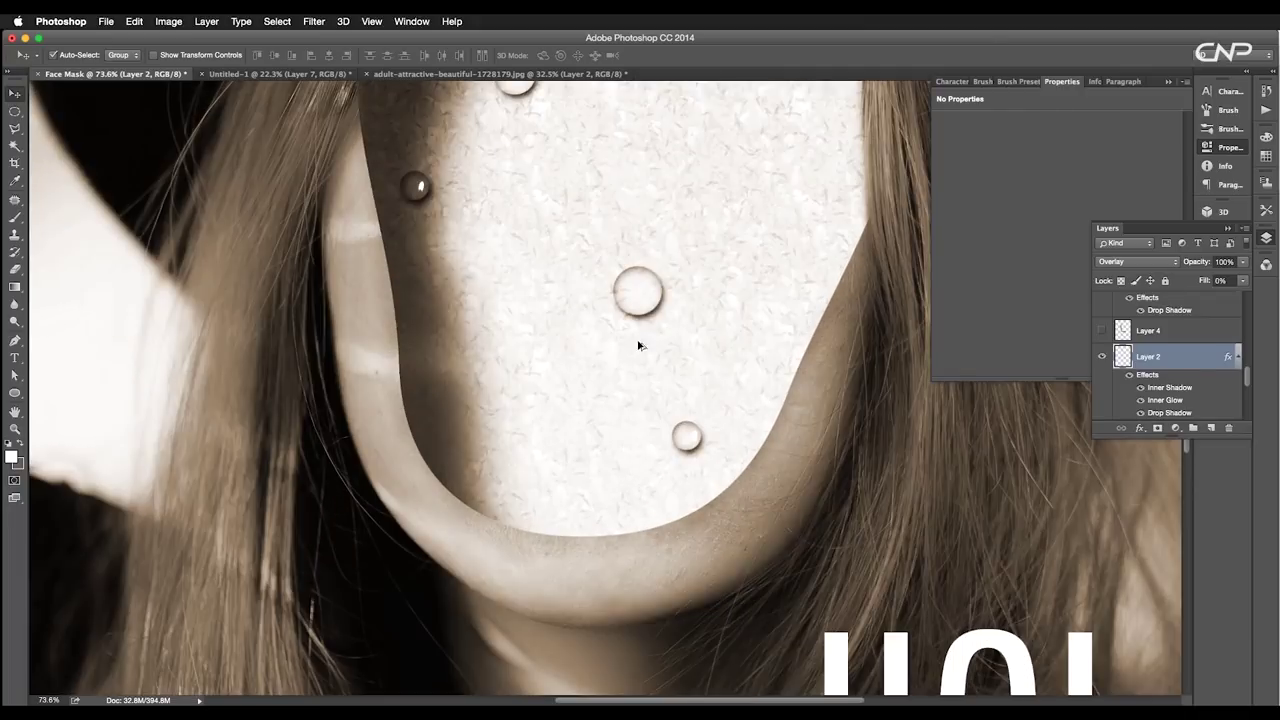
key("b")
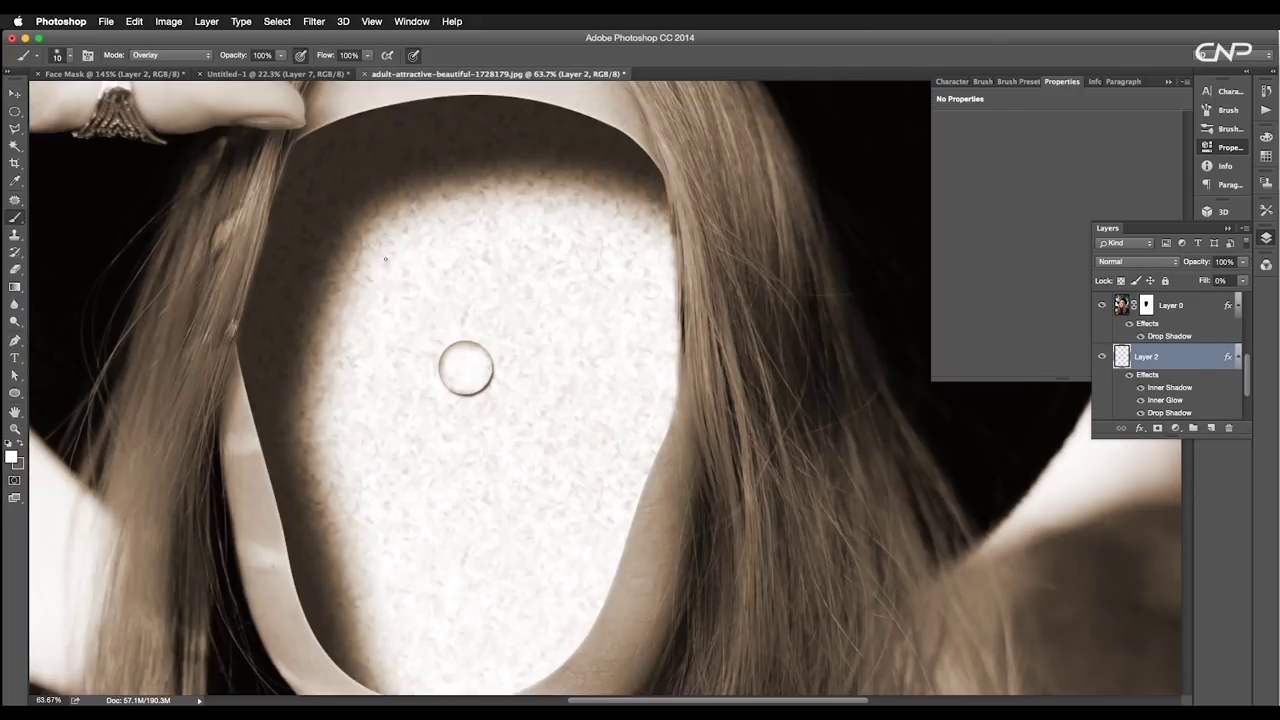
key("bracketright")
key("bracketright")
key("bracketright")
key("bracketright")
key("bracketright")
key("bracketright")
key("bracketright")
key("bracketright")
key("bracketright")
key("bracketright")
key("bracketright")
right_click(370, 251)
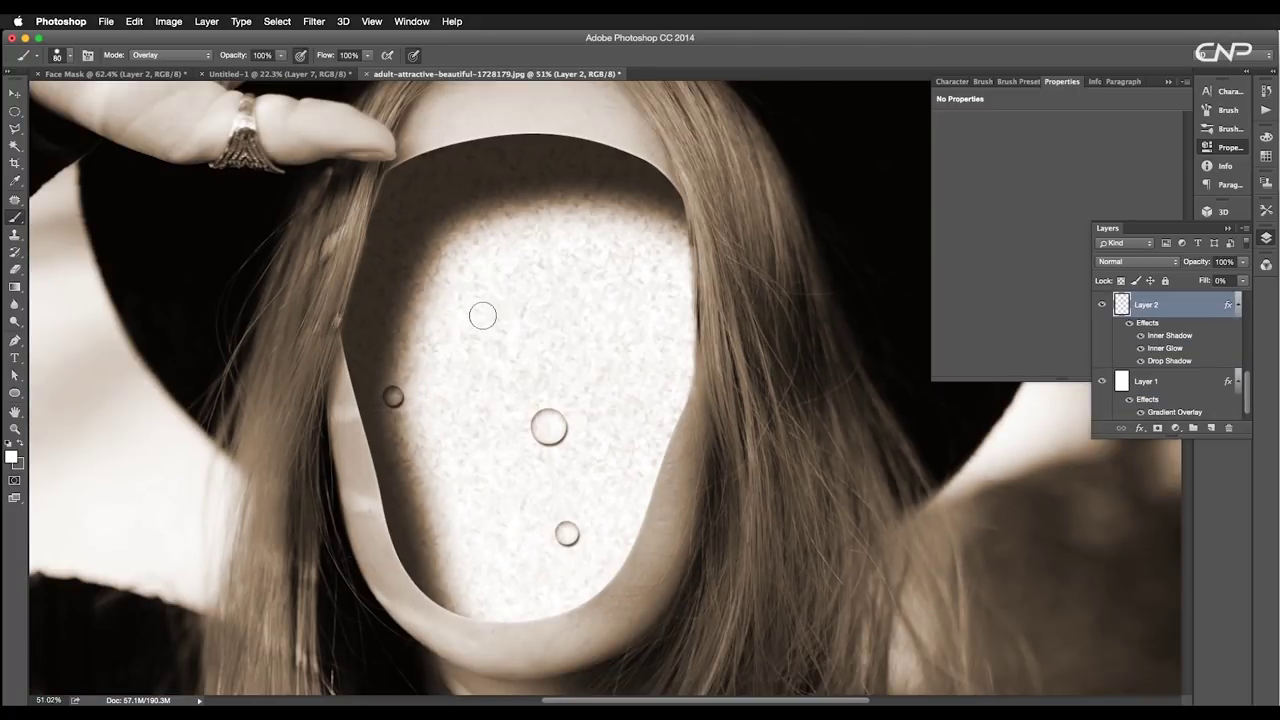
- Paint two more droplets on Layer 2 near the hollow's upper-left shadow, using a larger brush for the uppermost one
left_click(435, 284)
key("bracketright")
key("bracketright")
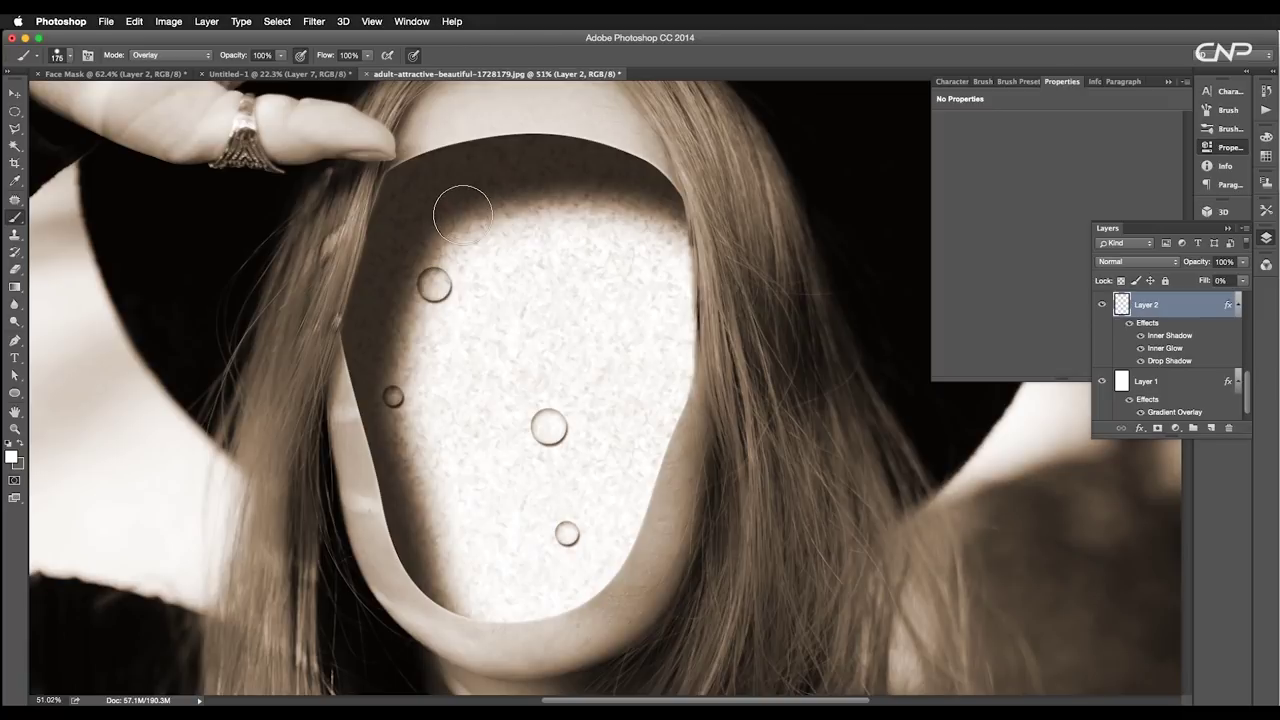
left_click(465, 204)
- Set the droplets' inner shadow to 85% opacity, 8 px distance and 43 px size, and their drop shadow to 12 px distance and 6 px size
left_click(110, 74)
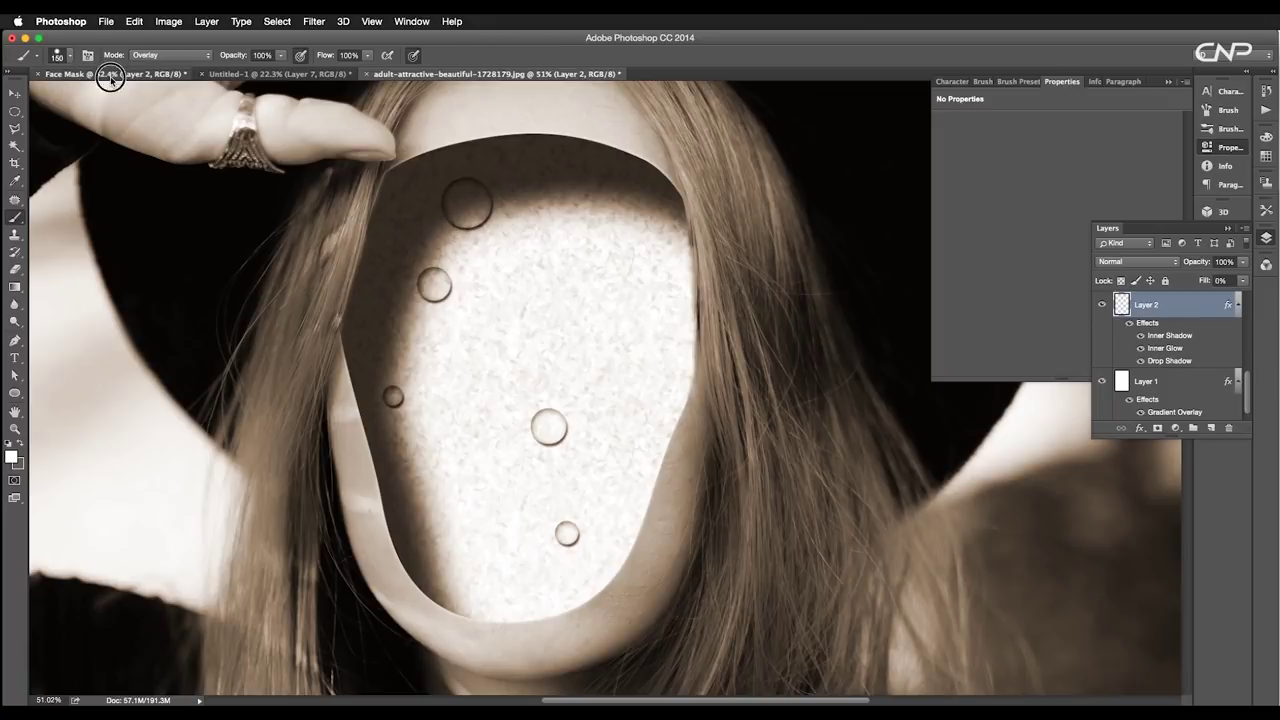
left_click(275, 74)
left_click(405, 76)
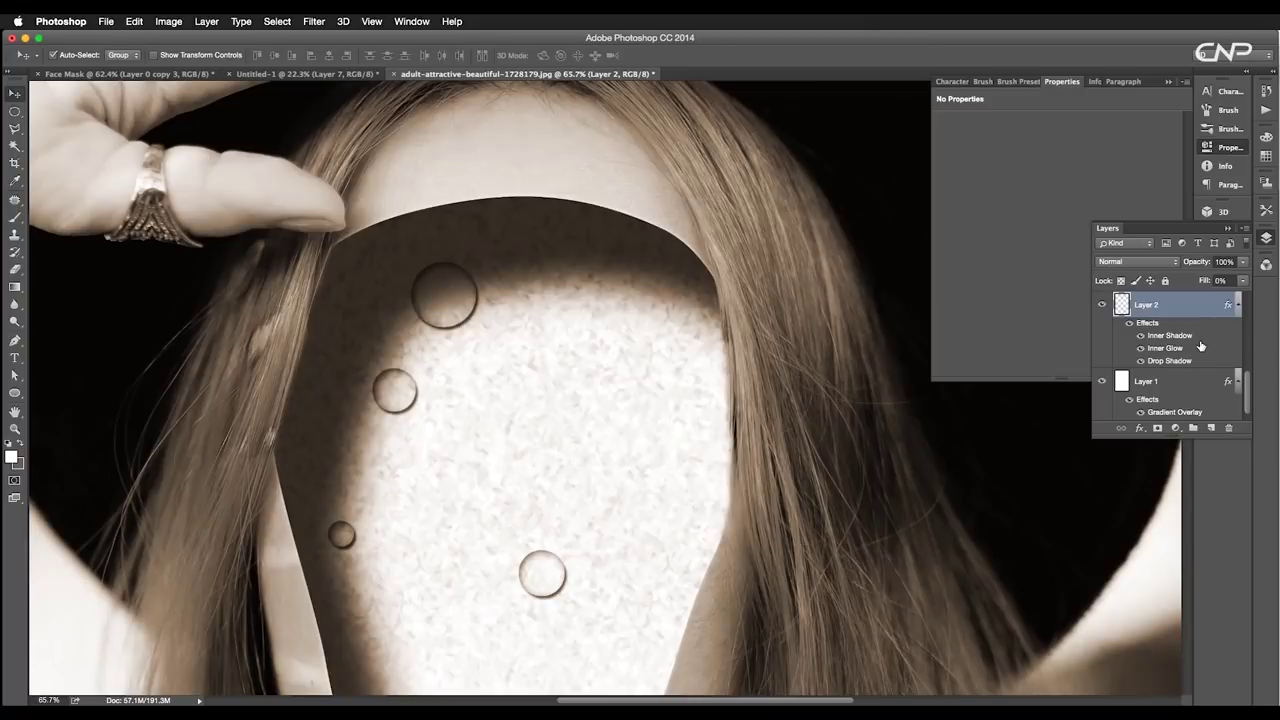
double_click(1190, 336)
left_click_drag(366, 94, 1018, 104)
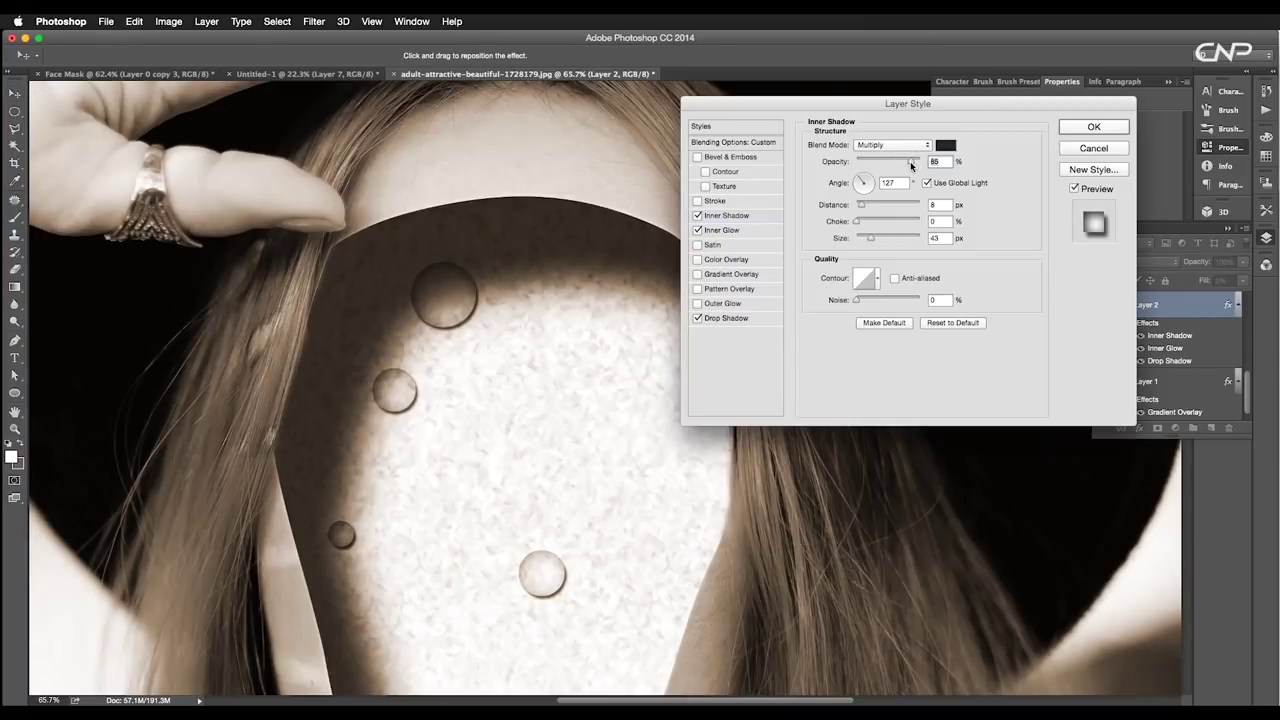
left_click_drag(911, 166, 910, 163)
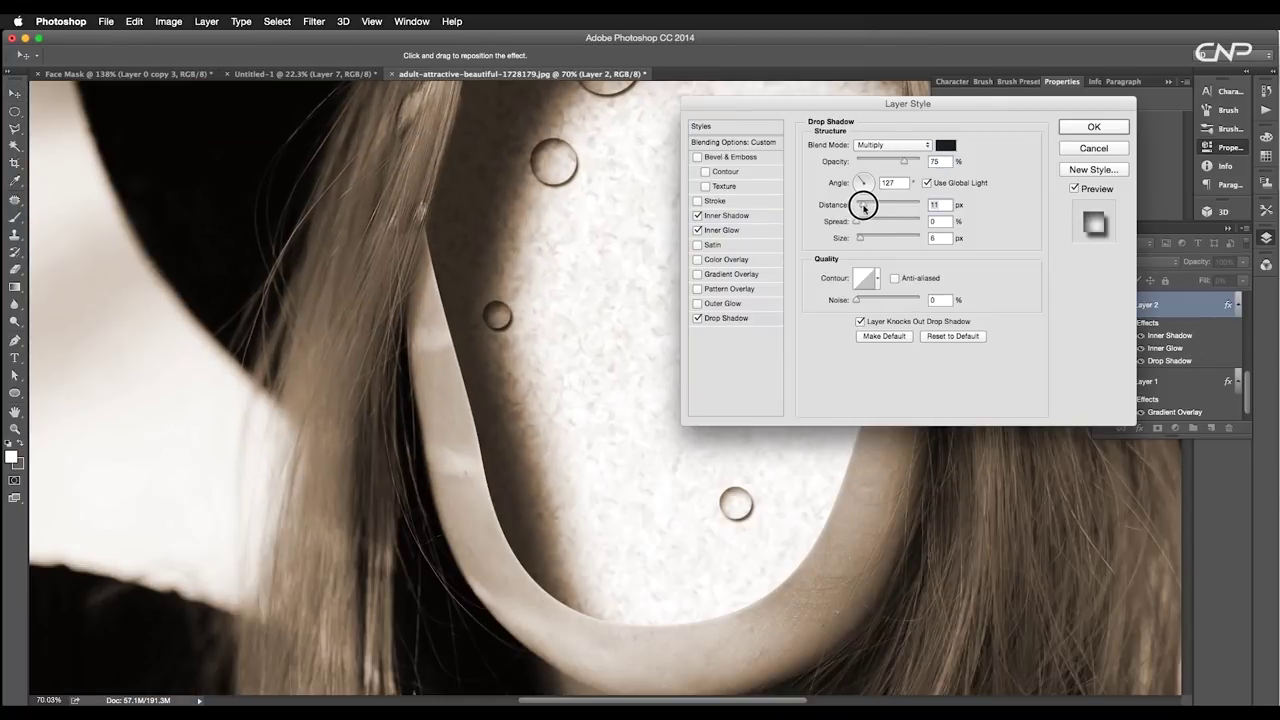
left_click_drag(863, 206, 865, 208)
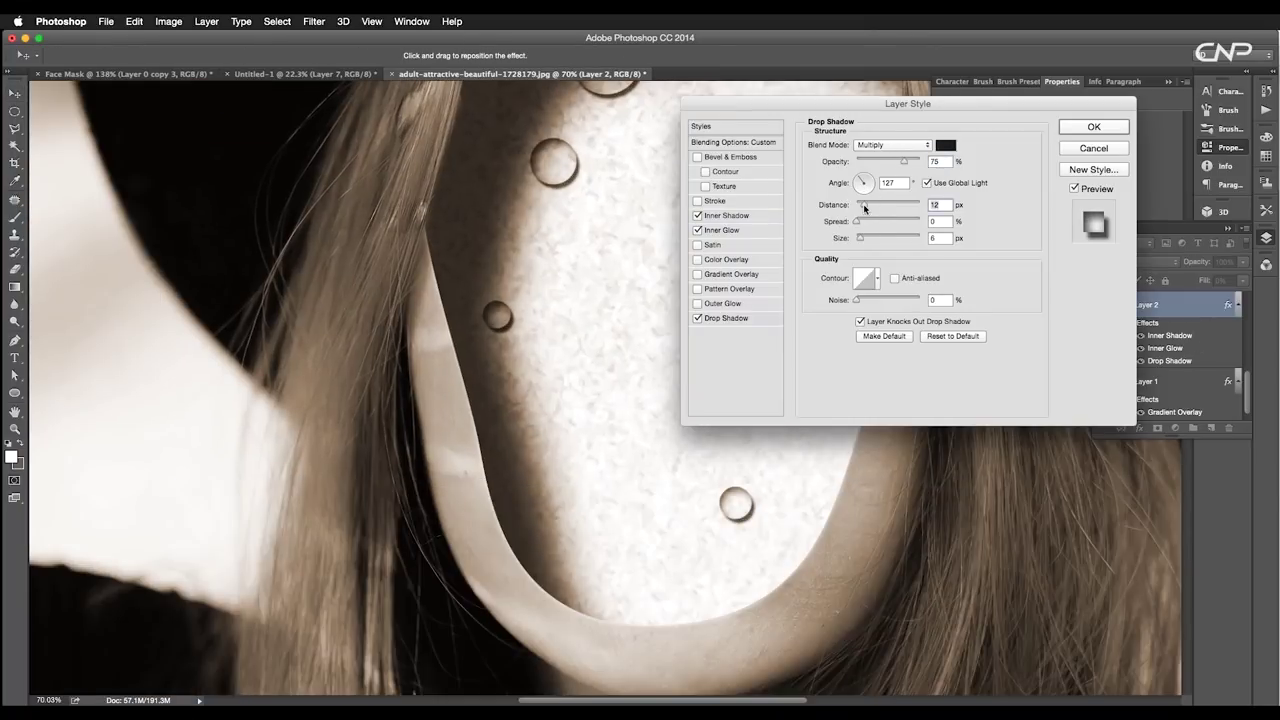
left_click(1078, 129)
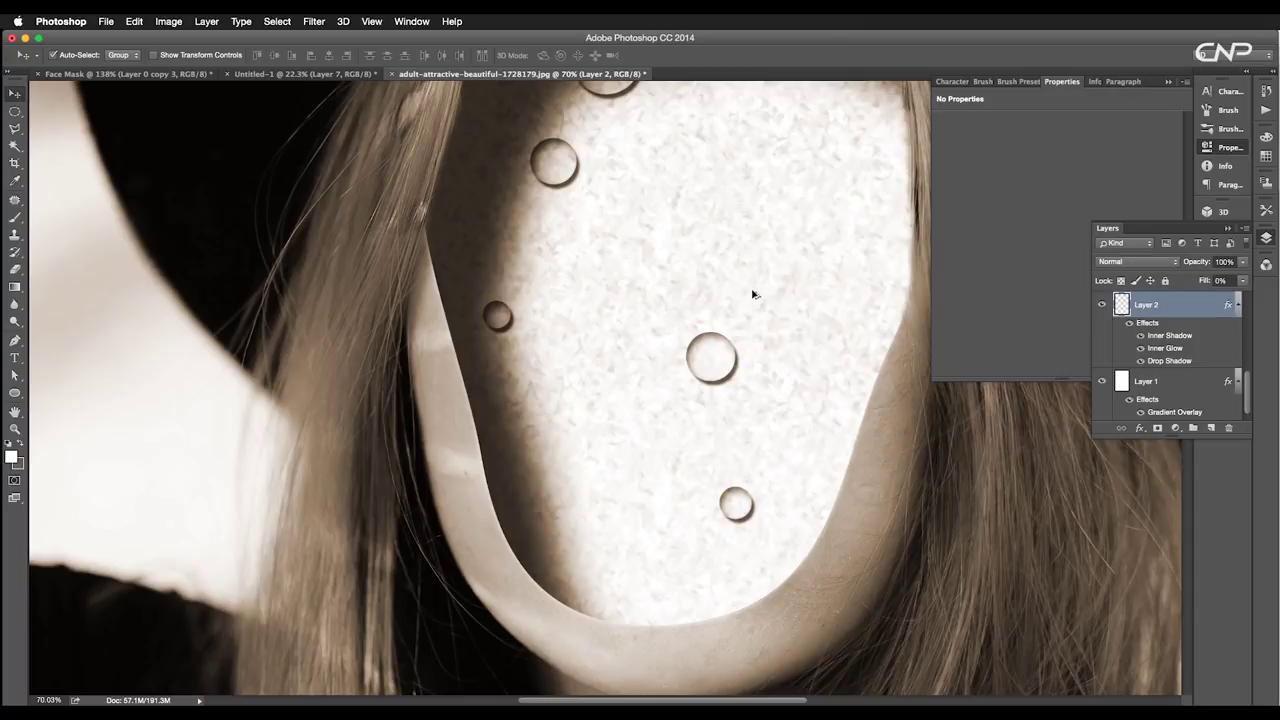
- Draw a narrow vertical ellipse shape inside the right part of the largest droplet and fill it white without a stroke
scroll(728, 257, "down", 8)
scroll(604, 350, "up", 5)
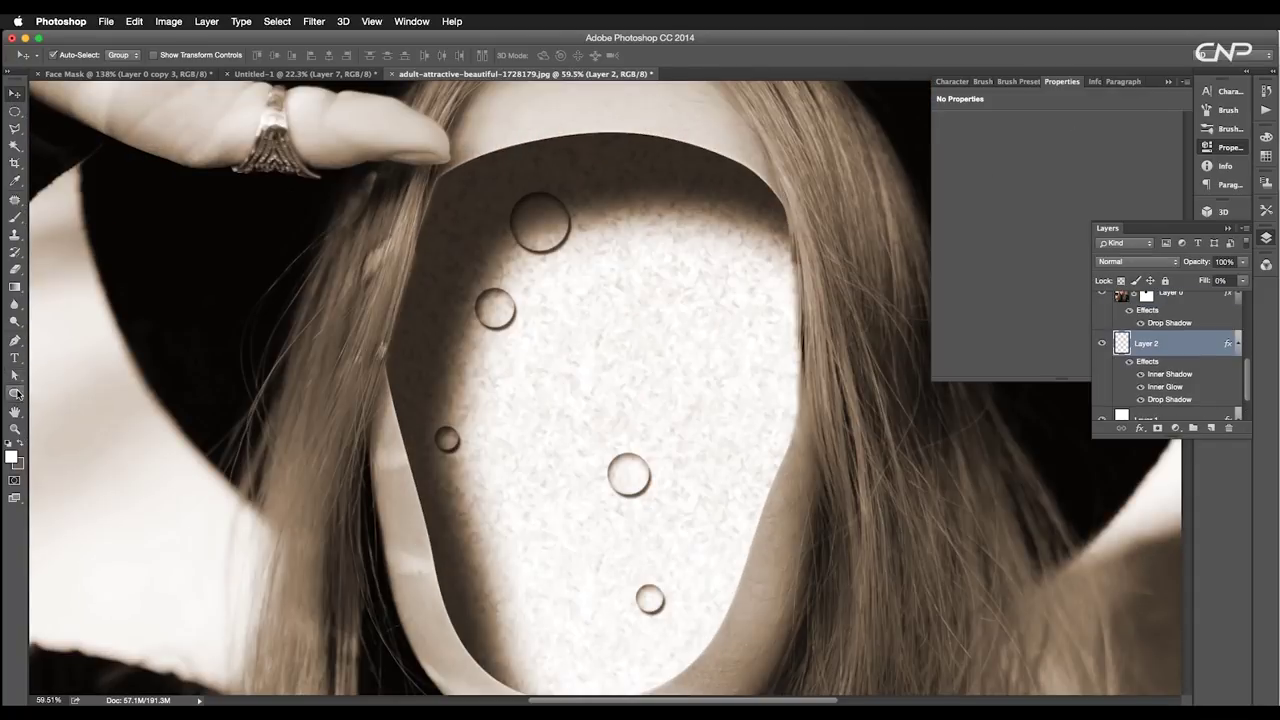
left_click(14, 393)
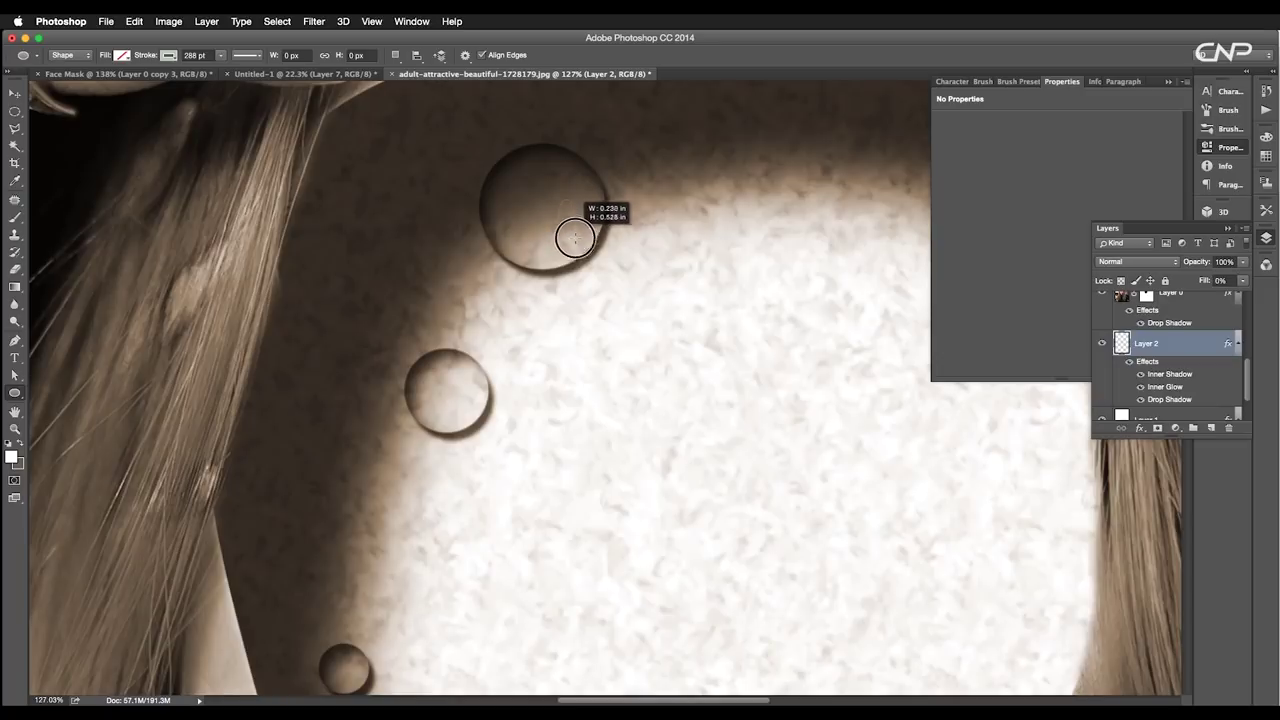
left_click_drag(574, 232, 578, 251)
left_click(121, 55)
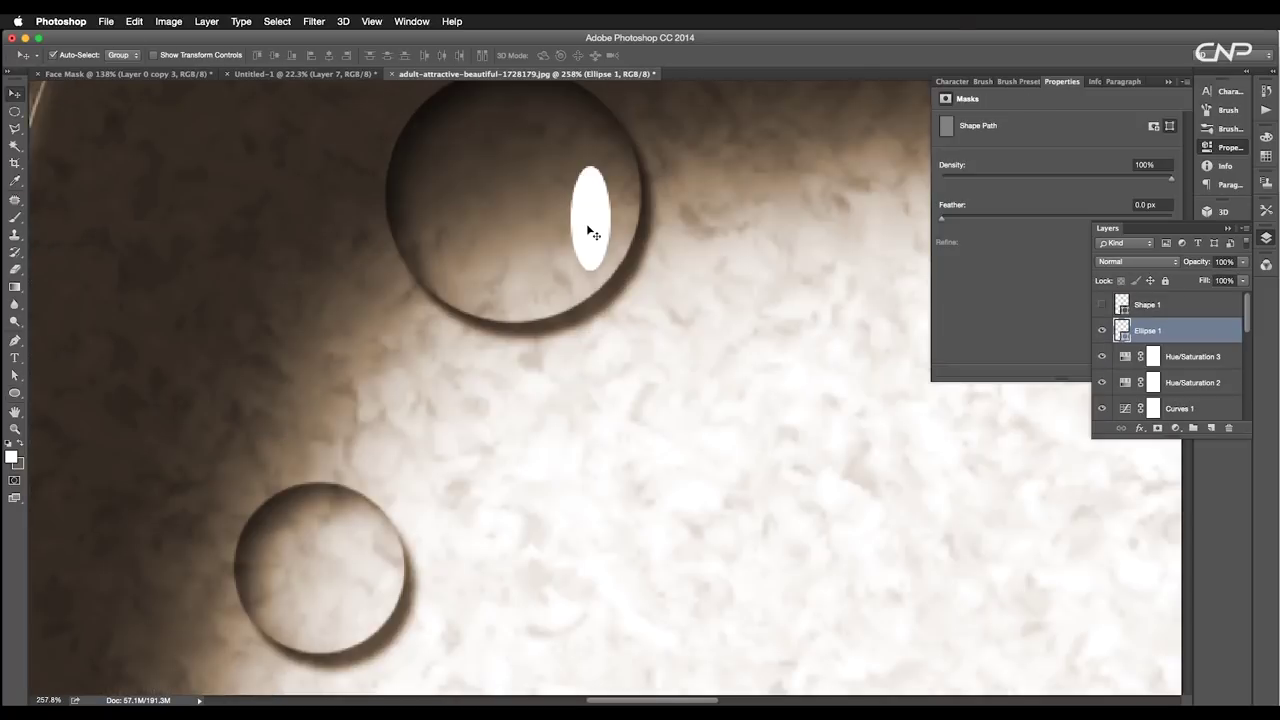
- Cut a rounded notch out of the white ellipse's lower part with a layer mask made from an elliptical selection and inverted
left_click_drag(586, 229, 608, 258)
left_click(1157, 428)
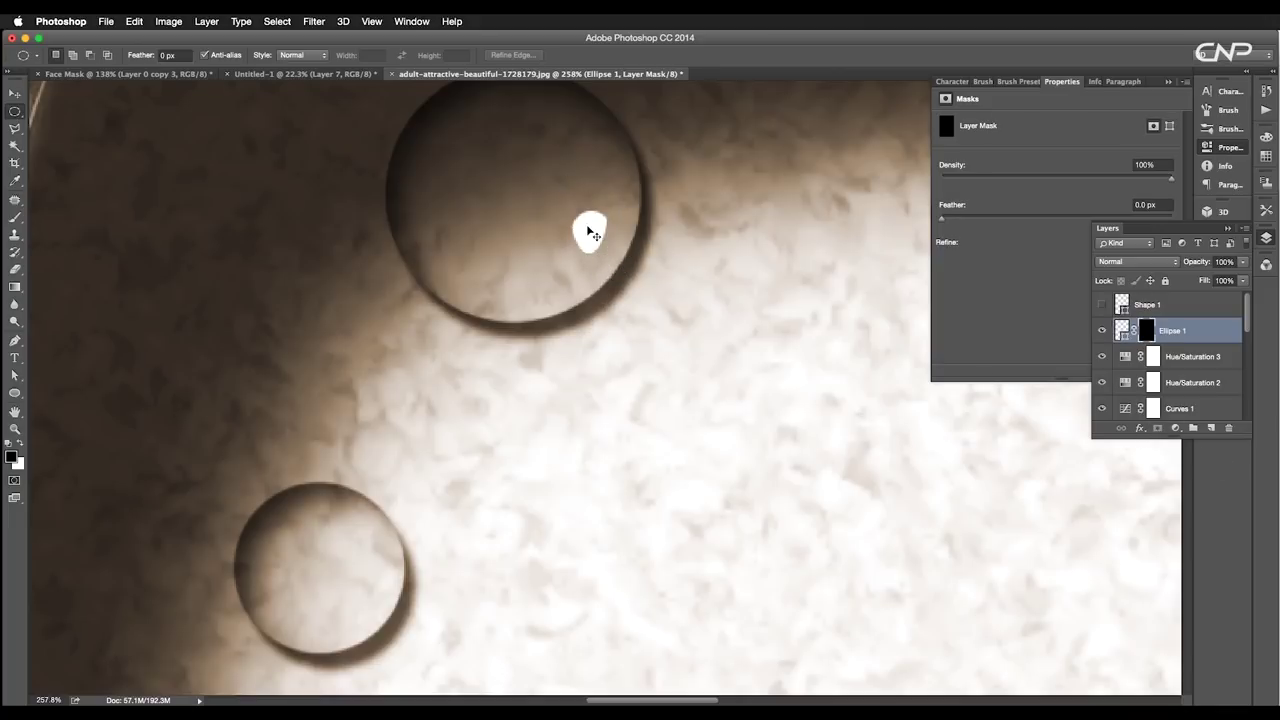
key("super+i")
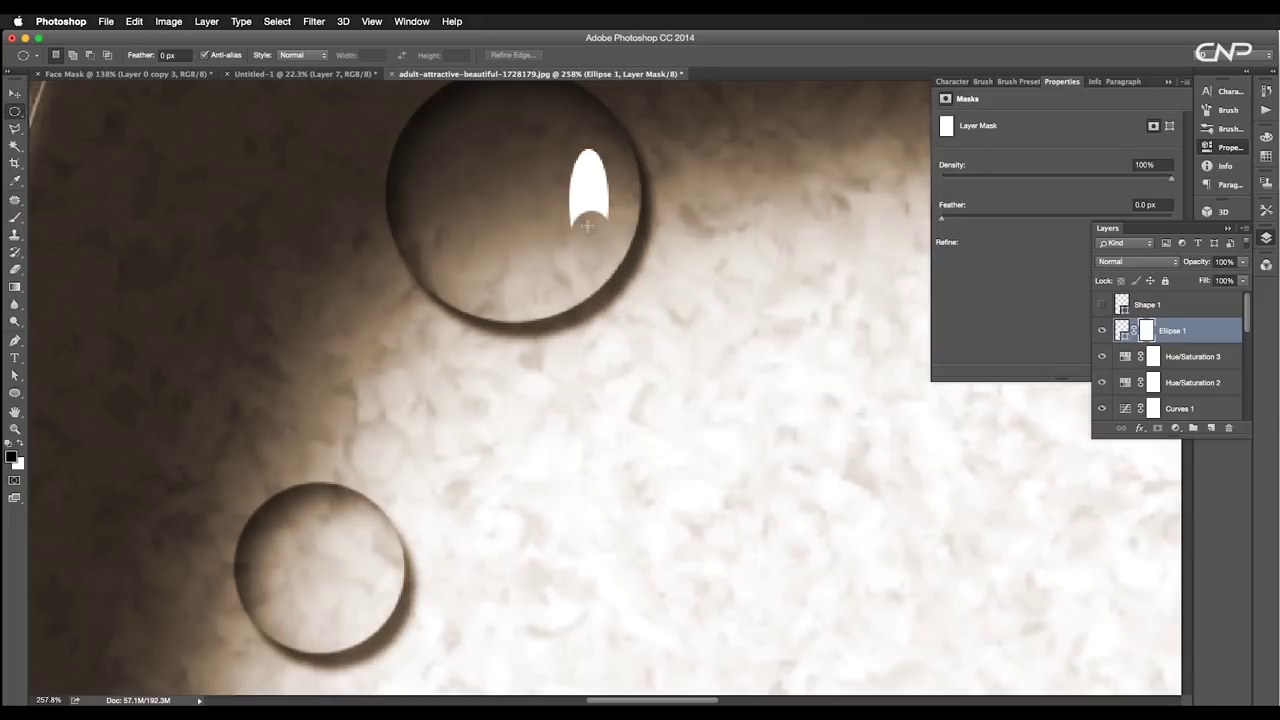
- Rotate the masked highlight on the largest droplet by -10°
left_click(17, 95)
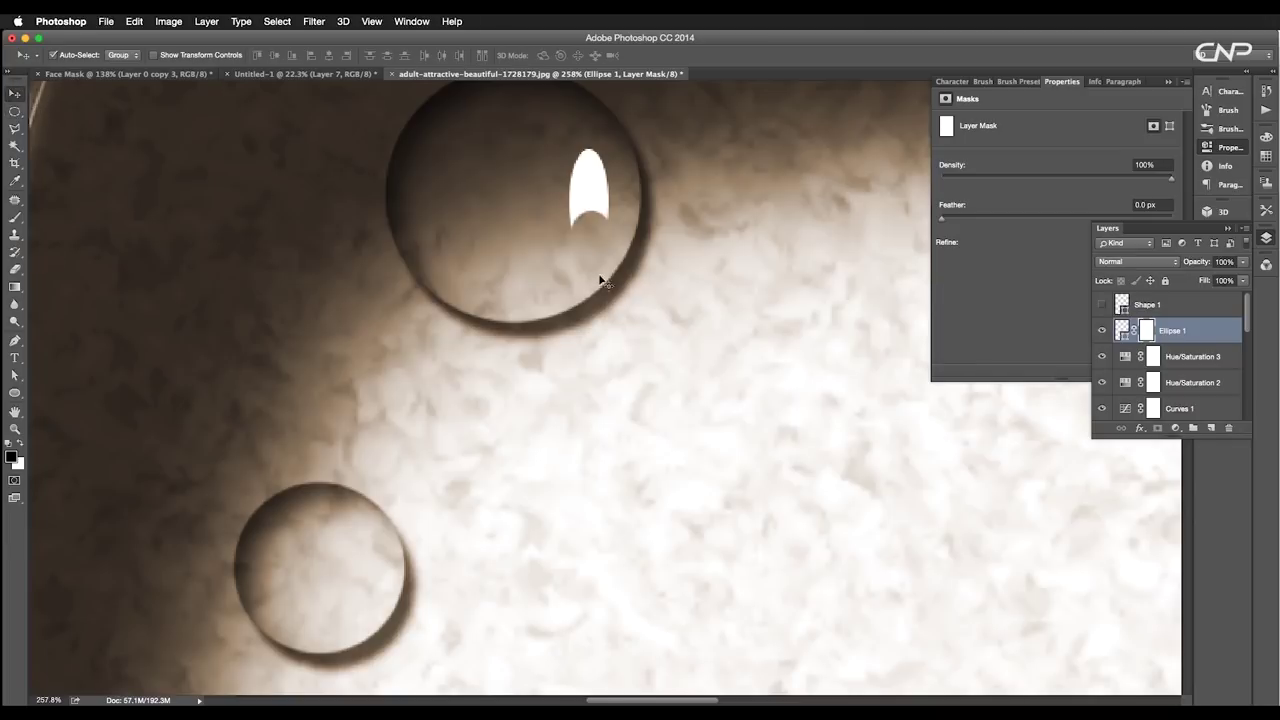
left_click_drag(620, 174, 609, 166)
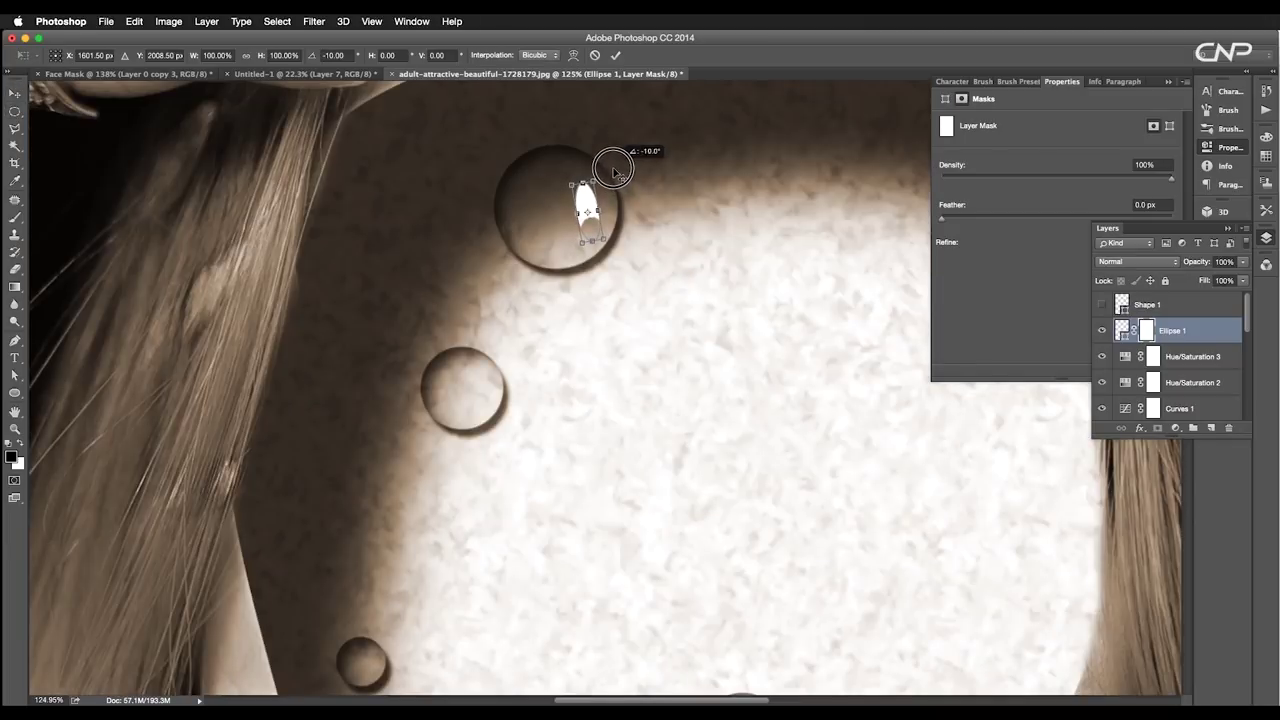
key("Return")
- Duplicate the highlight onto the other droplets, scaling and positioning each copy to fit inside its droplet
left_click(585, 215)
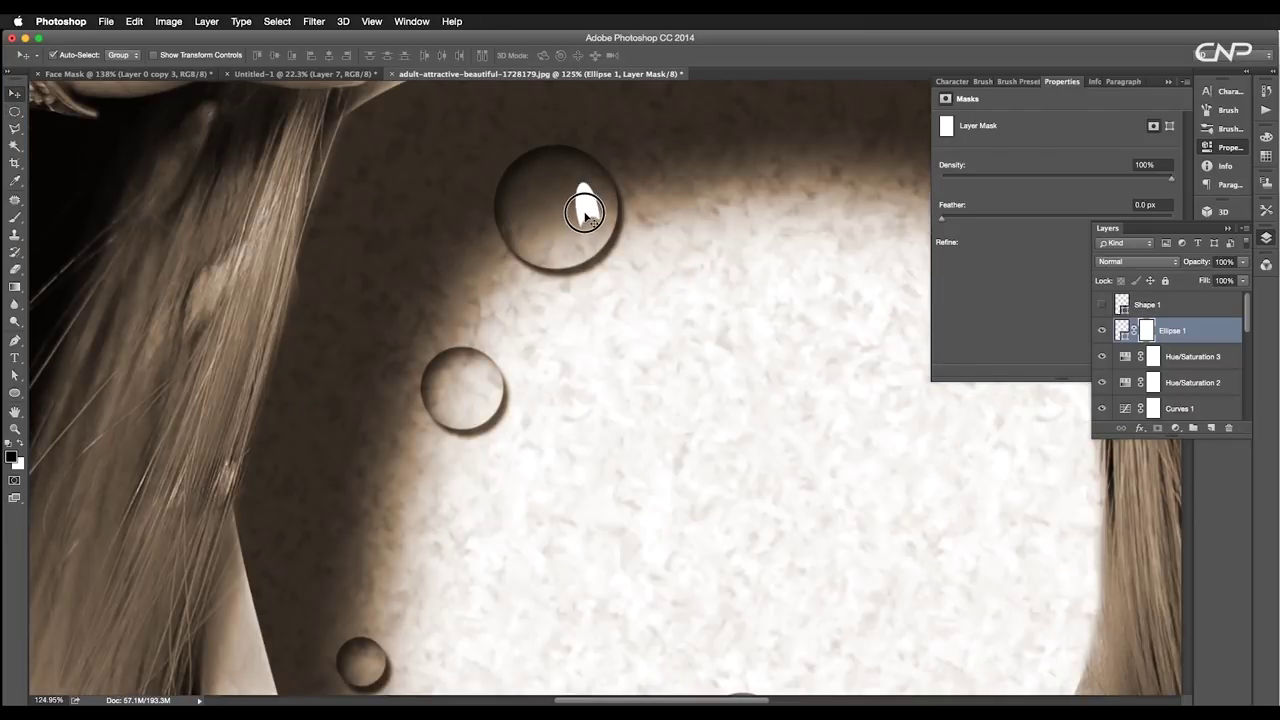
left_click_drag(585, 212, 383, 591)
scroll(383, 668, "up", 5)
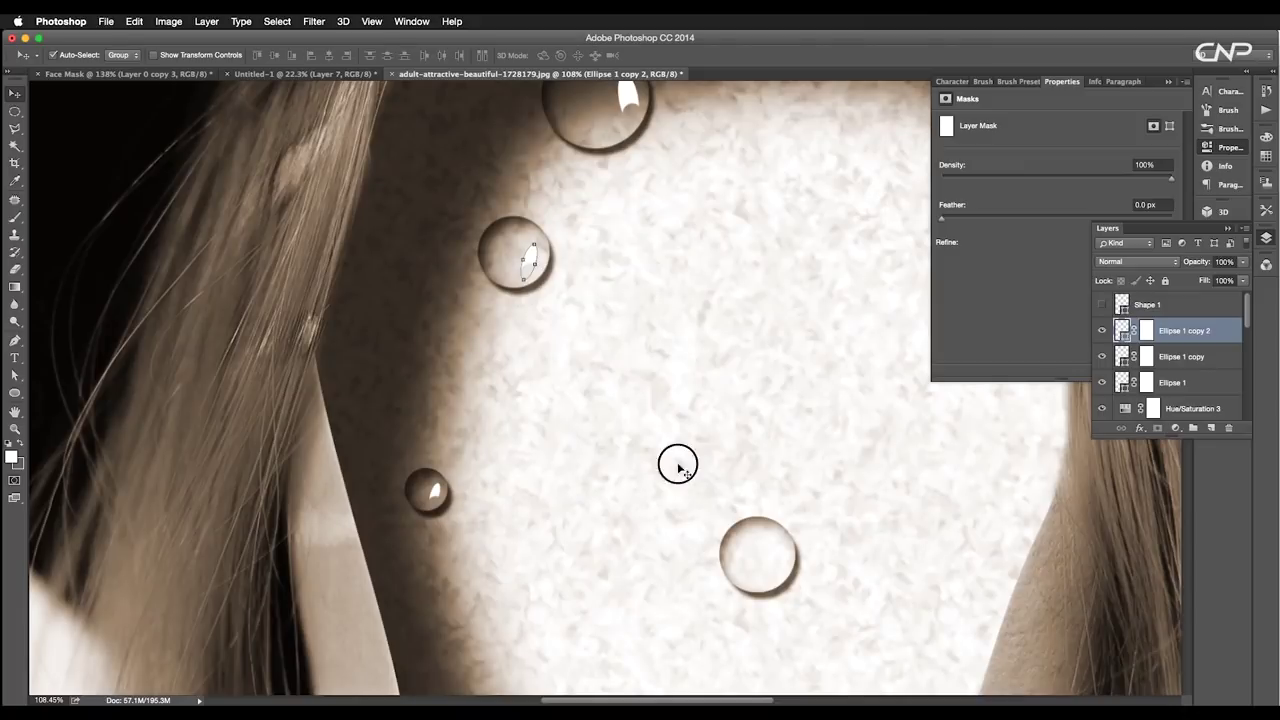
left_click_drag(678, 467, 774, 561)
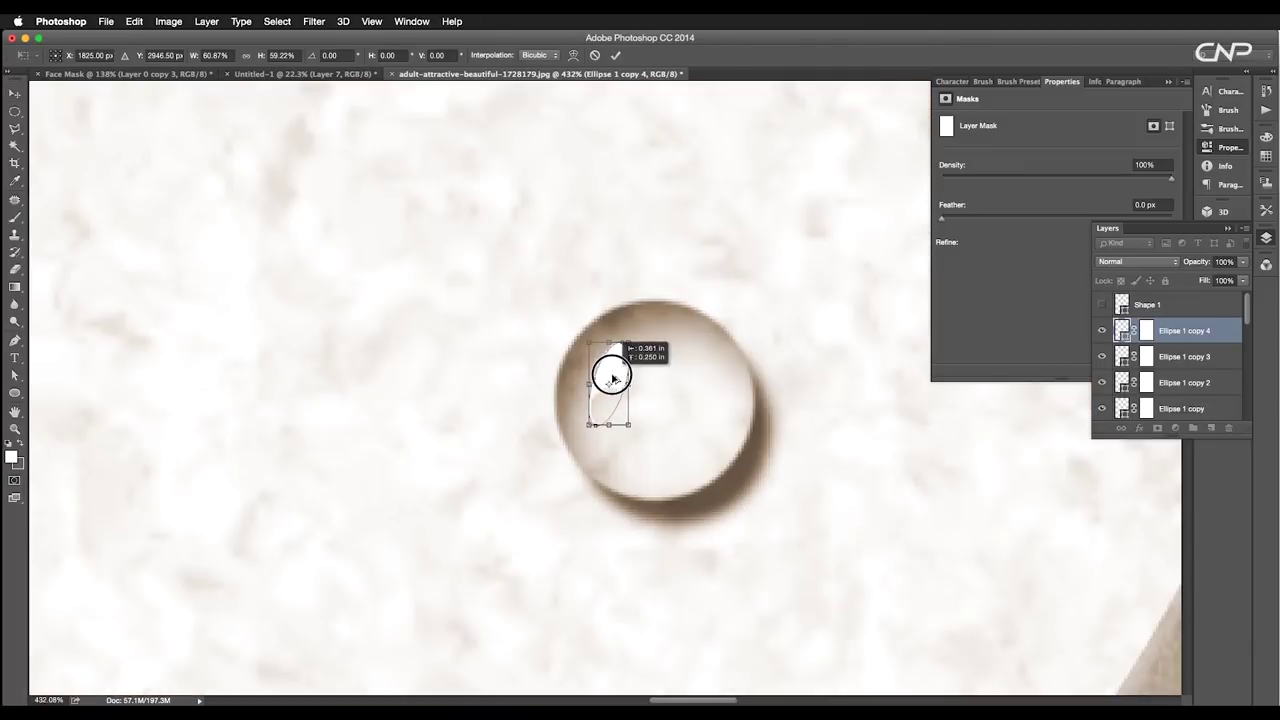
key("Return")
left_click_drag(612, 376, 594, 400)
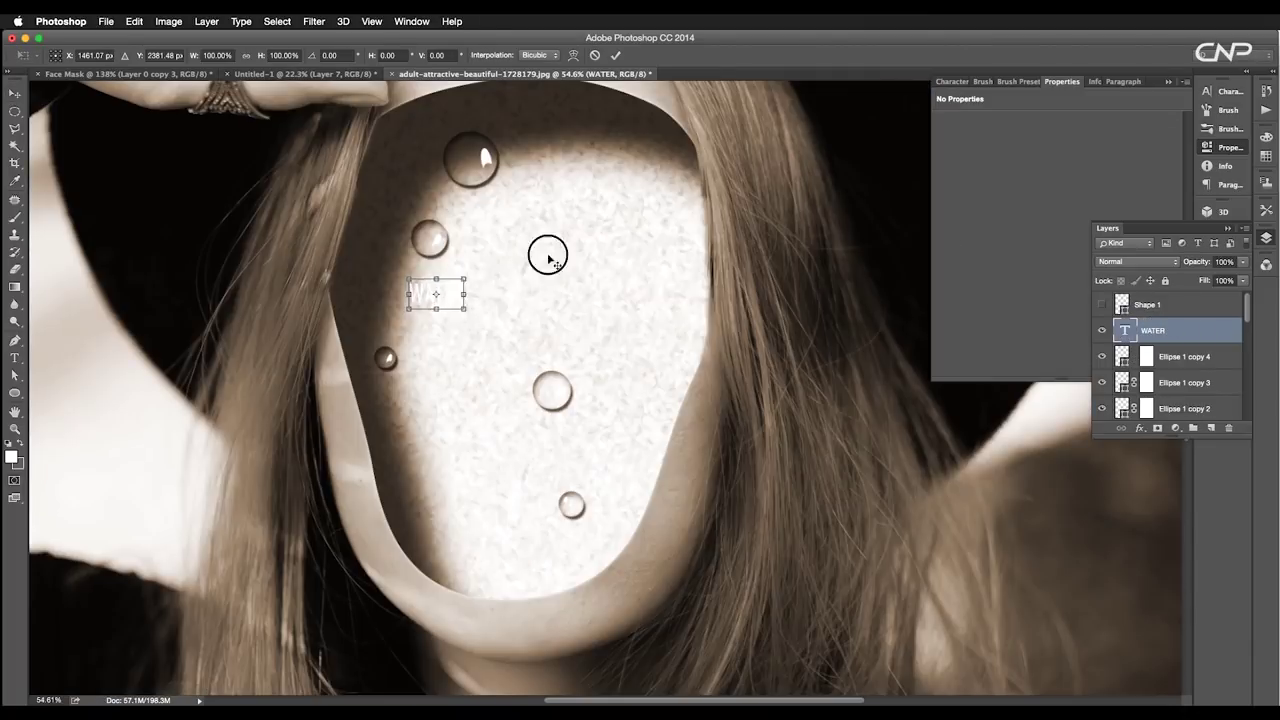
- Set the text WATER large across the middle of the hollow face in black (000000) Arabic Typesetting Regular
left_click_drag(543, 251, 670, 245)
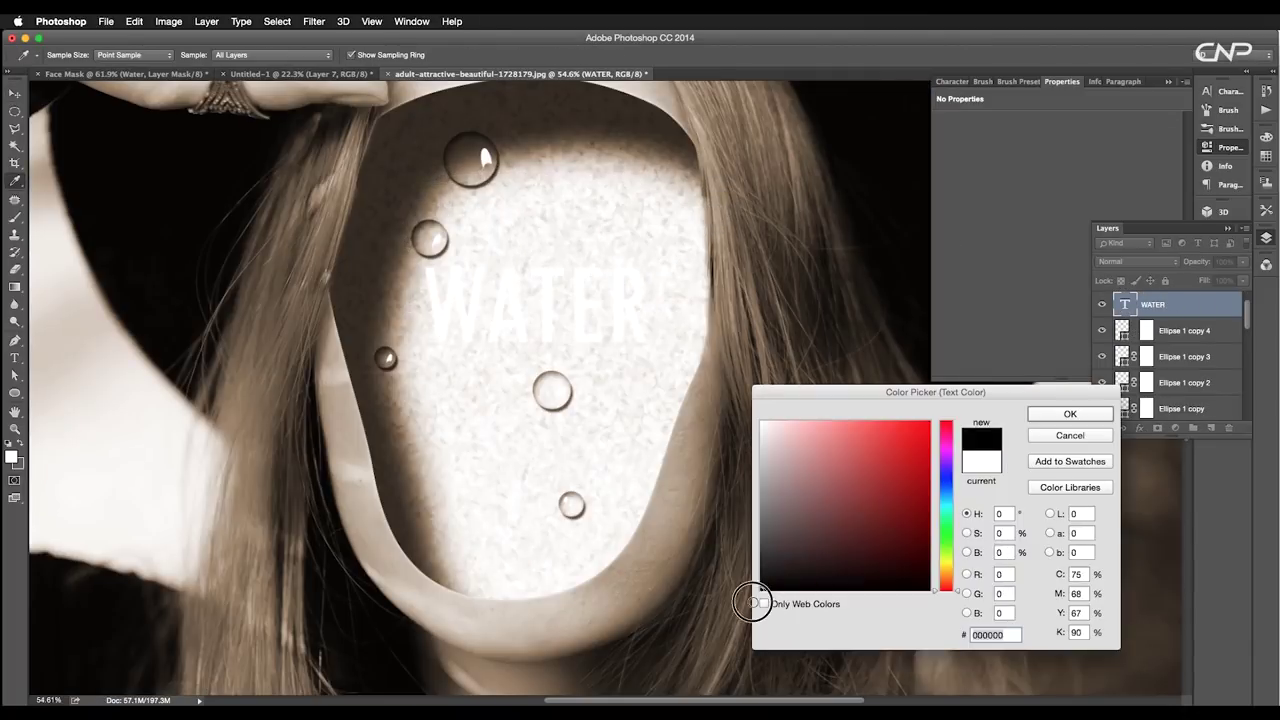
left_click(757, 594)
left_click(1043, 411)
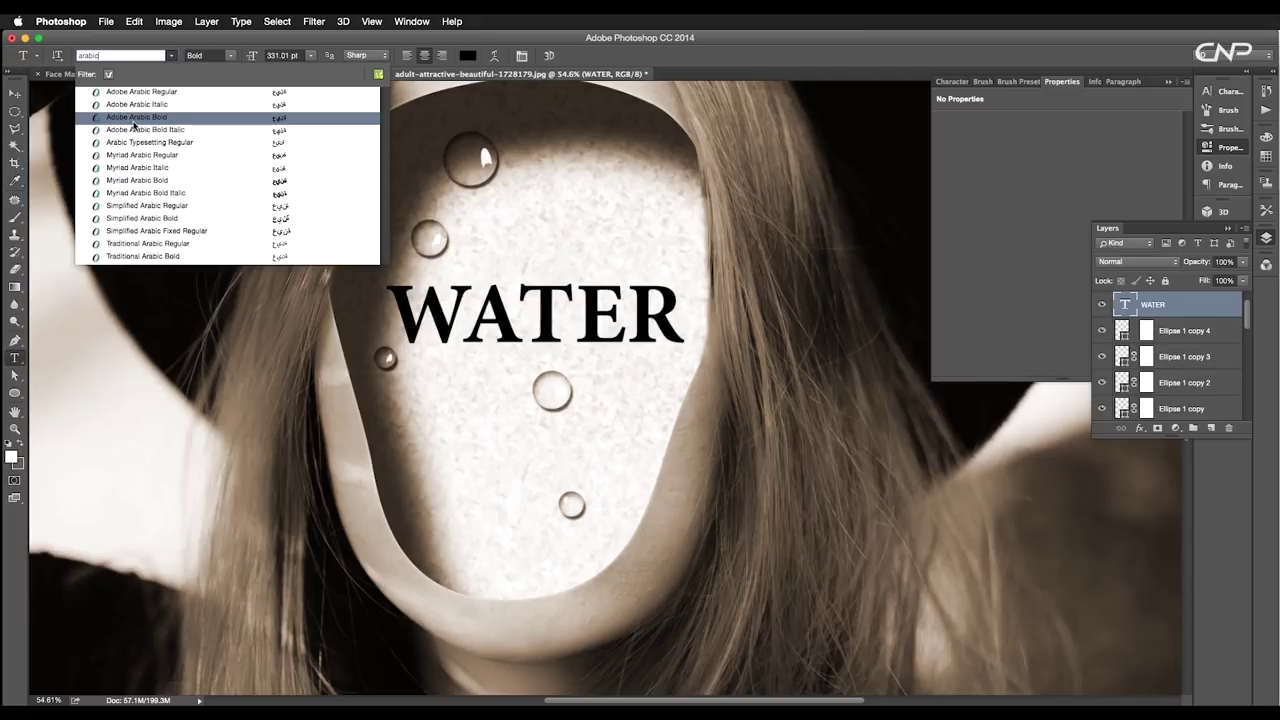
left_click(133, 139)
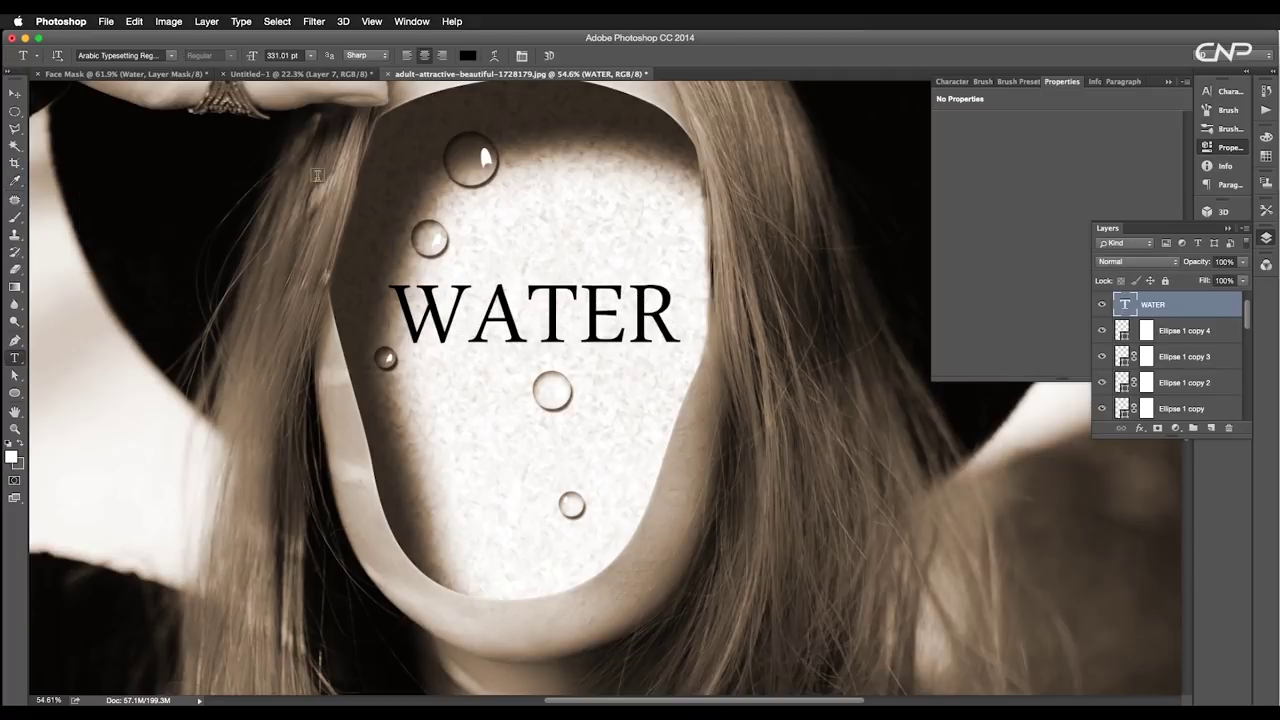
- Add a Pattern Overlay to the WATER text using the dark black-and-white wavy pattern at 100% opacity and 77% scale
double_click(1203, 309)
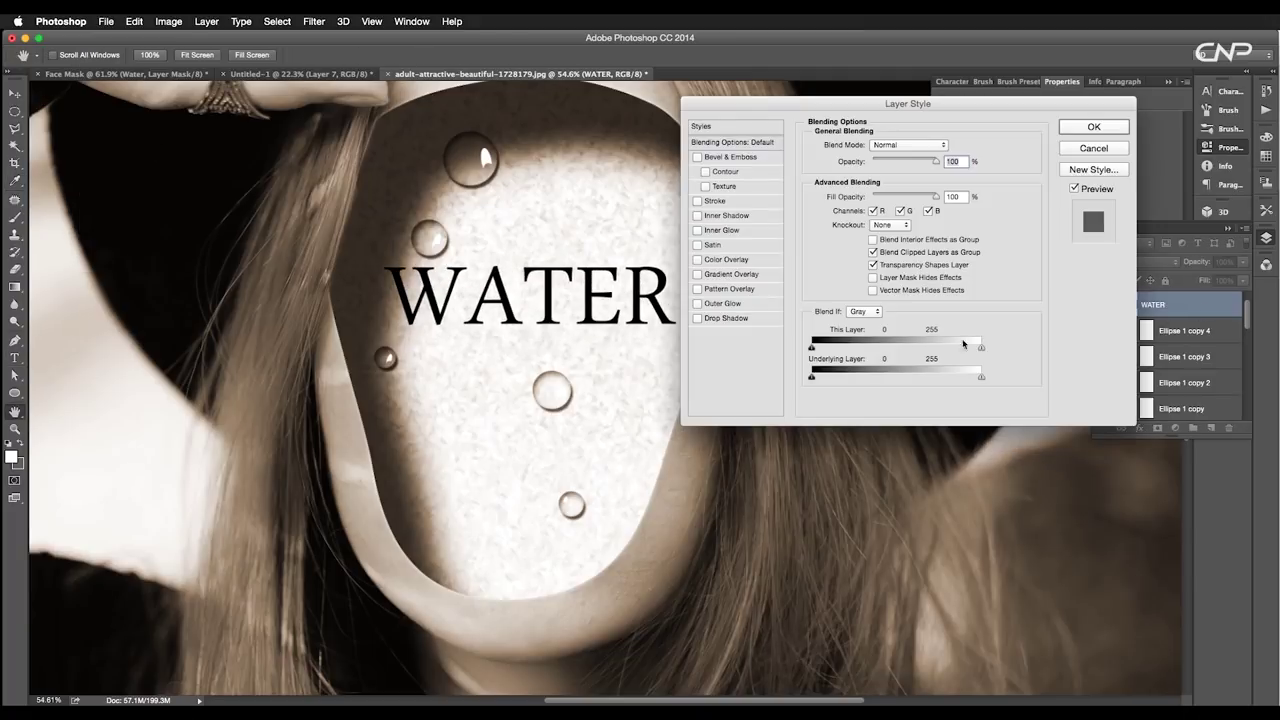
left_click(730, 289)
left_click(895, 197)
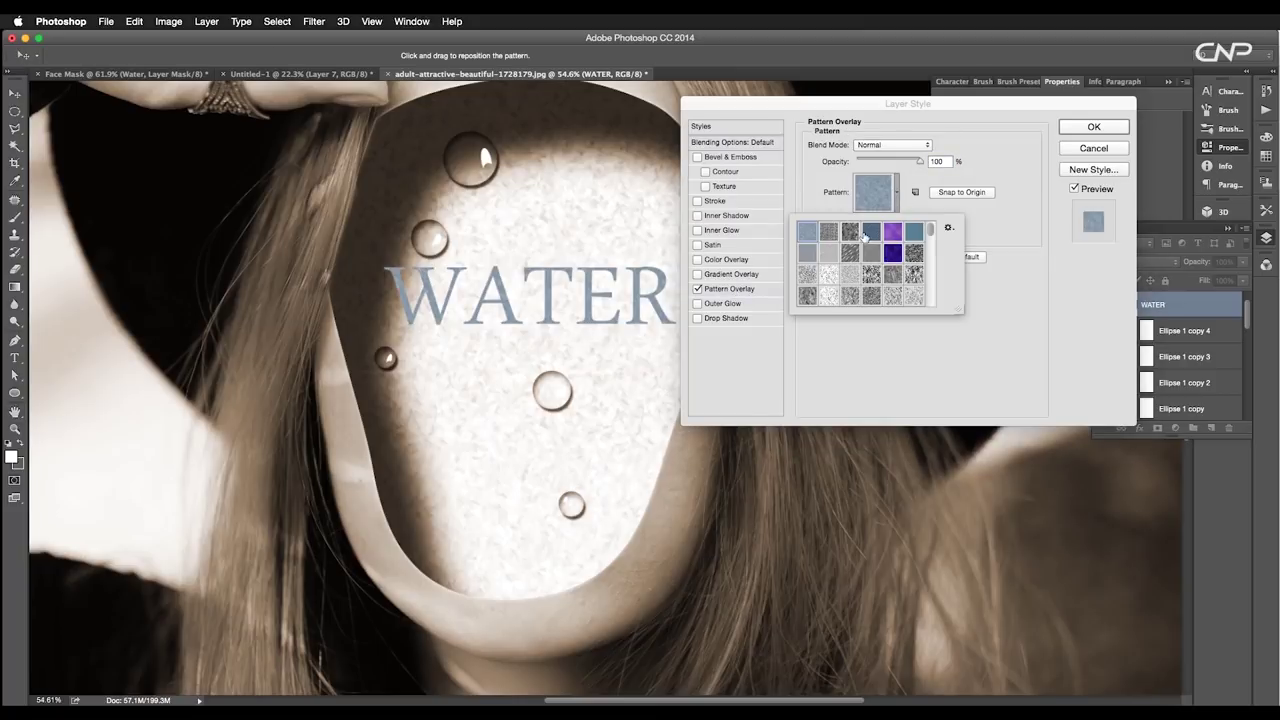
left_click(851, 236)
left_click(914, 256)
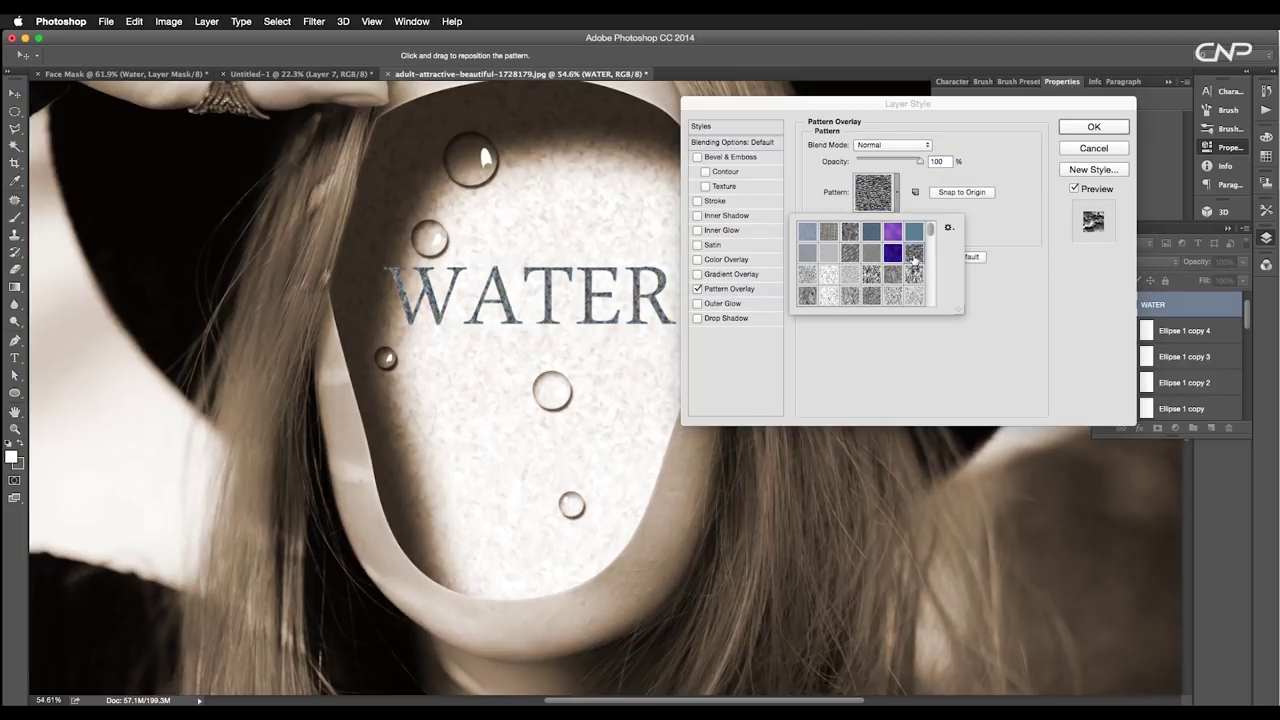
left_click(895, 197)
mouse_move(889, 219)
left_mouse_down()
mouse_move(874, 220)
mouse_move(882, 227)
left_mouse_up()
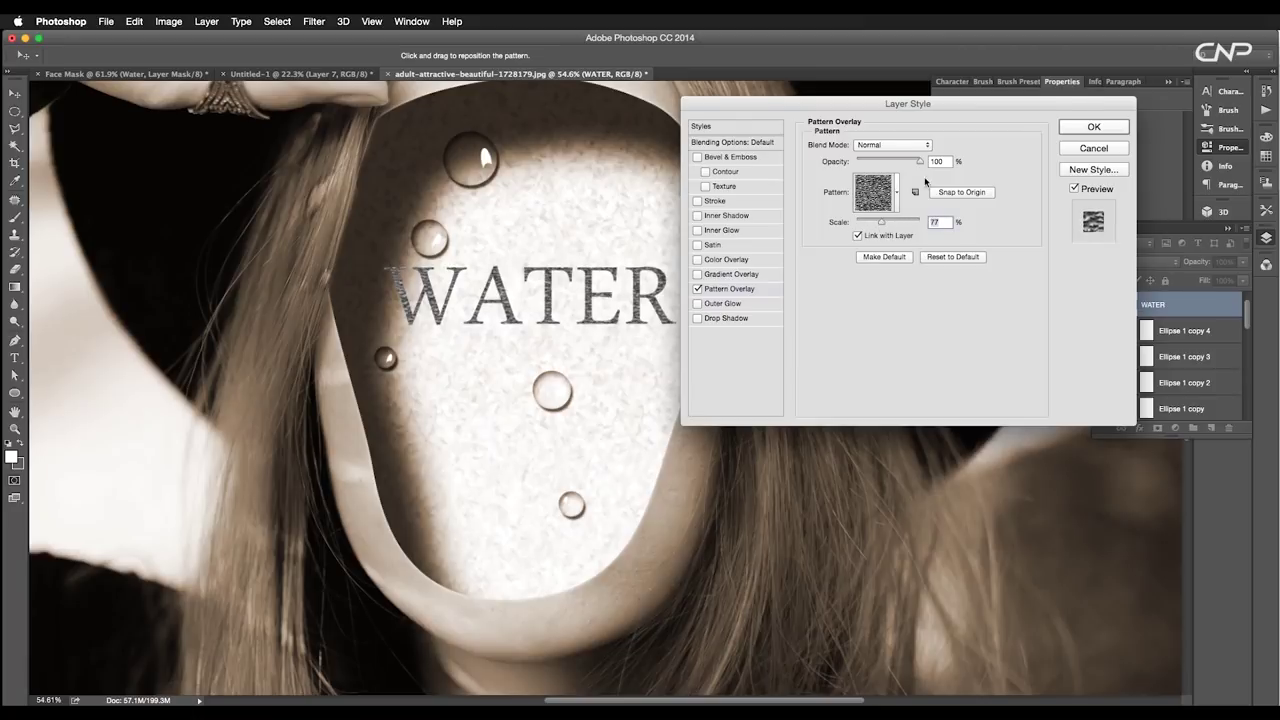
left_click(1094, 126)
- Place the WATER layer beneath the droplets in Overlay blend mode and set its pattern overlay scale to 81%
left_click(1136, 261)
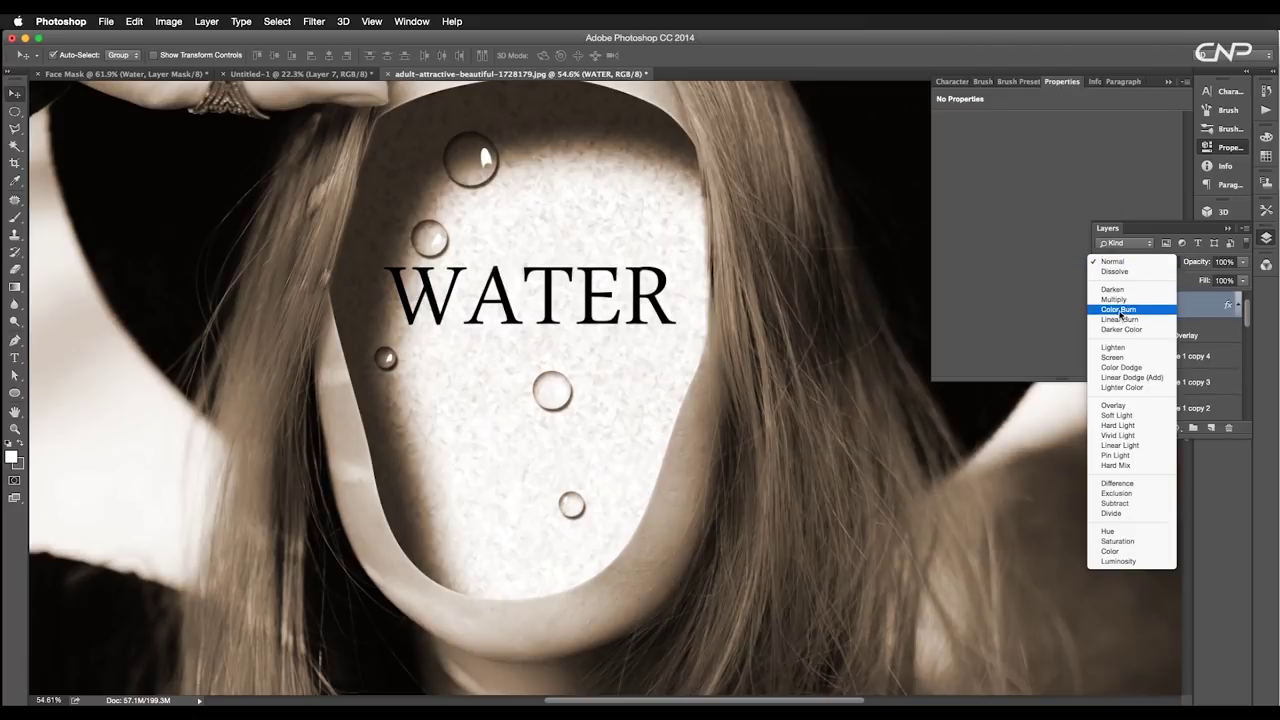
left_click(1113, 405)
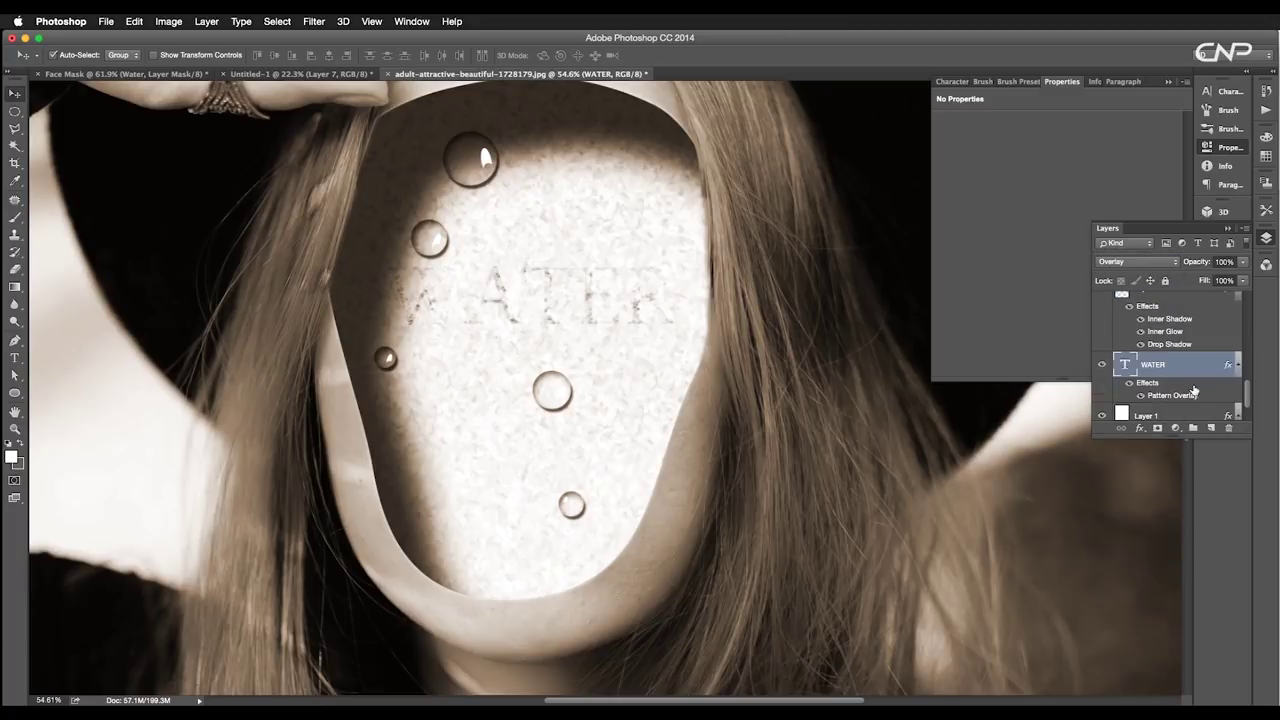
double_click(1172, 395)
scroll(528, 291, "up", 5)
scroll(551, 297, "down", 3)
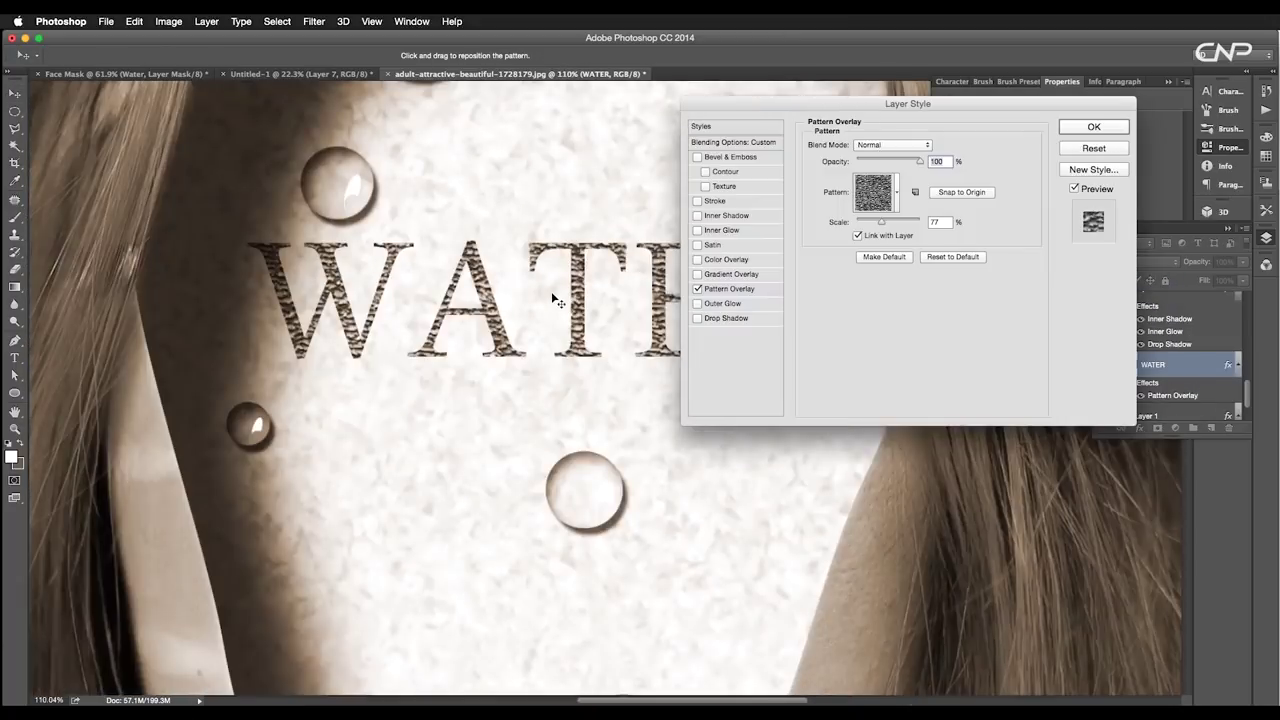
left_click_drag(887, 227, 883, 225)
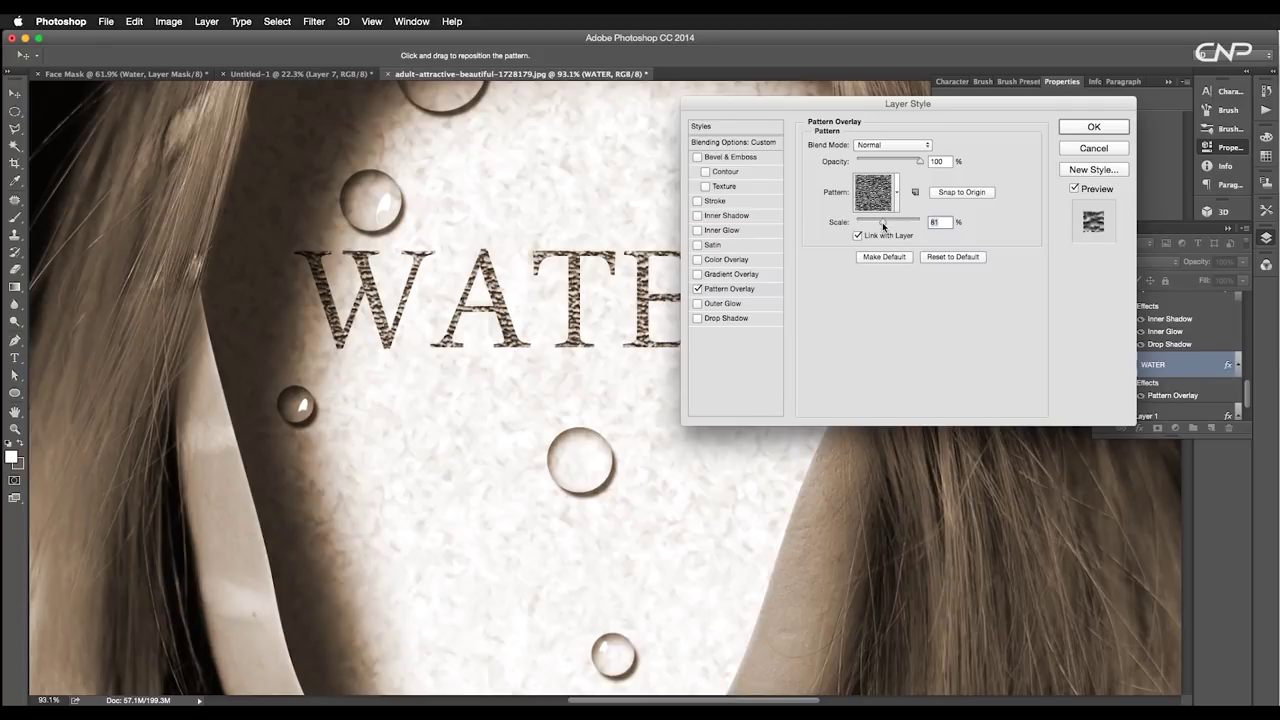
left_click(1076, 127)
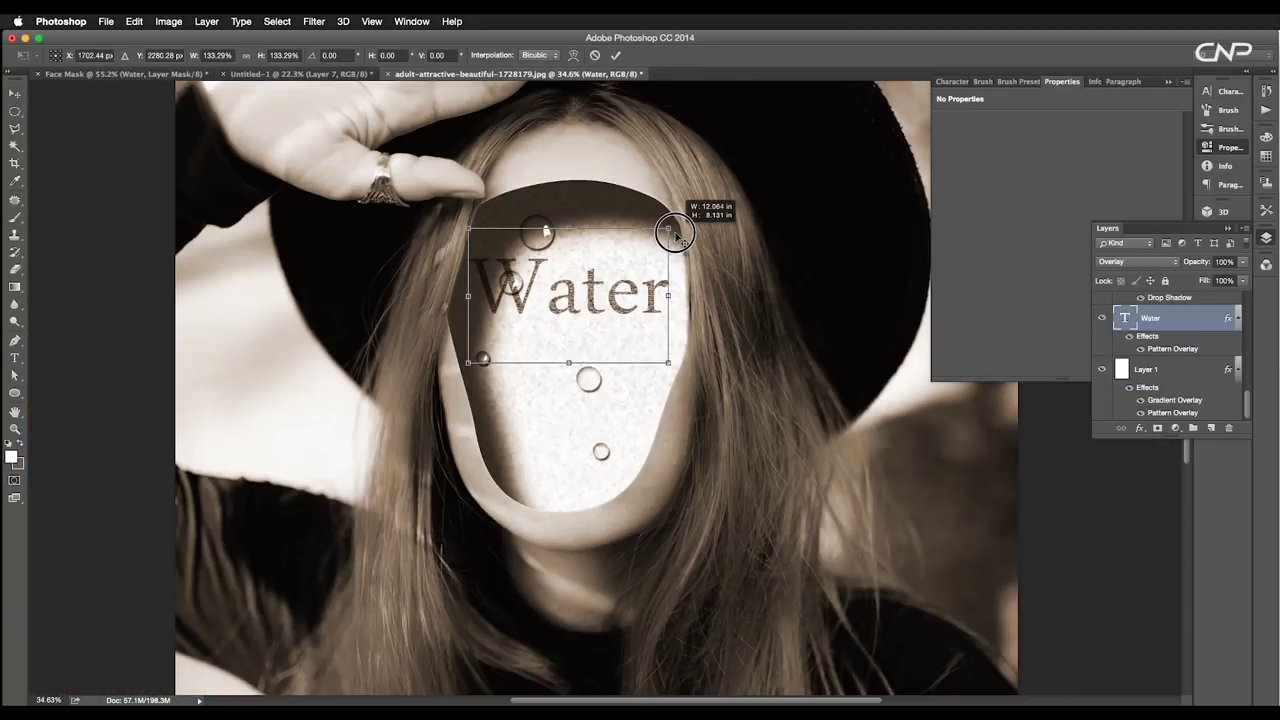
- Change the text to "Water" and scale it up to about 133% across the hollow face
left_click_drag(676, 234, 674, 231)
key("Return")
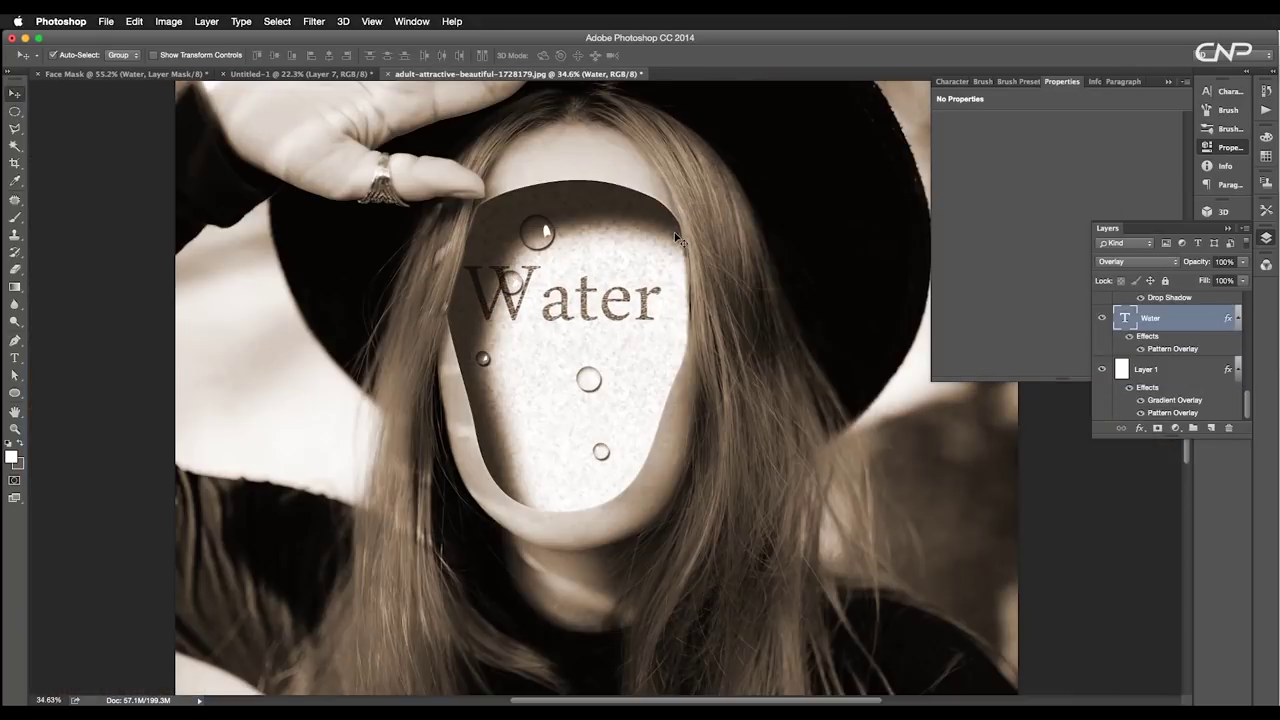
- Set the tracking of the "Water" text to 100 so its letters spread across the hollow face
left_click_drag(1120, 133, 1114, 135)
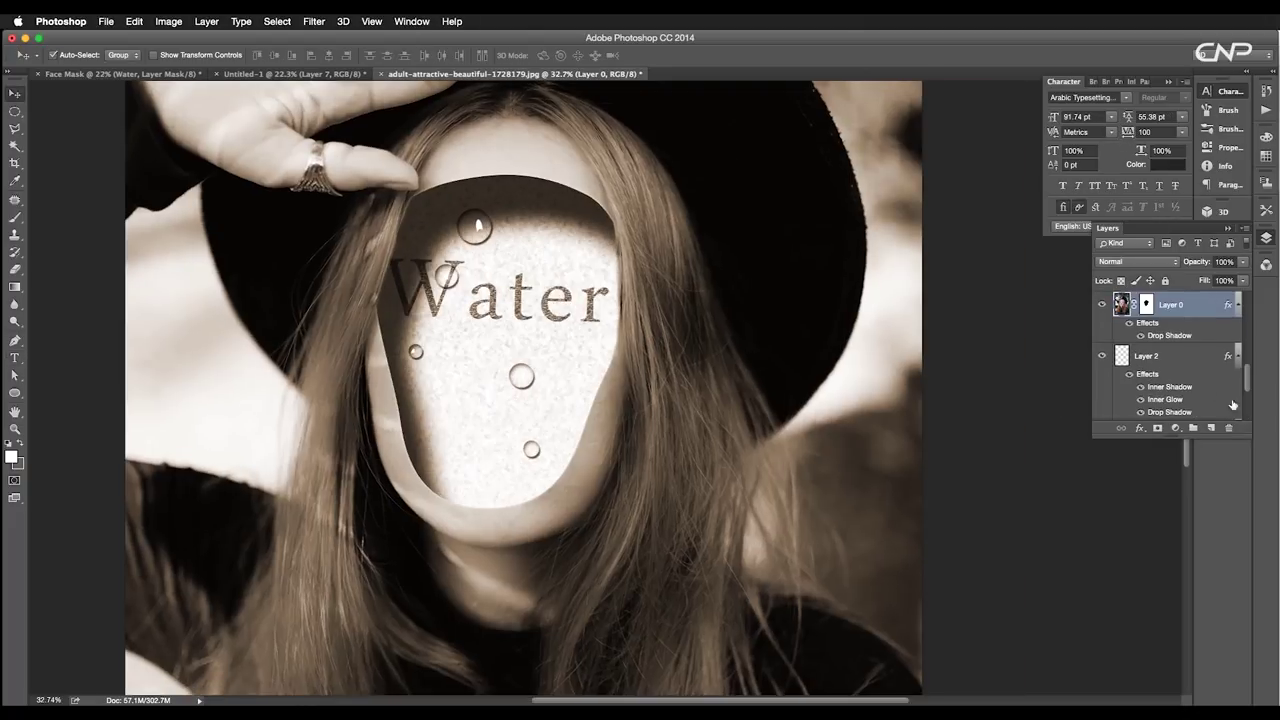
scroll(1189, 384, "down", 5)
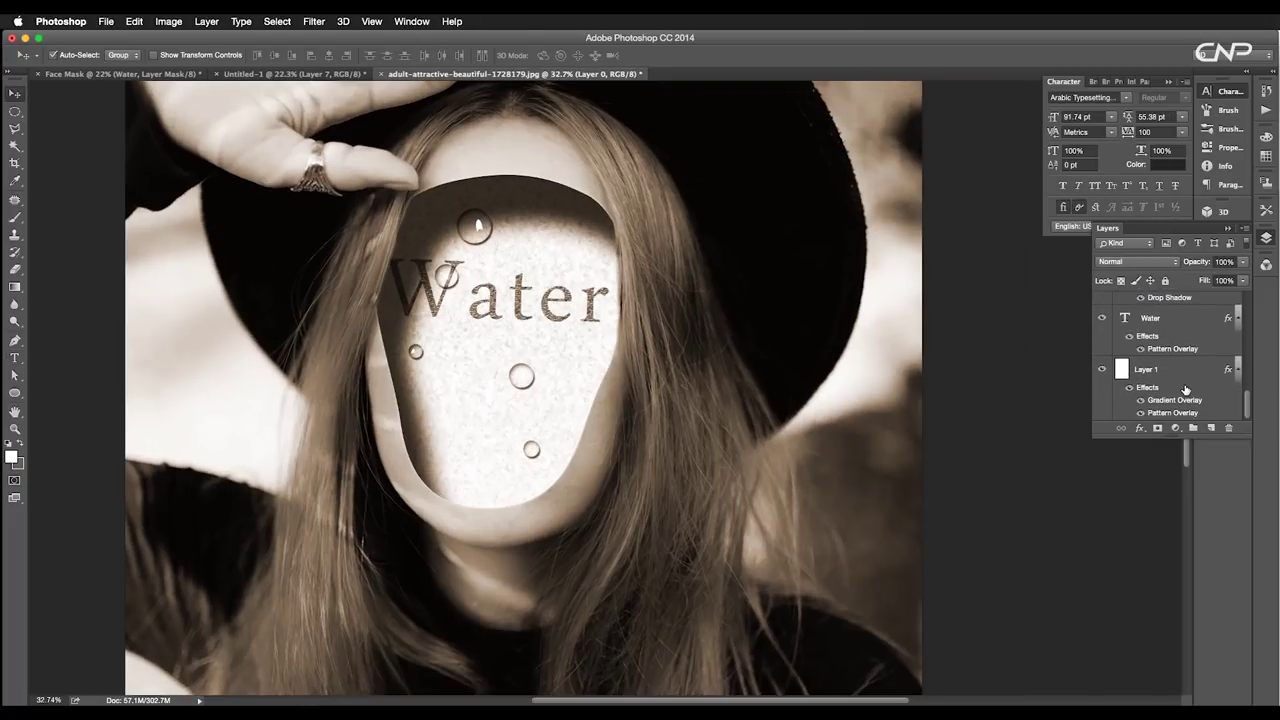
scroll(1186, 392, "up", 5)
- Identify the droplet layer, Layer 2, by toggling its visibility, and add a new empty layer directly above it
left_click(1181, 367)
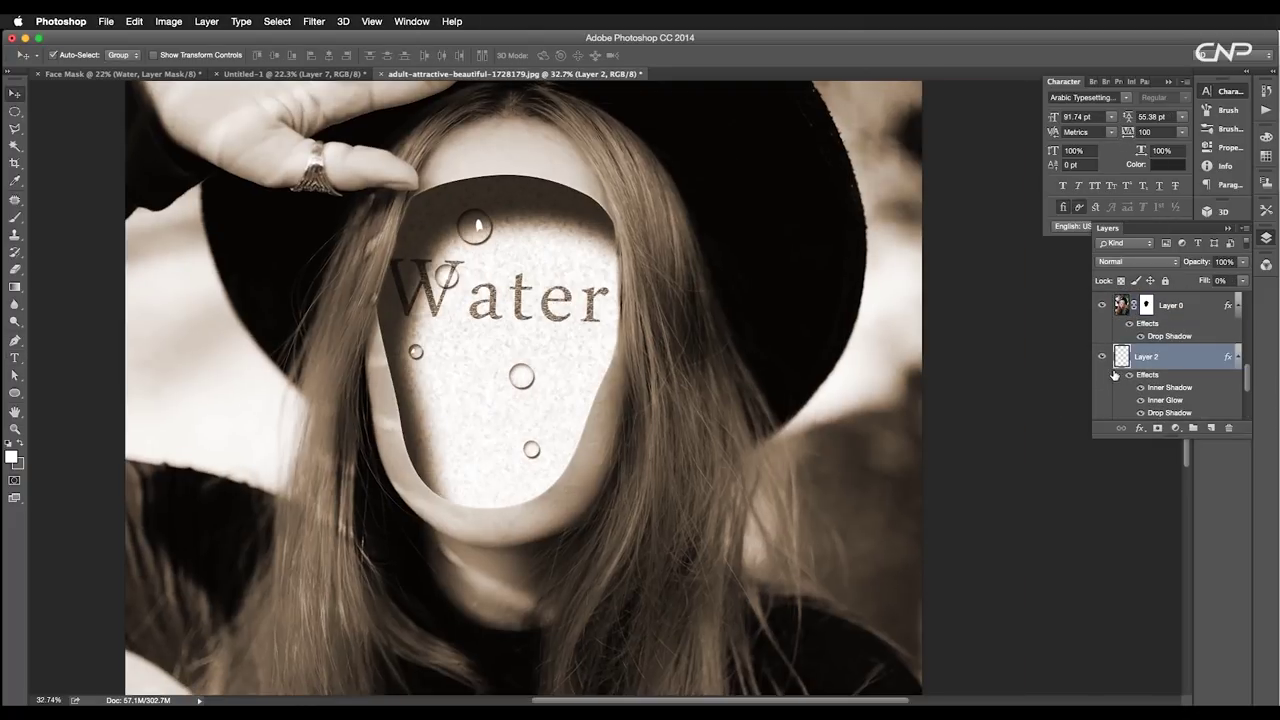
left_click(1103, 360)
left_click(1103, 360)
left_click(1210, 428)
- Paint a black shadow along the hollow's inner left and lower edge with a soft 150 px brush at 0% hardness
key("i")
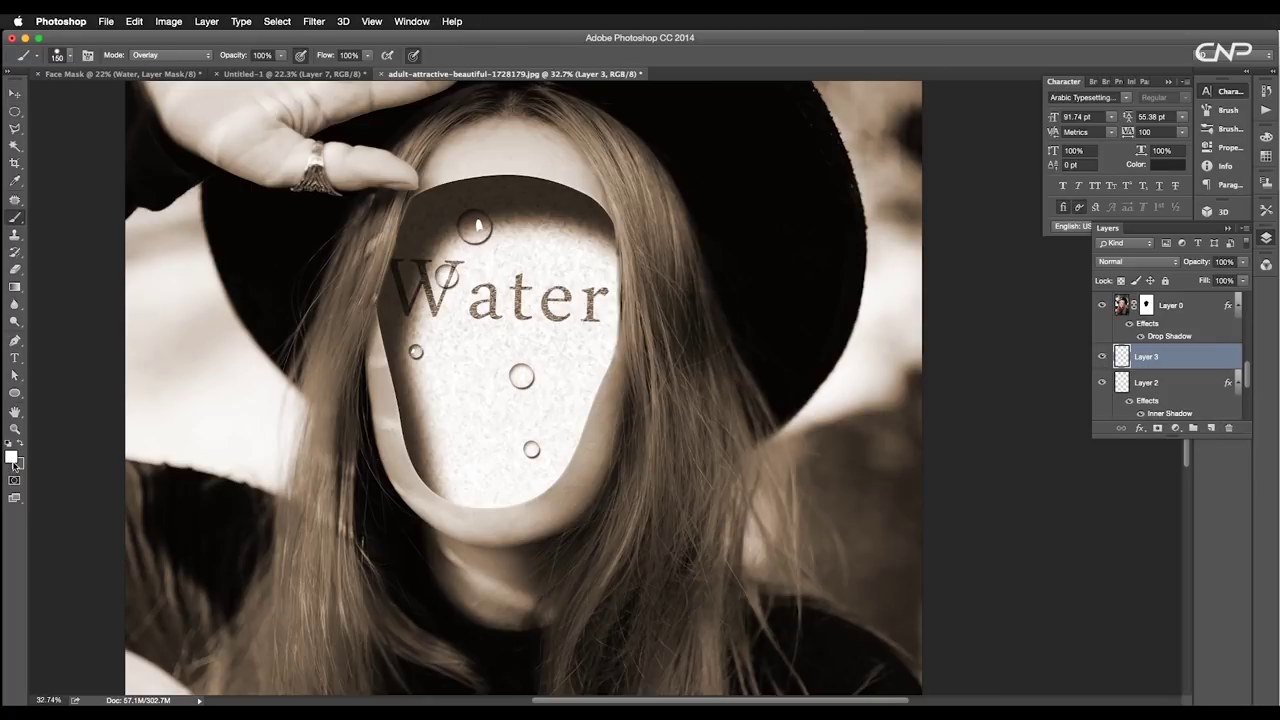
left_click(11, 457)
left_click(762, 588)
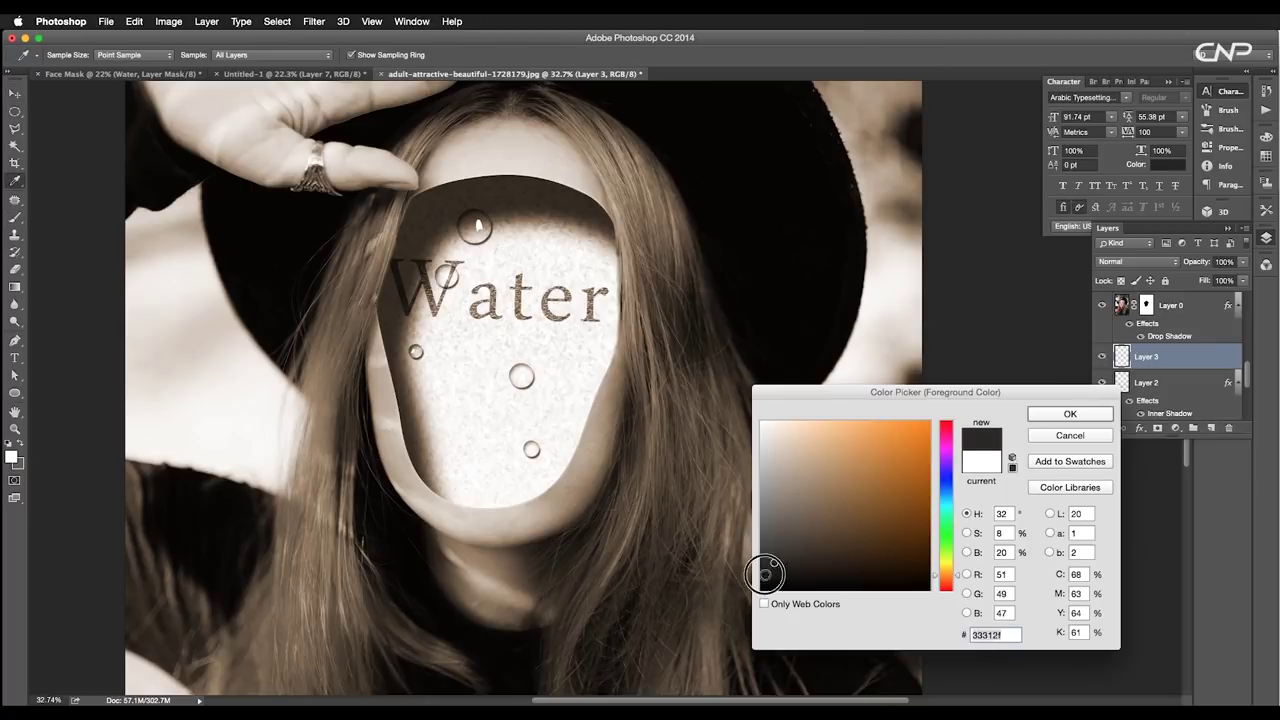
left_click(1071, 415)
key("b")
right_click(677, 423)
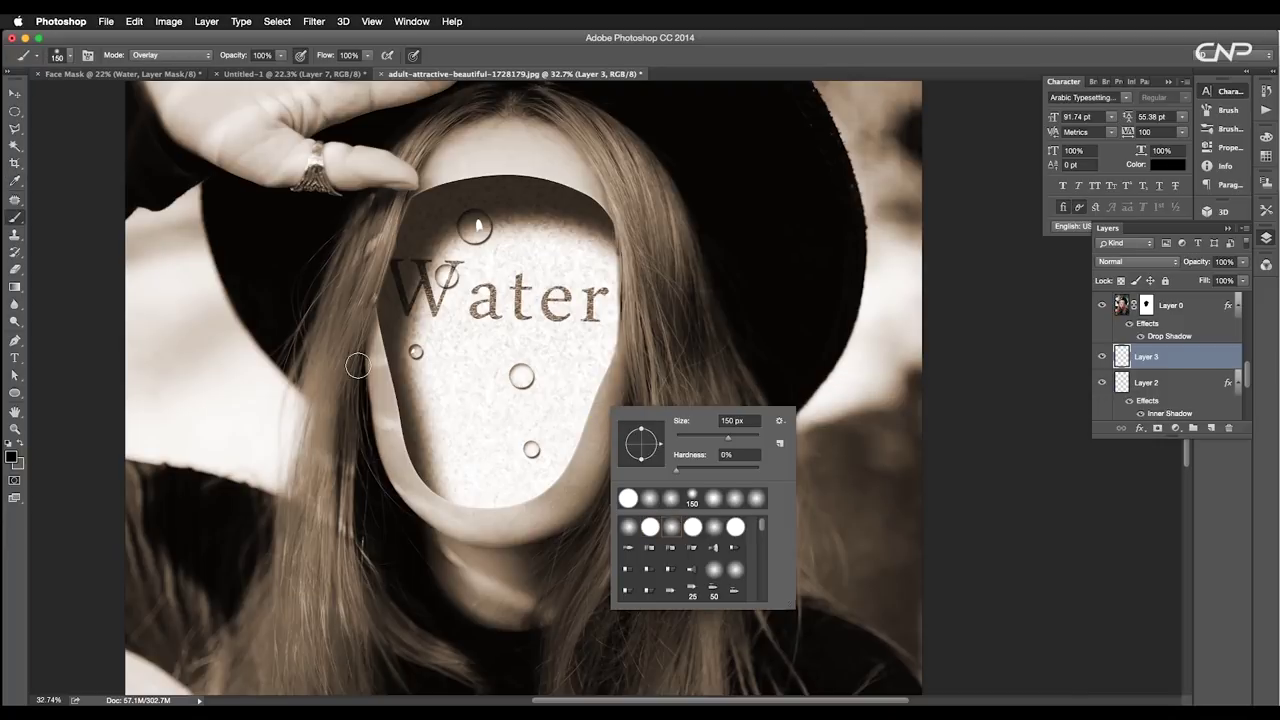
mouse_move(366, 290)
left_mouse_down()
mouse_move(399, 436)
mouse_move(434, 506)
mouse_move(493, 522)
mouse_move(567, 500)
mouse_move(496, 515)
mouse_move(414, 486)
left_mouse_up()
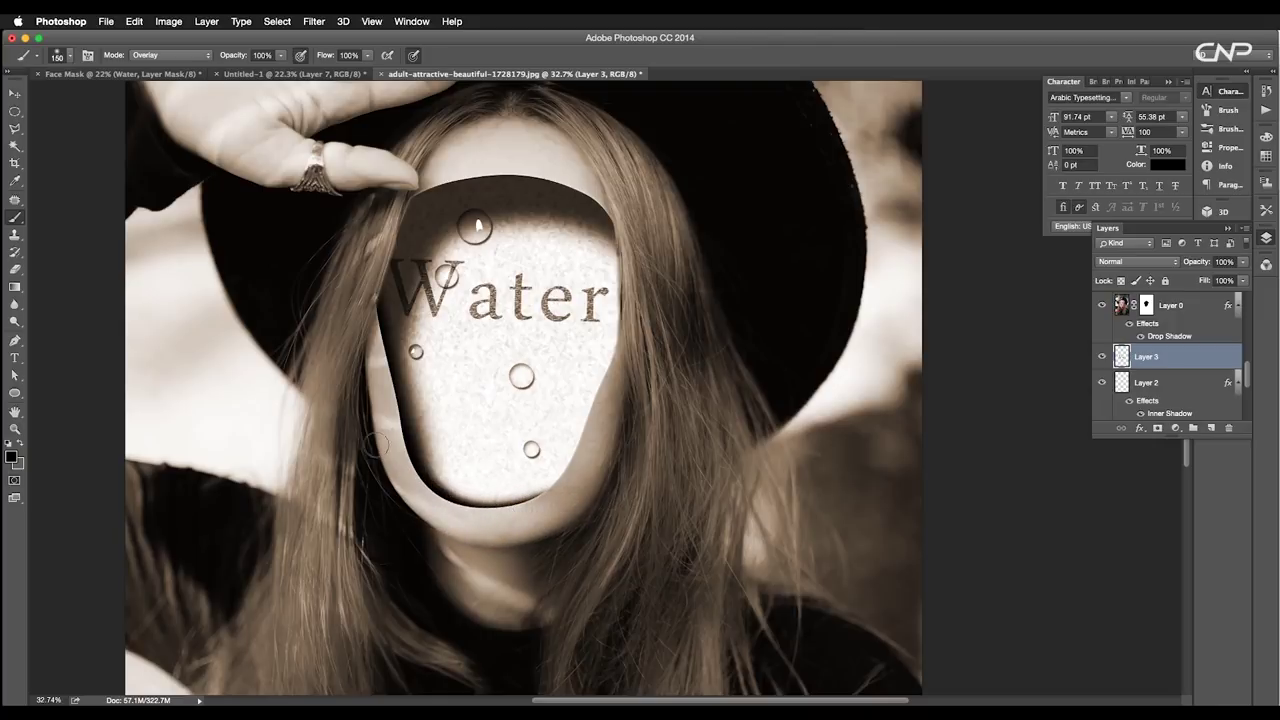
- Reduce the painted shadow layer's fill to 71% and soften it with a Gaussian Blur of about 47 pixels radius
left_click_drag(1219, 298, 1220, 298)
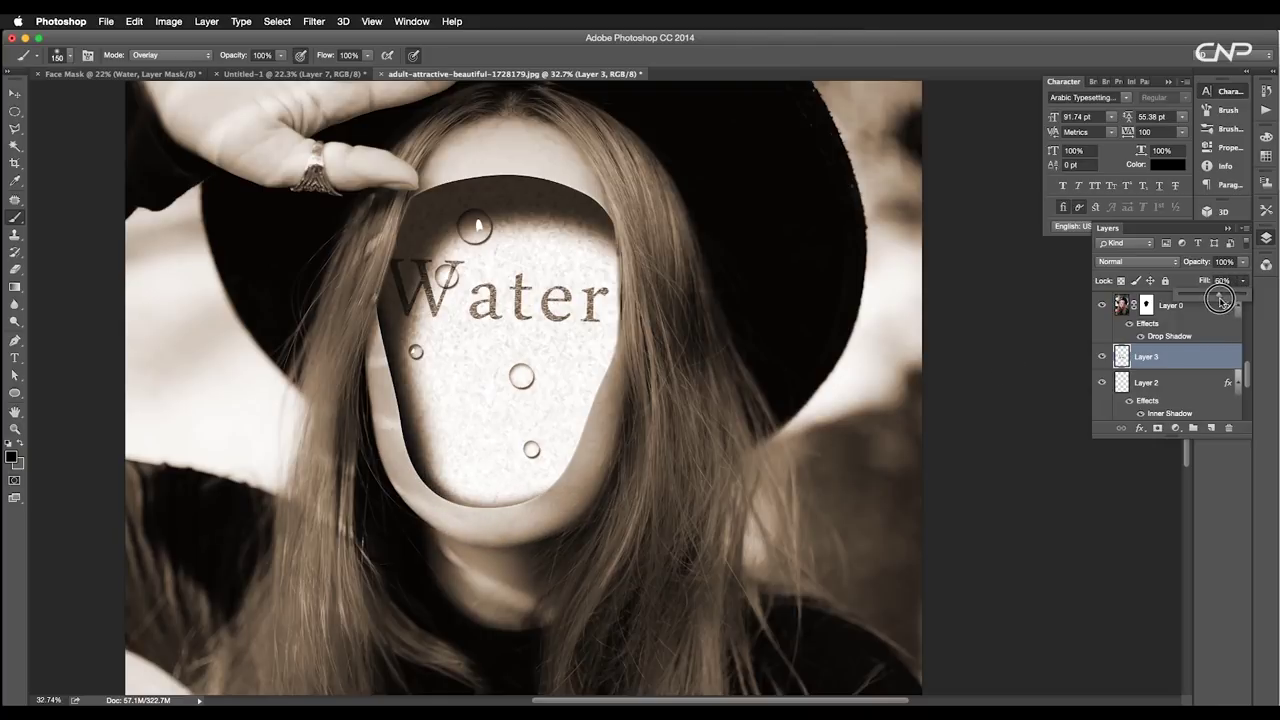
left_click(313, 21)
mouse_move(399, 172)
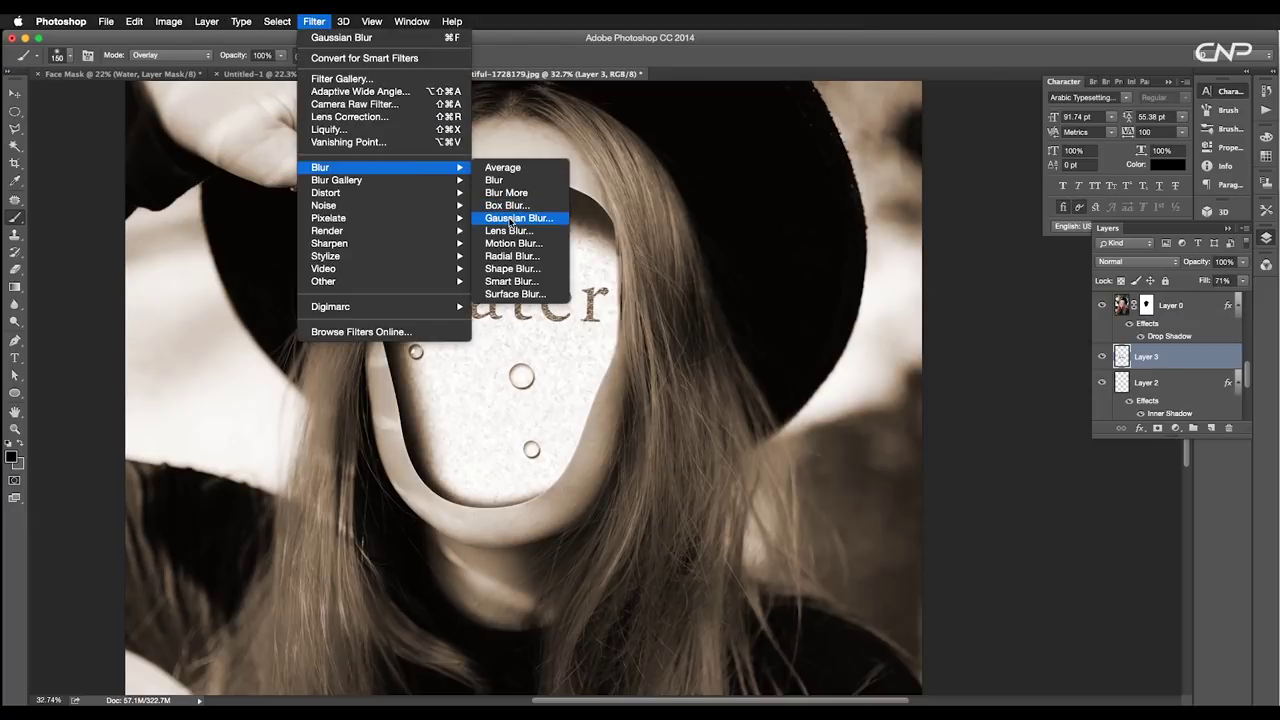
left_click(511, 220)
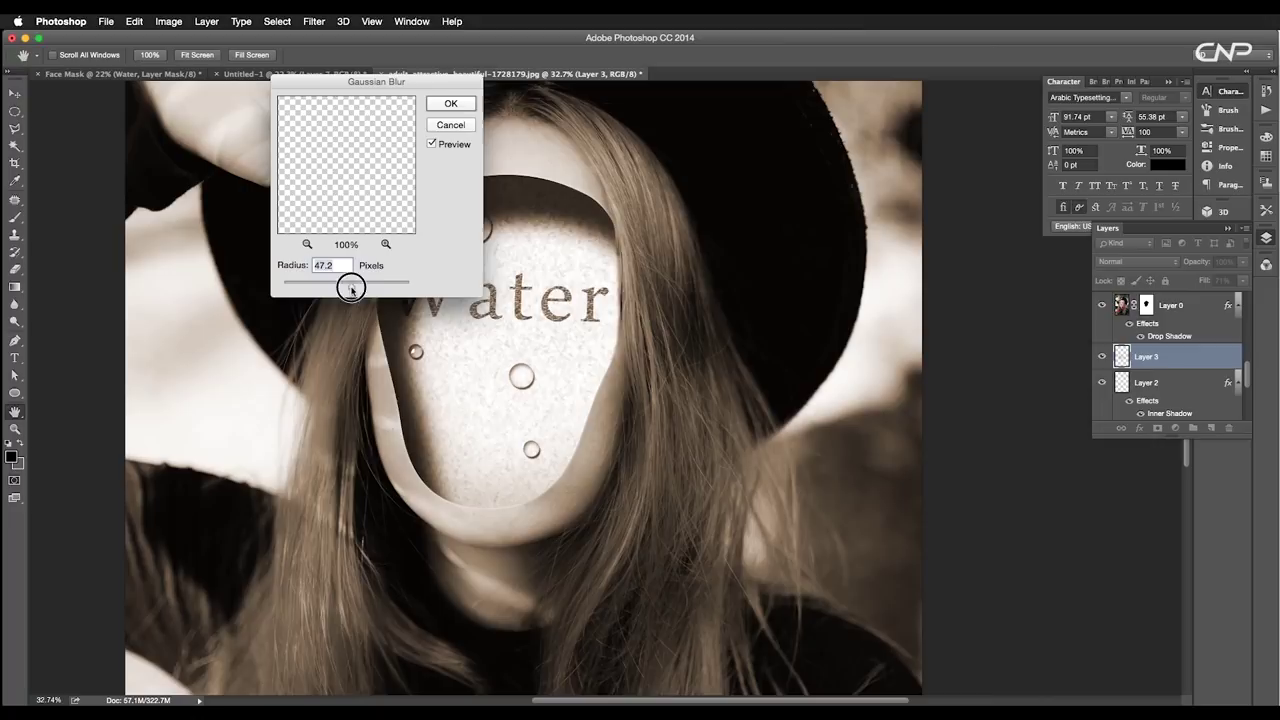
left_click(461, 108)
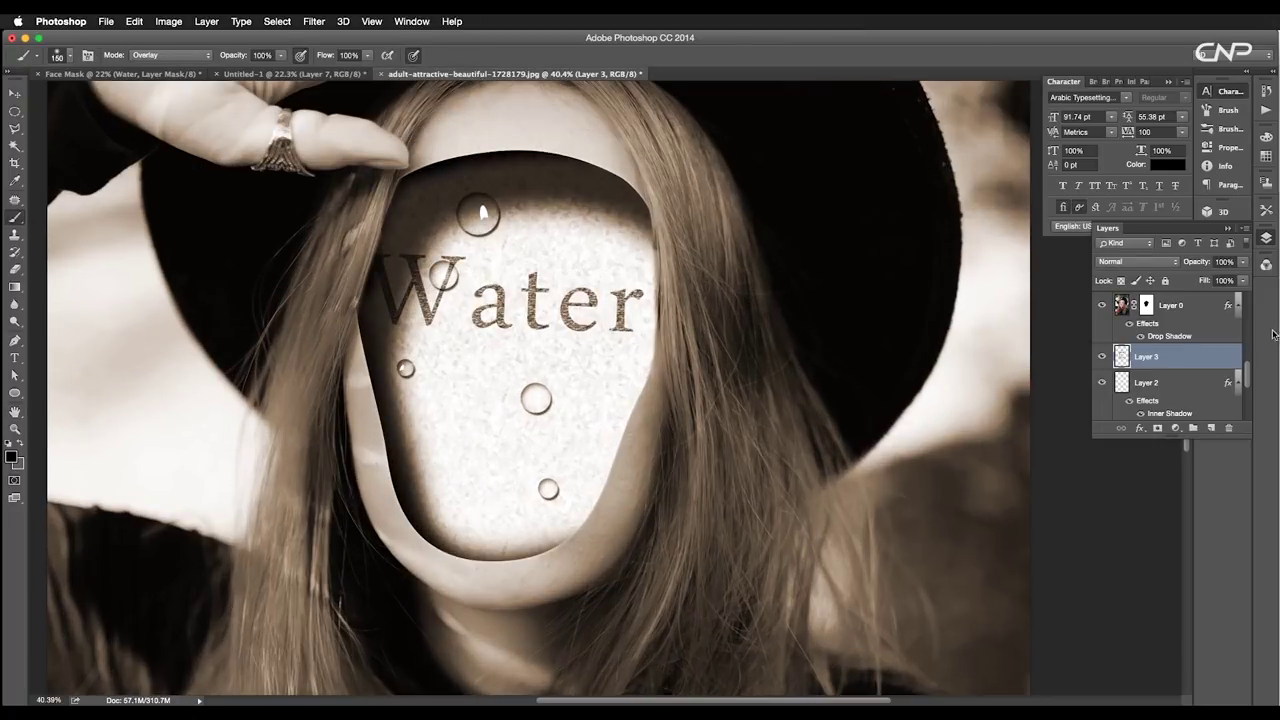
- Set the fill of the shadow layer, Layer 3, to 62% and compare the result with the Face Mask document
left_click_drag(1205, 297, 1213, 297)
scroll(829, 407, "down", 3)
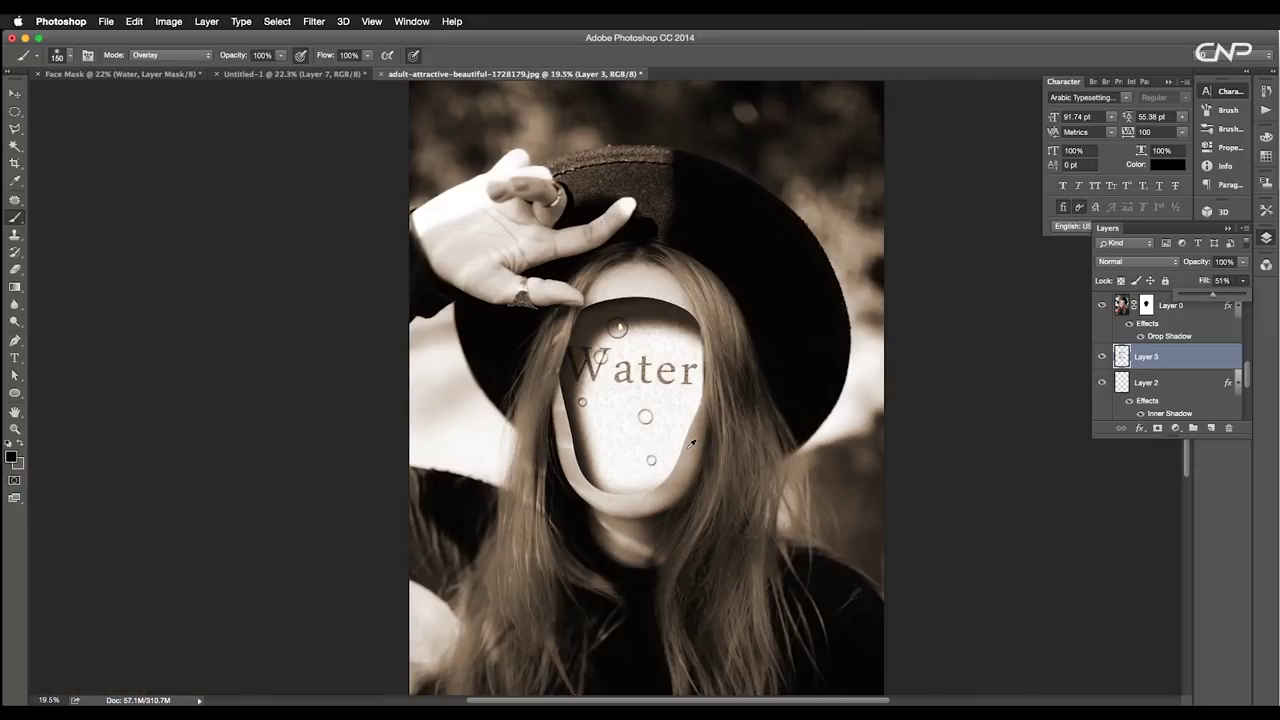
scroll(672, 364, "up", 2)
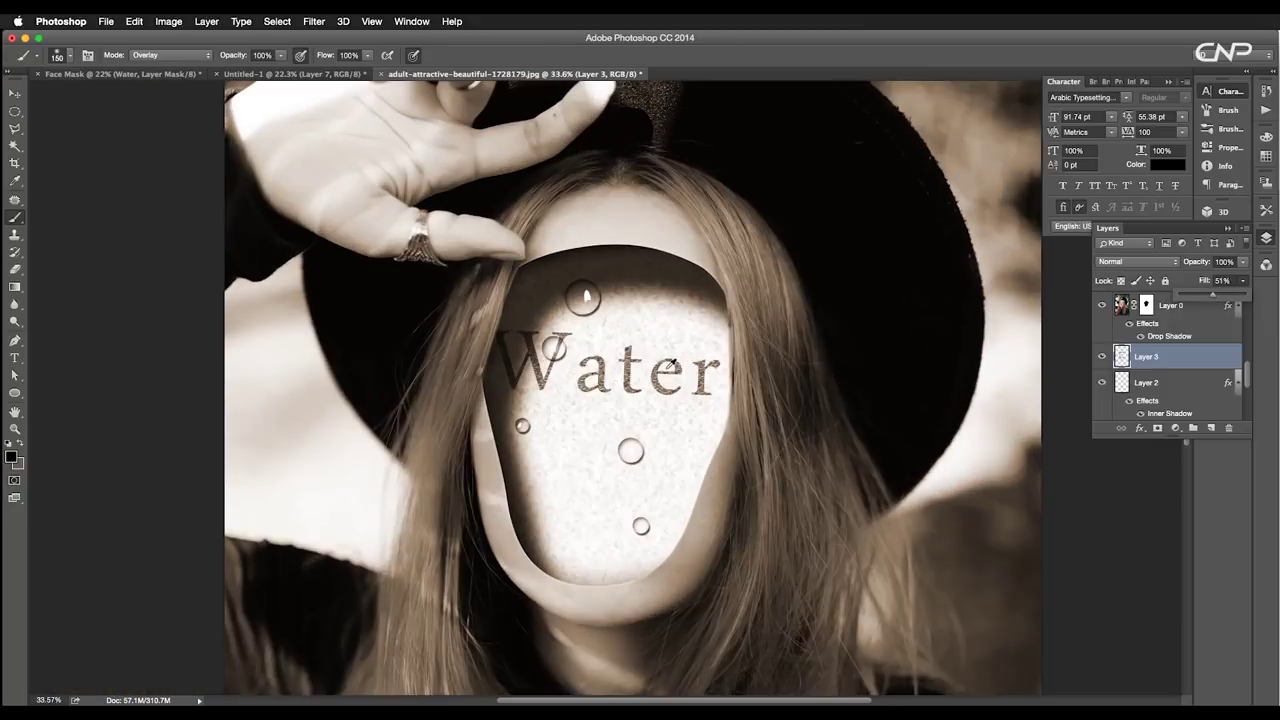
left_click(156, 80)
scroll(614, 250, "up", 2)
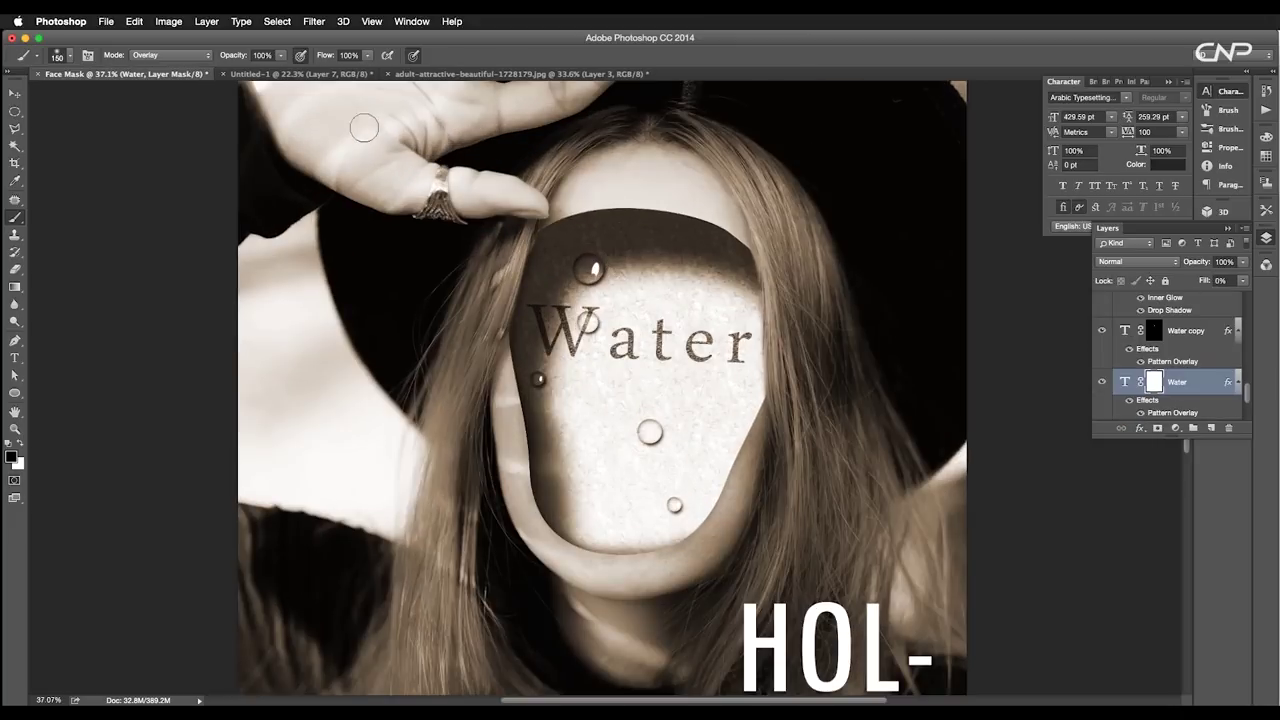
left_click(434, 73)
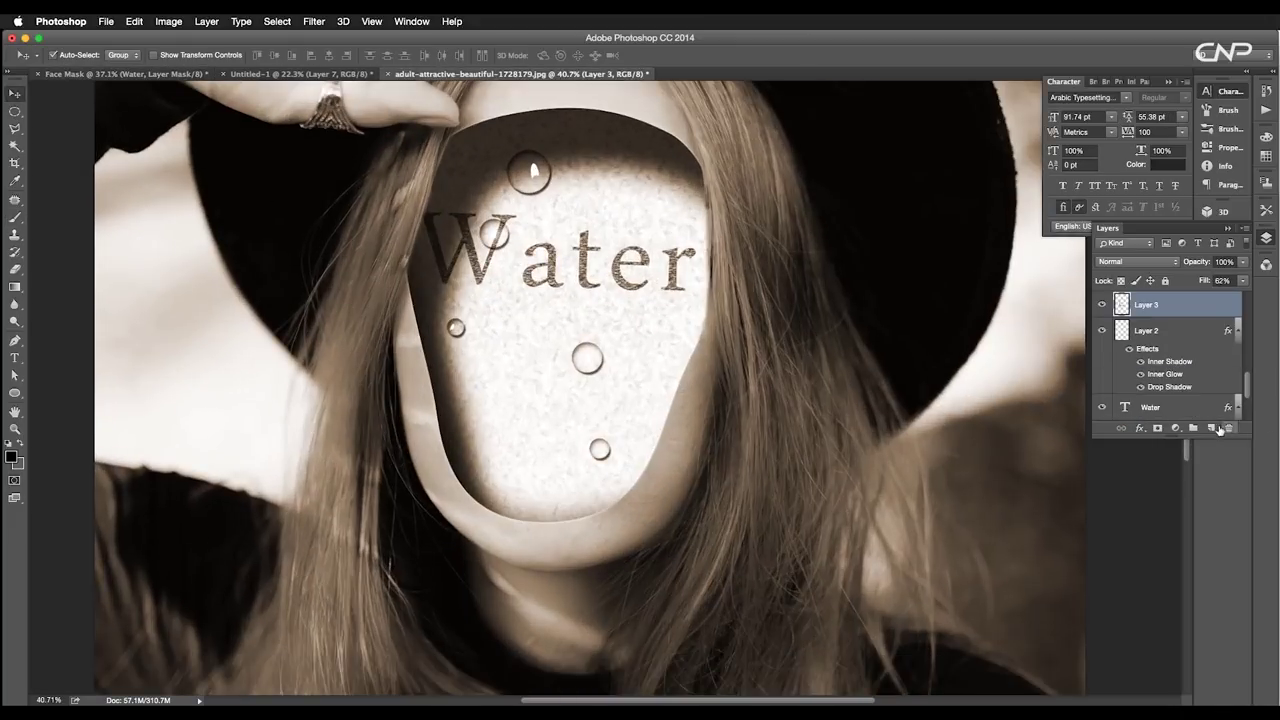
- Add a new layer above Layer 3 and load the Layer 0 mask as a selection around the hollow
left_click(1211, 428)
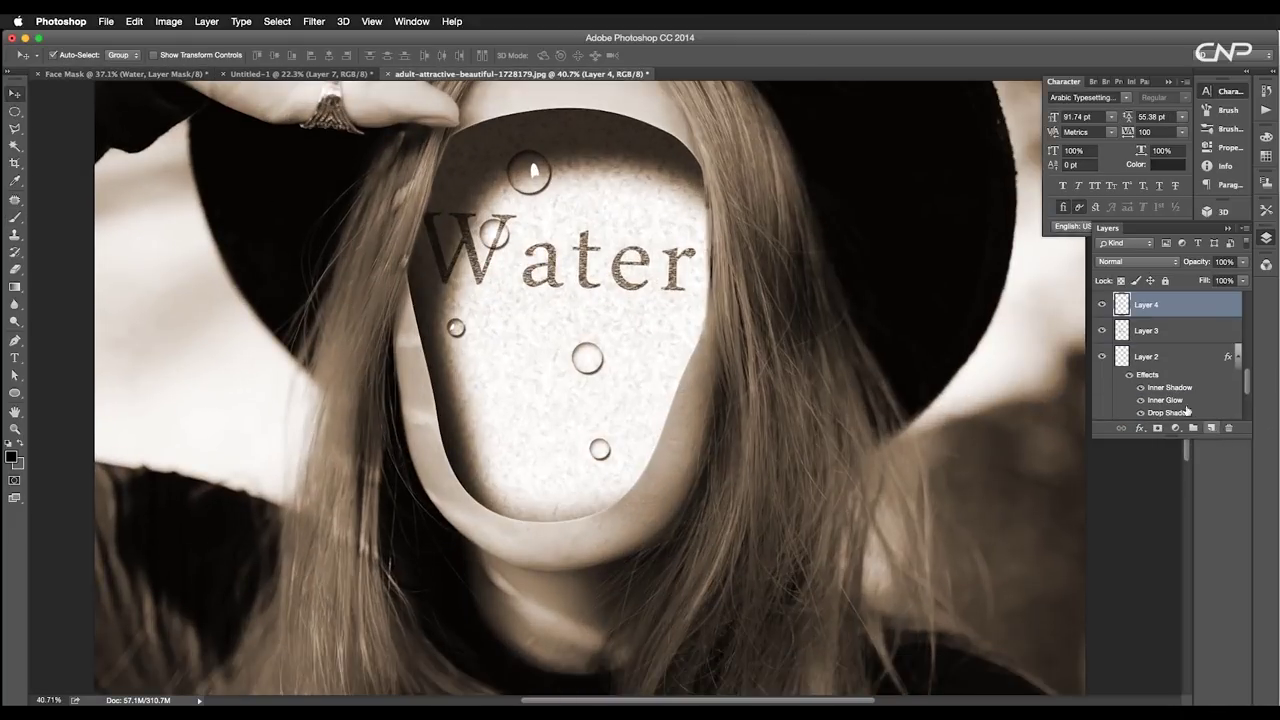
scroll(1137, 340, "up", 3)
left_click(1146, 369, "super")
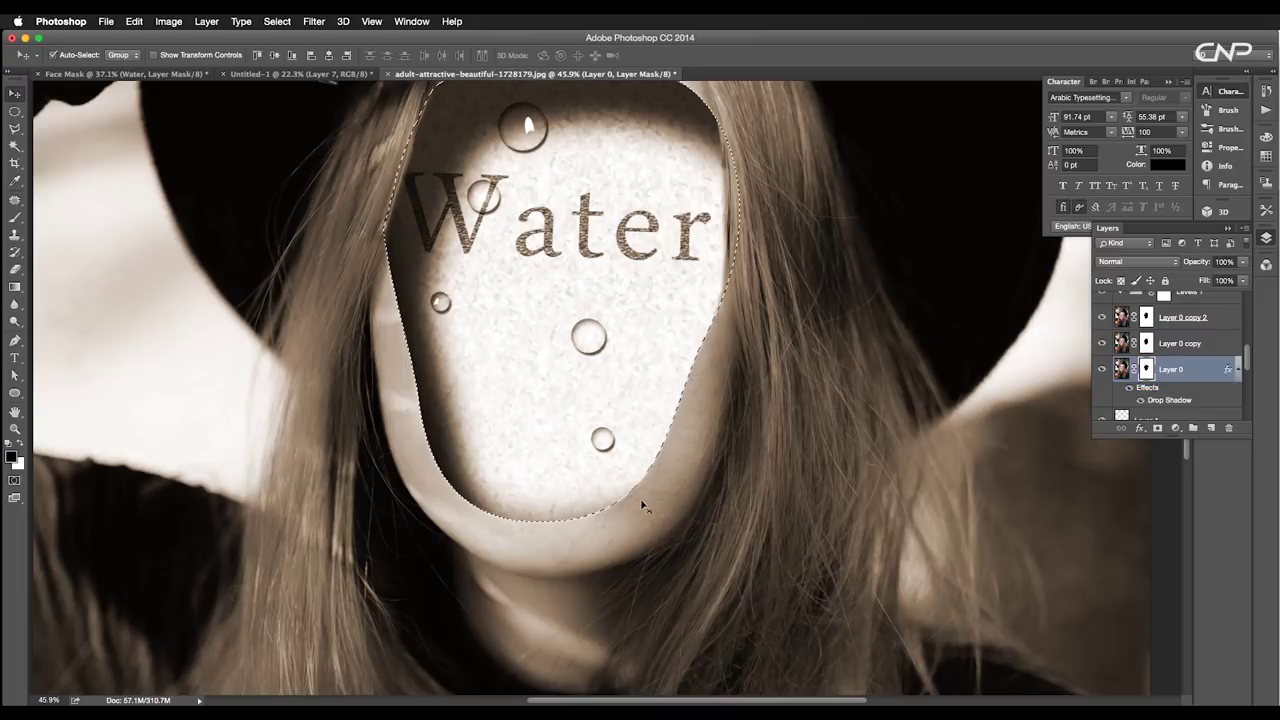
scroll(585, 513, "up", 2)
scroll(1123, 400, "down", 2)
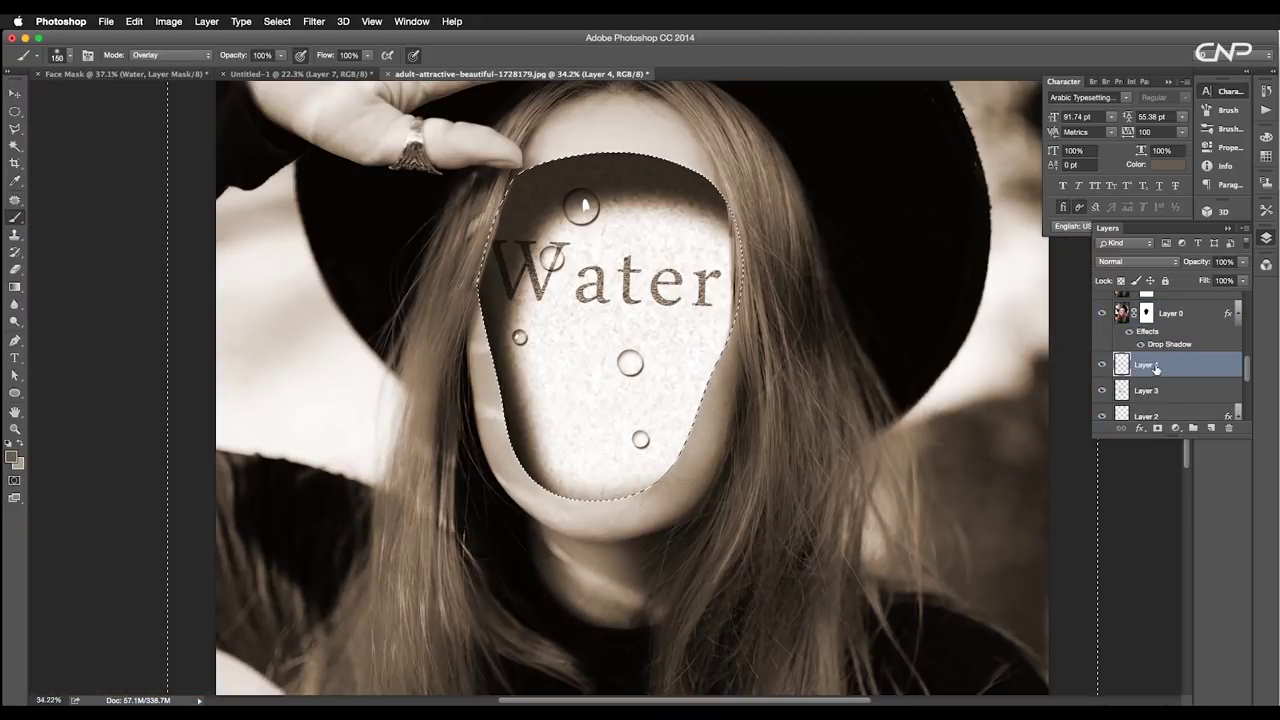
- Move Layer 4 to the top of the layer stack and set its blend mode to Overlay
mouse_move(1156, 369)
left_mouse_down()
mouse_move(1157, 243)
mouse_move(1157, 298)
left_mouse_up()
left_click(1130, 261)
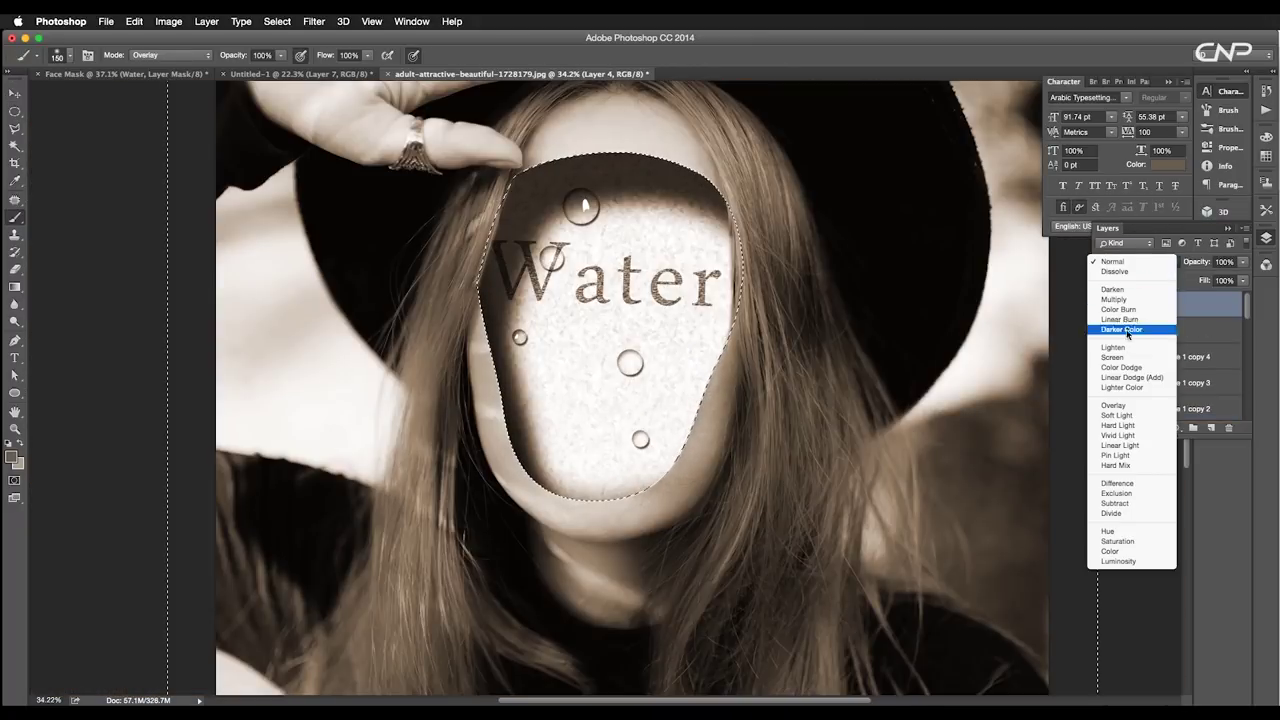
left_click(1119, 407)
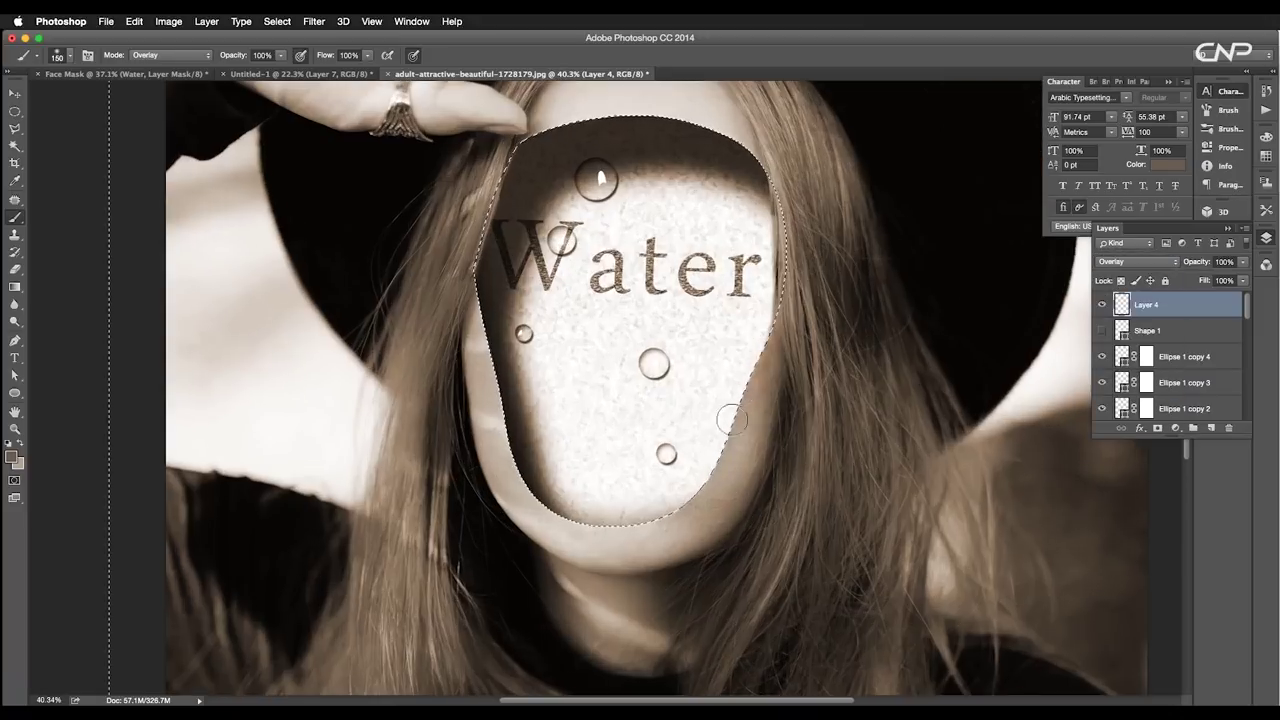
- Brush brown shading onto the skin along the hollow's rim within the selection, and place Layer 4 beneath Curves 1
scroll(490, 358, "up", 1)
mouse_move(615, 528)
left_mouse_down()
mouse_move(585, 526)
mouse_move(517, 465)
mouse_move(485, 305)
left_mouse_up()
scroll(546, 126, "up", 2)
mouse_move(703, 229)
left_mouse_down()
mouse_move(496, 250)
mouse_move(685, 215)
mouse_move(769, 249)
left_mouse_up()
mouse_move(1174, 333)
left_mouse_down()
mouse_move(1189, 331)
mouse_move(1183, 374)
mouse_move(1190, 344)
left_mouse_up()
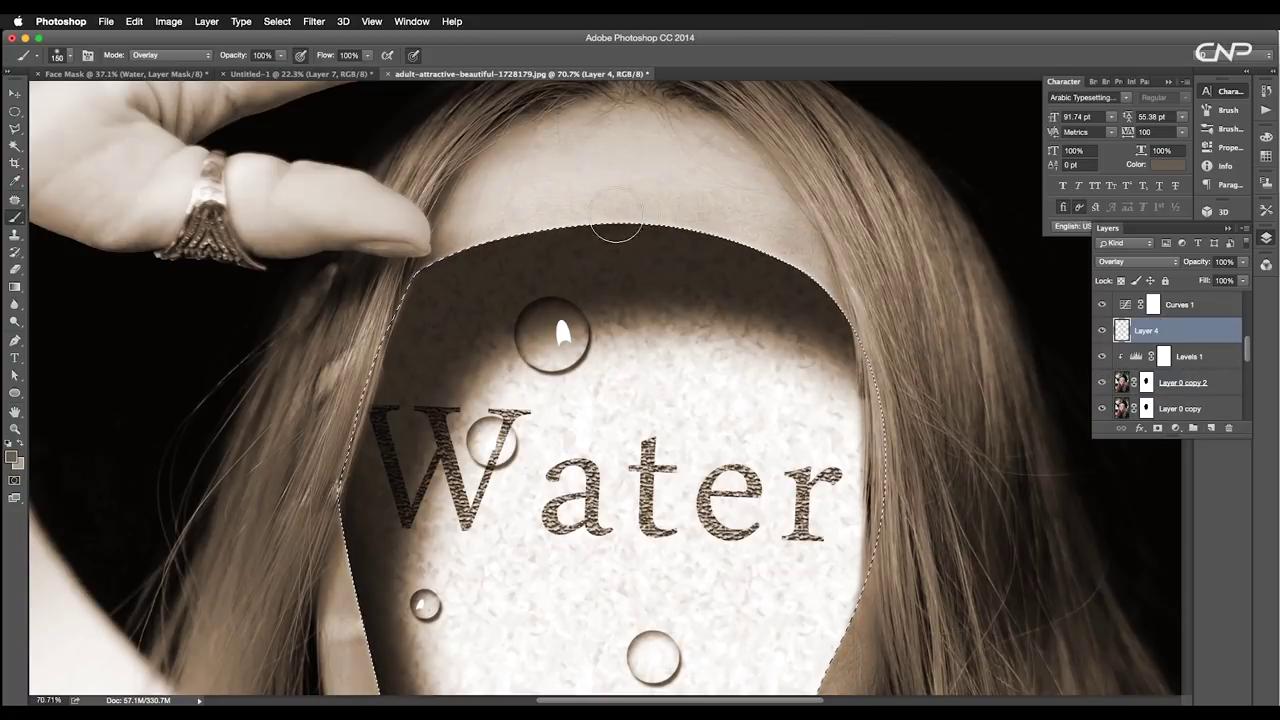
- Add the white three-line title "HOL- LOW FACE" over the lower right of the photo in Tw Cen MT Condensed Regular at about 647 pt
scroll(719, 540, "down", 4)
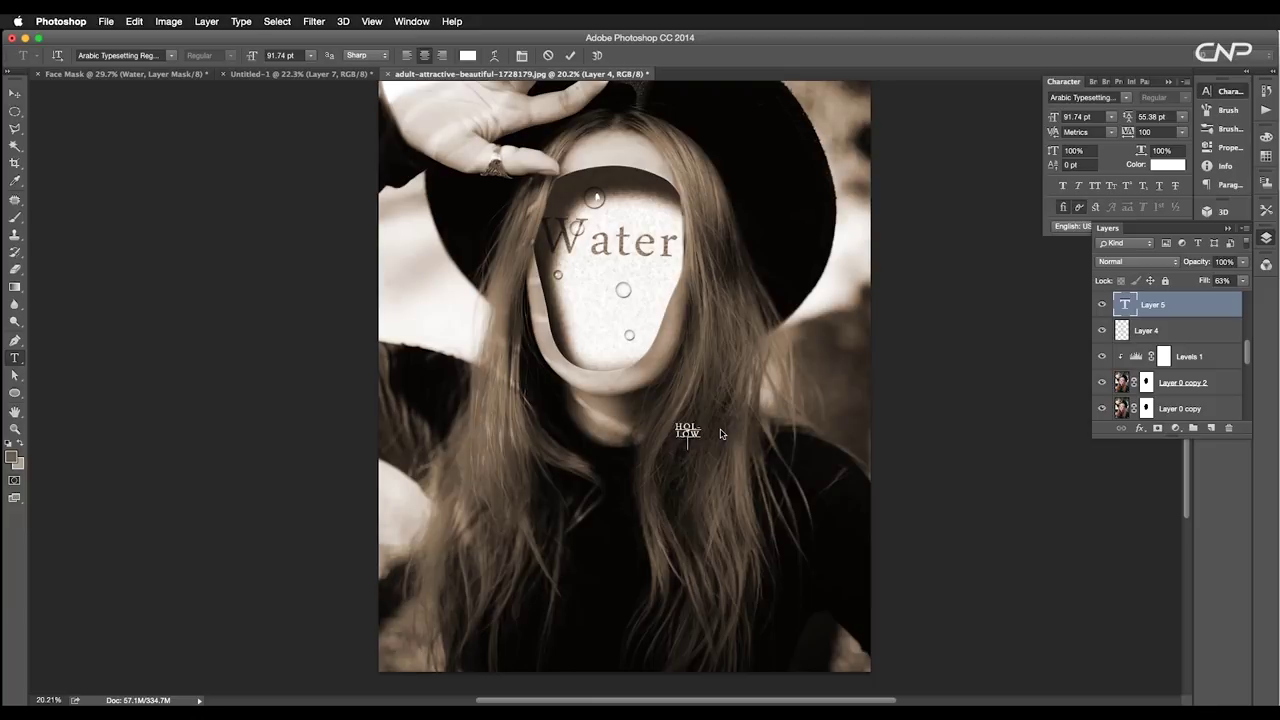
left_click_drag(720, 433, 851, 234)
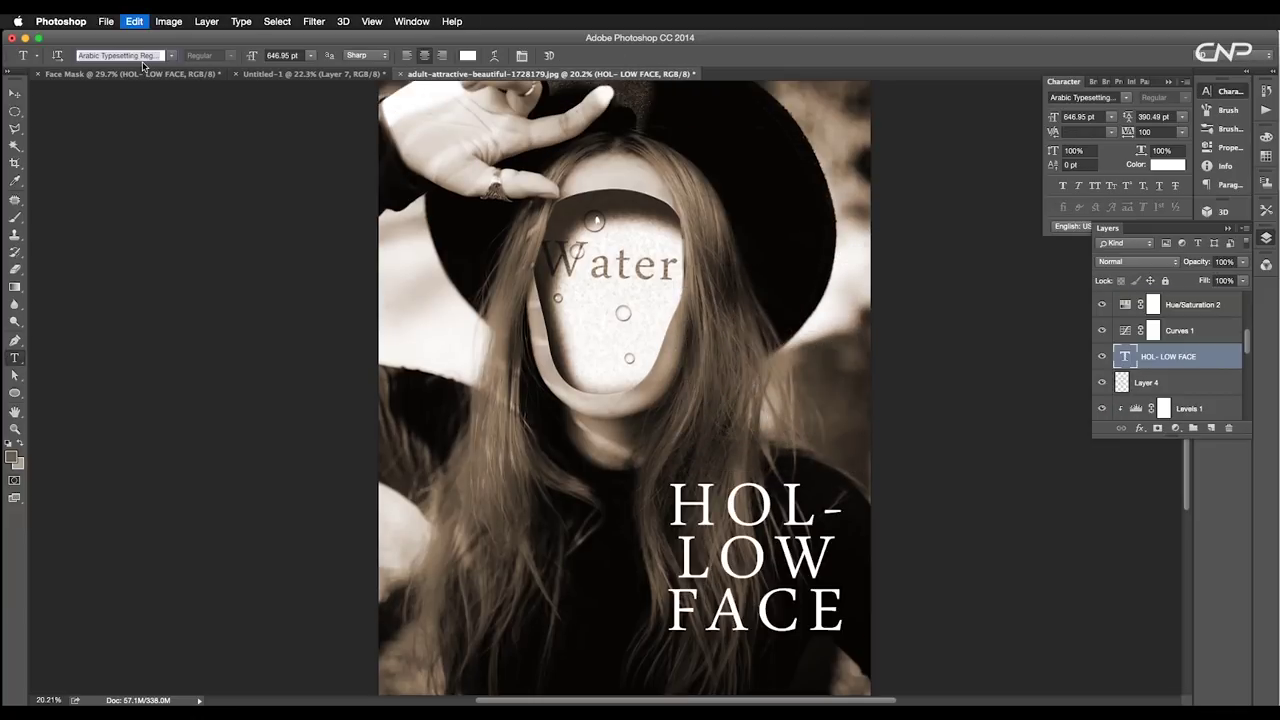
type("Tw Cen MT")
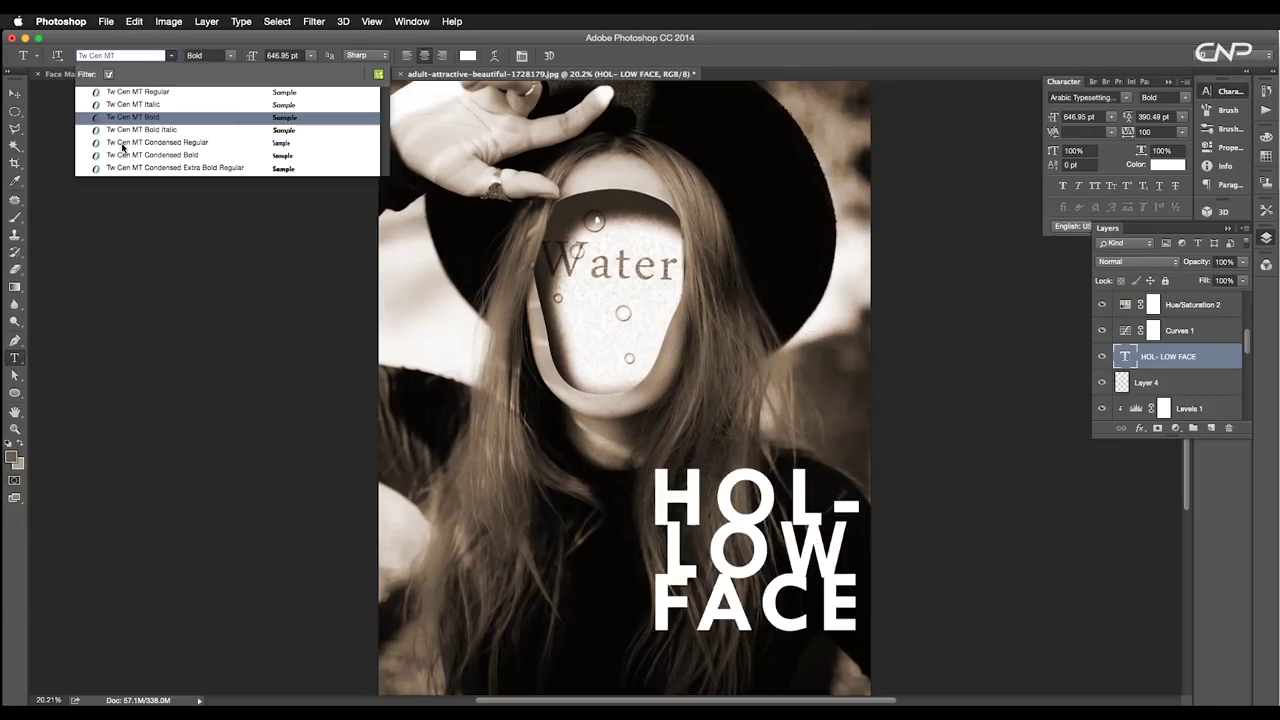
left_click(126, 143)
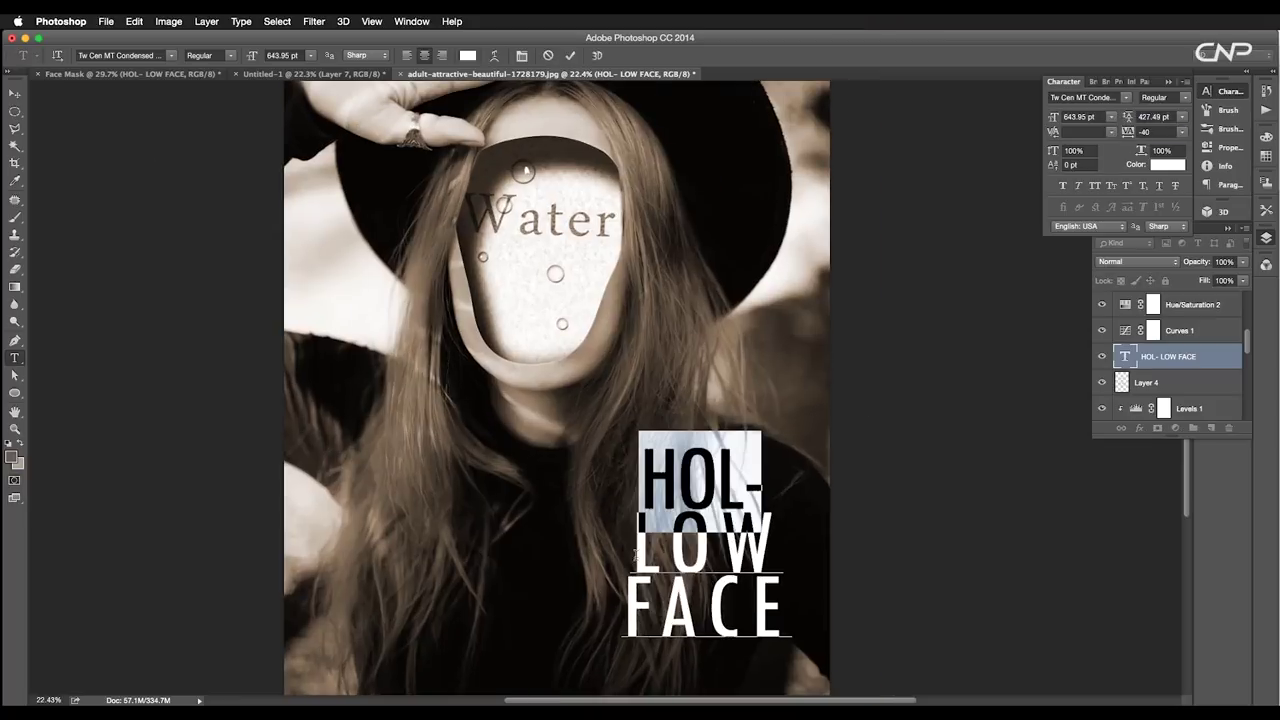
- Tighten the tracking of the title's lines so HOL-, LOW and FACE are about equally wide
left_click_drag(1128, 146, 1127, 140)
left_click_drag(640, 622, 880, 606)
left_click_drag(1134, 137, 1126, 140)
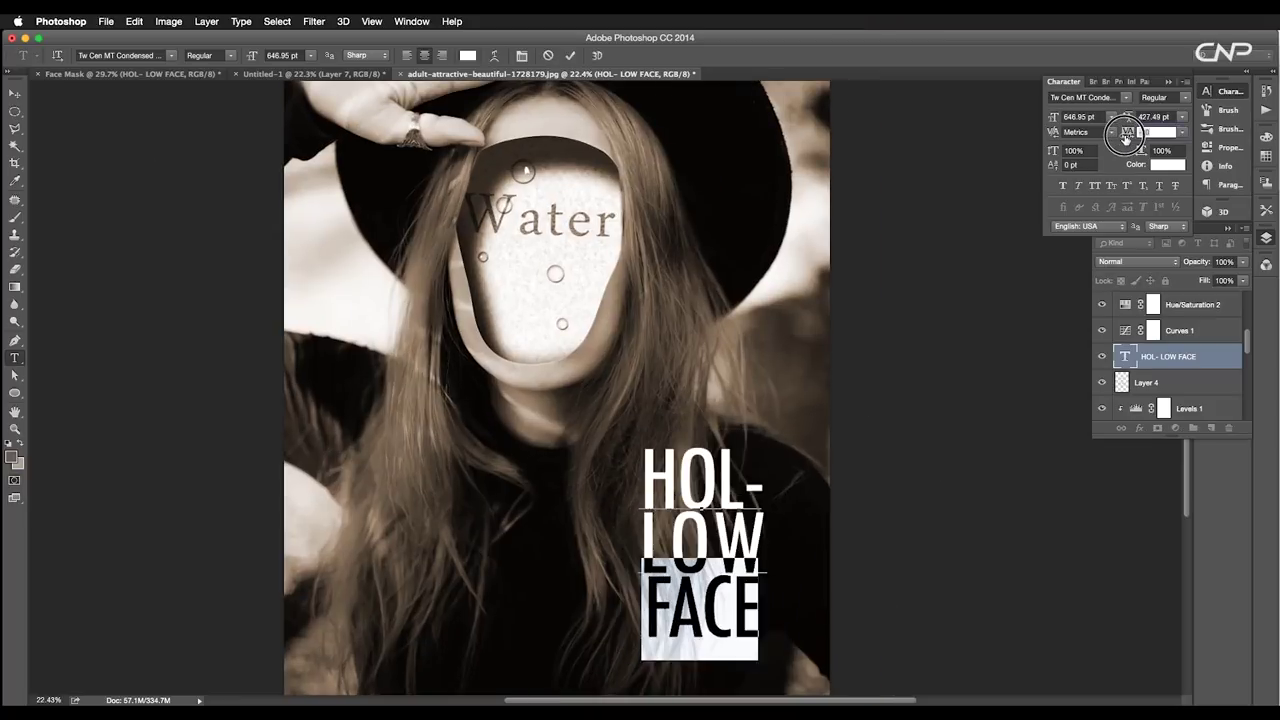
- Color the word LOW bright blue and scale up the whole title in the poster's lower-right corner
left_click_drag(920, 446, 943, 409)
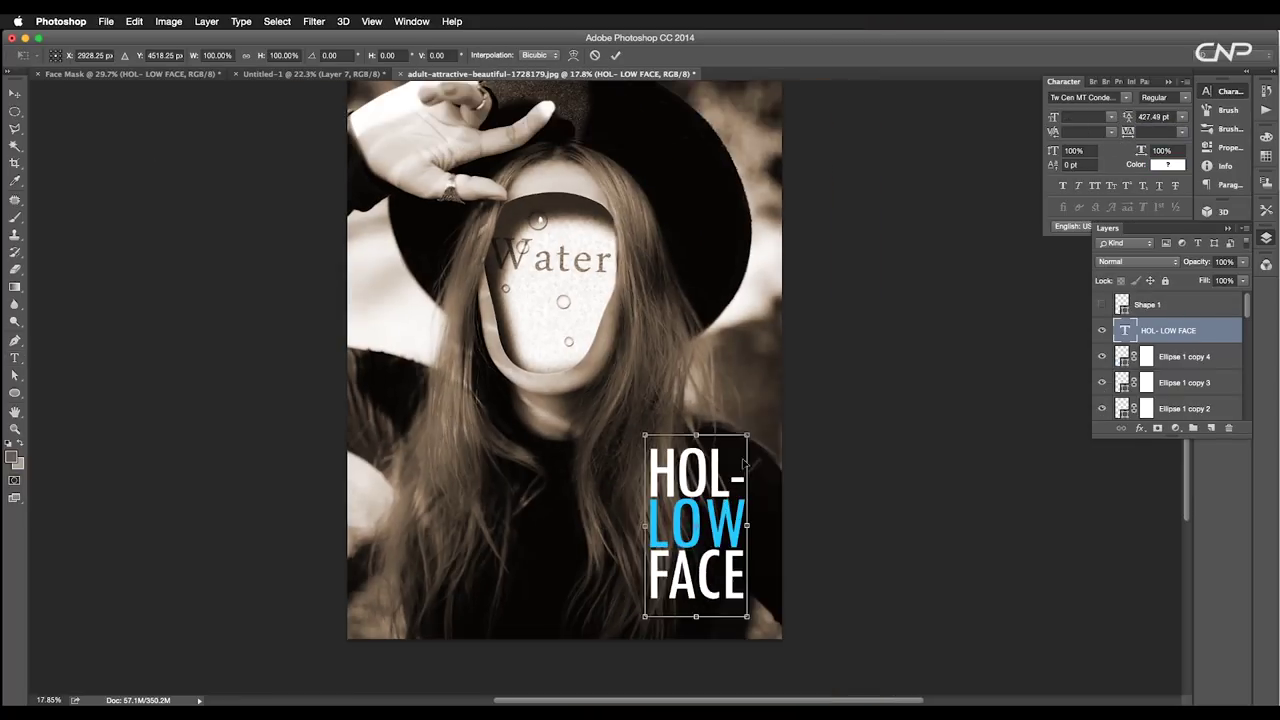
left_click_drag(749, 434, 748, 500)
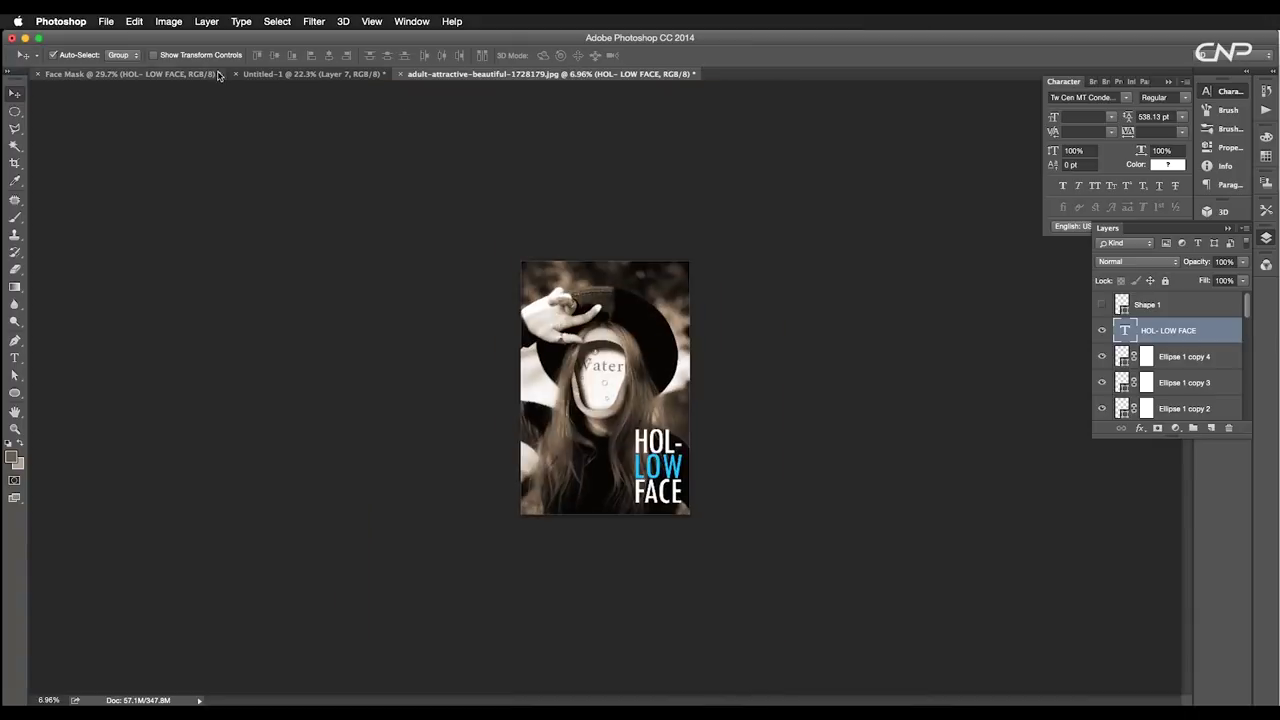
- Compare the layout with the Face Mask document and shift the title slightly inward from the poster's lower-right corner
left_click(218, 76)
scroll(523, 88, "down", 4)
left_click(523, 76)
left_click(184, 75)
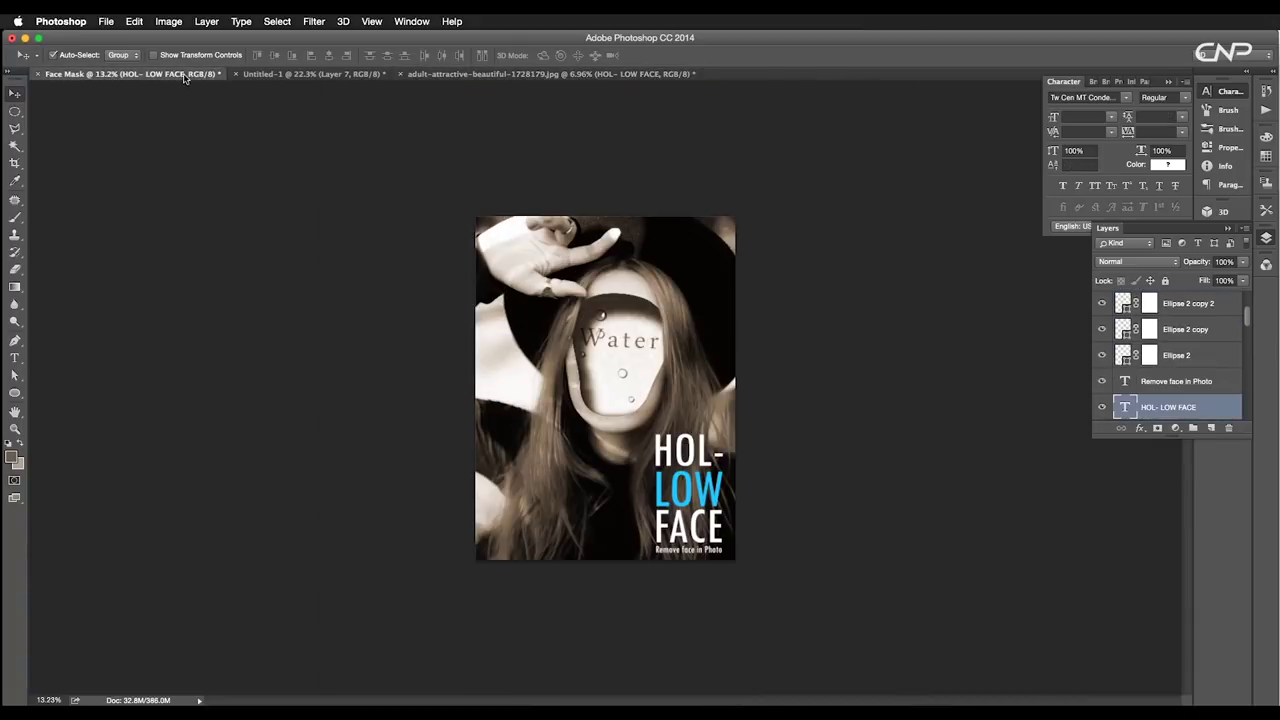
left_click(480, 76)
scroll(655, 465, "up", 1)
left_click_drag(657, 466, 646, 454)
- Crop the poster tighter around the figure and the title
left_click(14, 164)
scroll(711, 231, "up", 1)
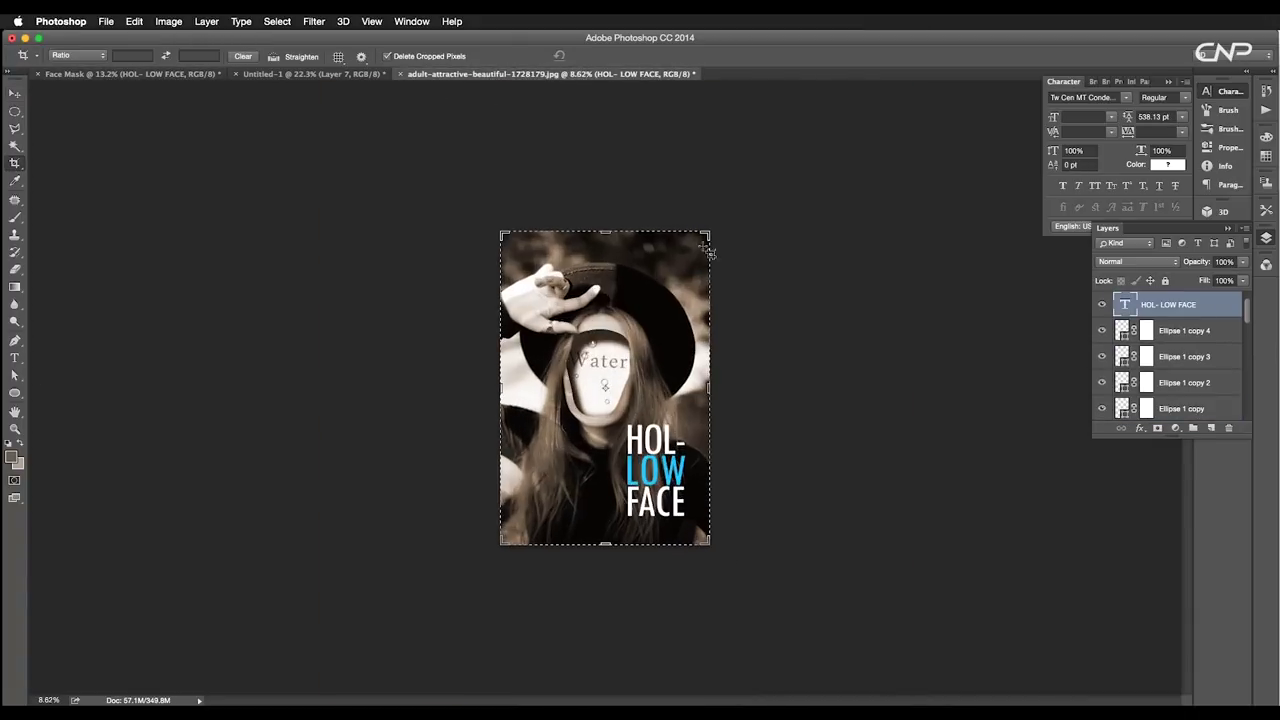
left_click_drag(711, 231, 697, 257)
scroll(684, 402, "up", 1)
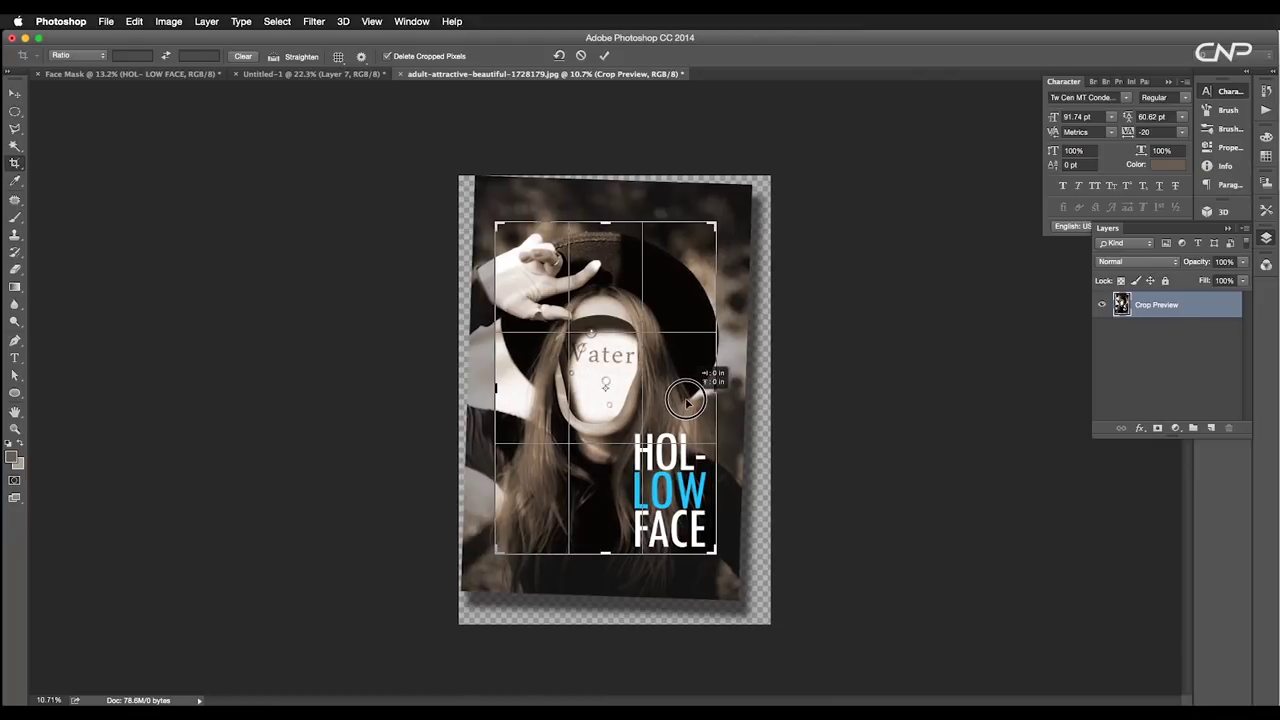
left_click_drag(716, 389, 733, 393)
key("Return")
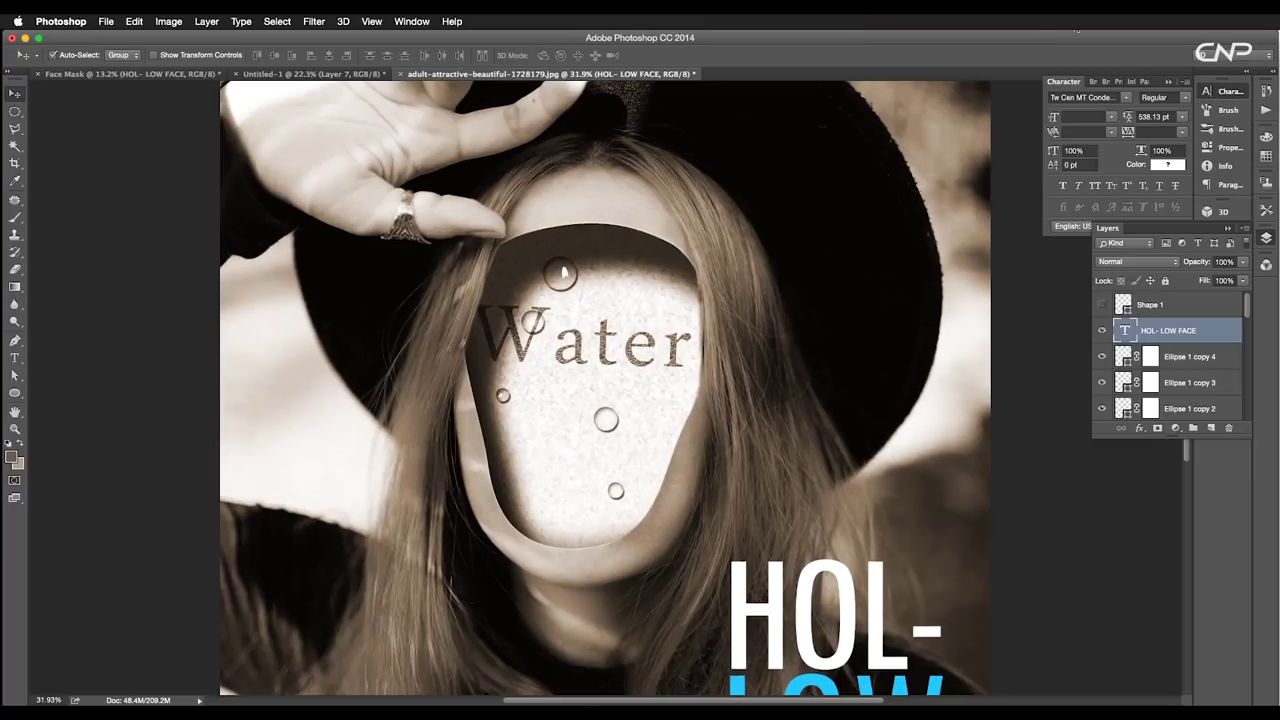
- Save the poster in Photoshop format as "Hollow Face | Remove Face in Photoshop .psd" in the Face mask folder
left_click(106, 21)
left_click(130, 159)
type("HOL")
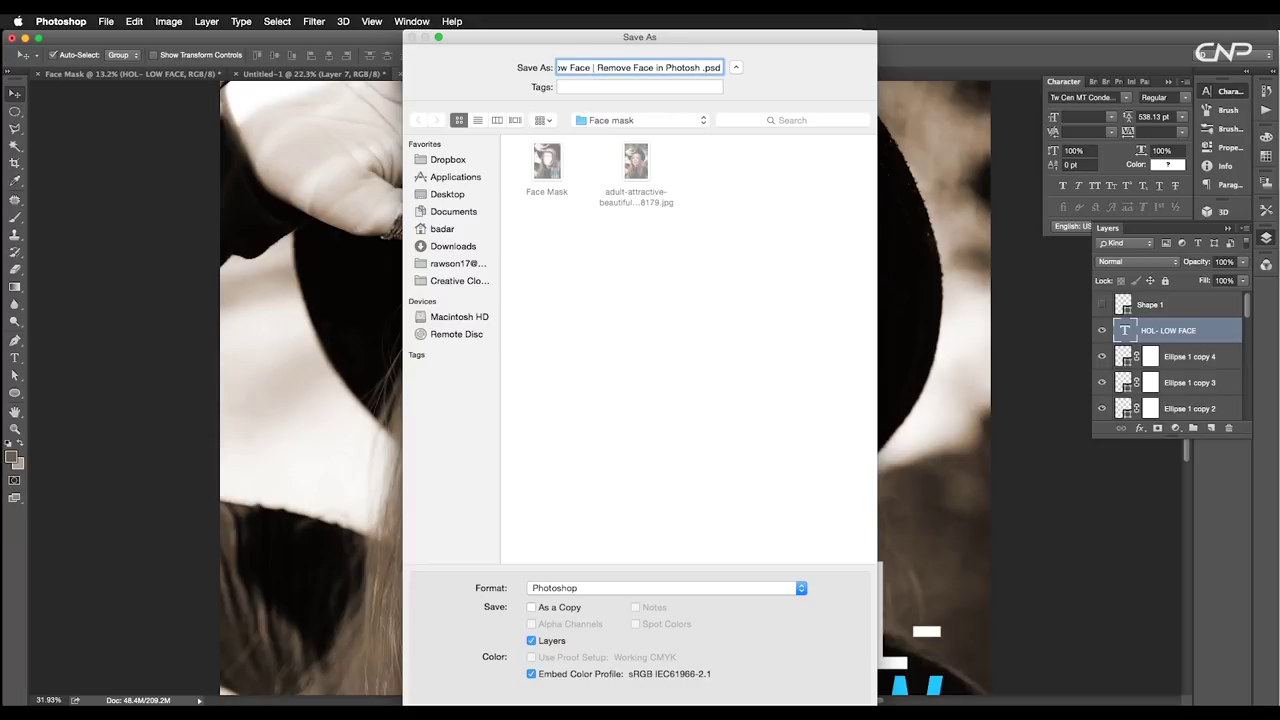
key("Return")
left_click(797, 306)
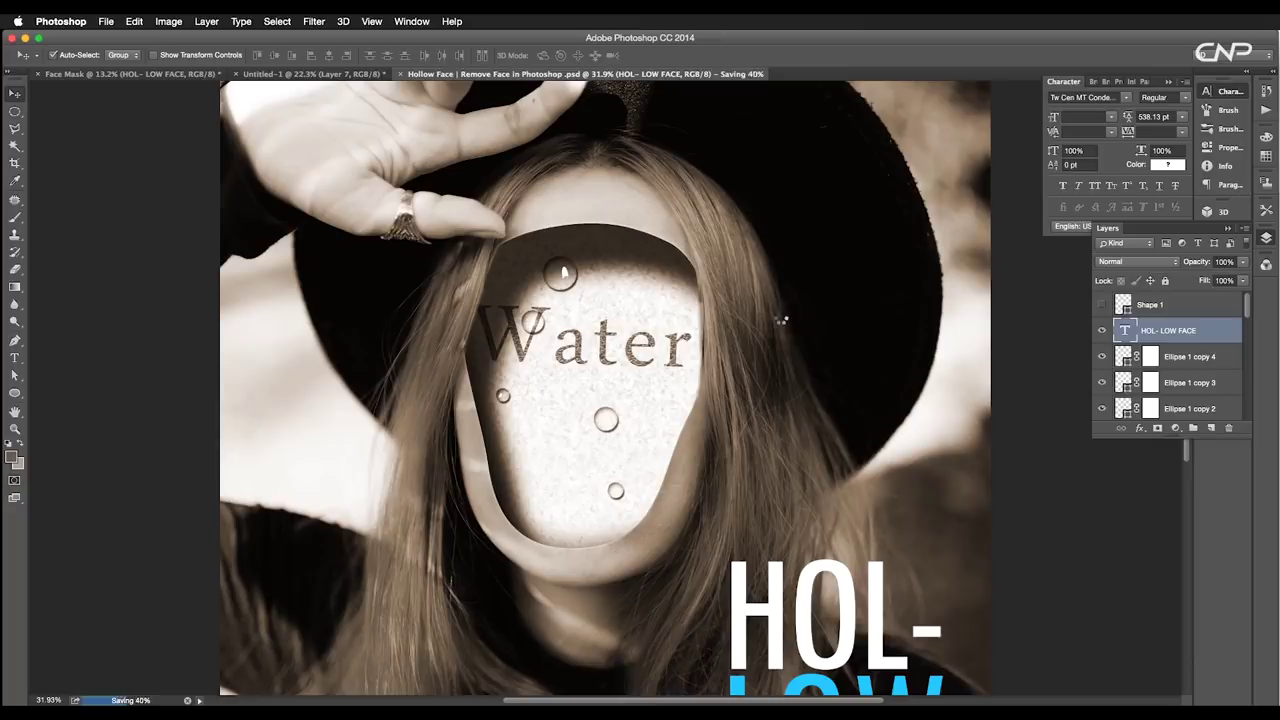